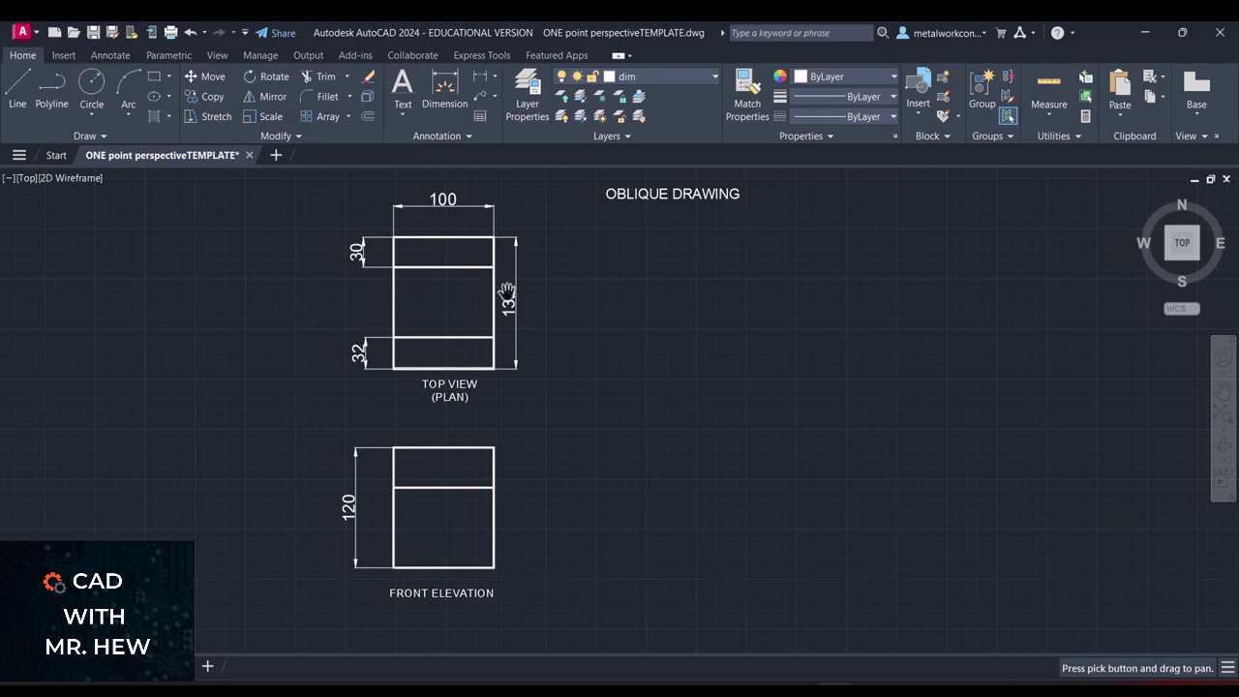
# - Examine the front elevation's horizontal and vertical edges, including the line dividing its upper and lower faces
pyautogui.press('Escape')
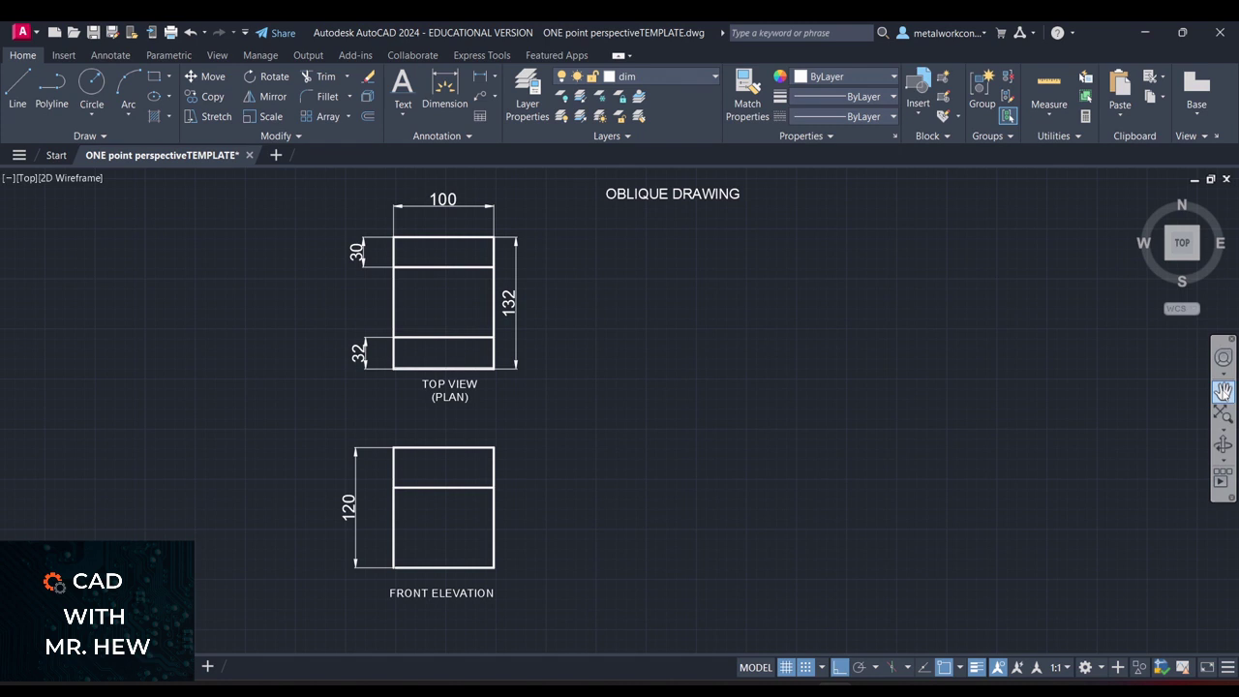
pyautogui.click(1224, 391)
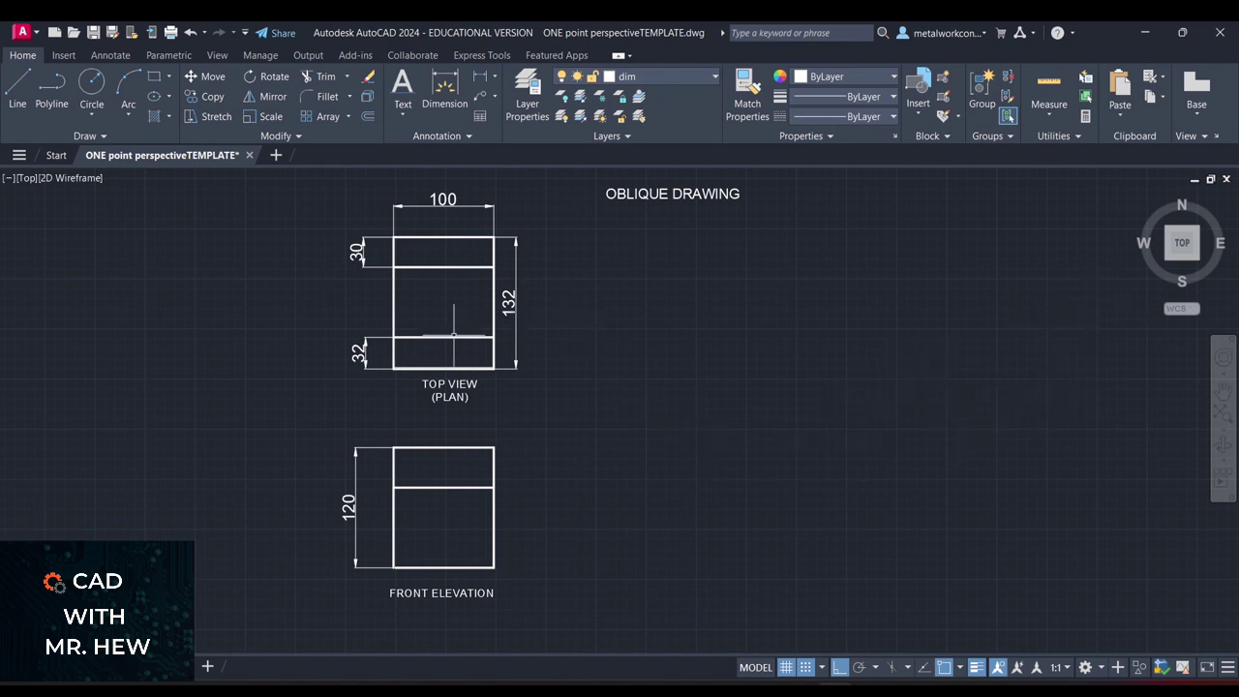
pyautogui.click(411, 488)
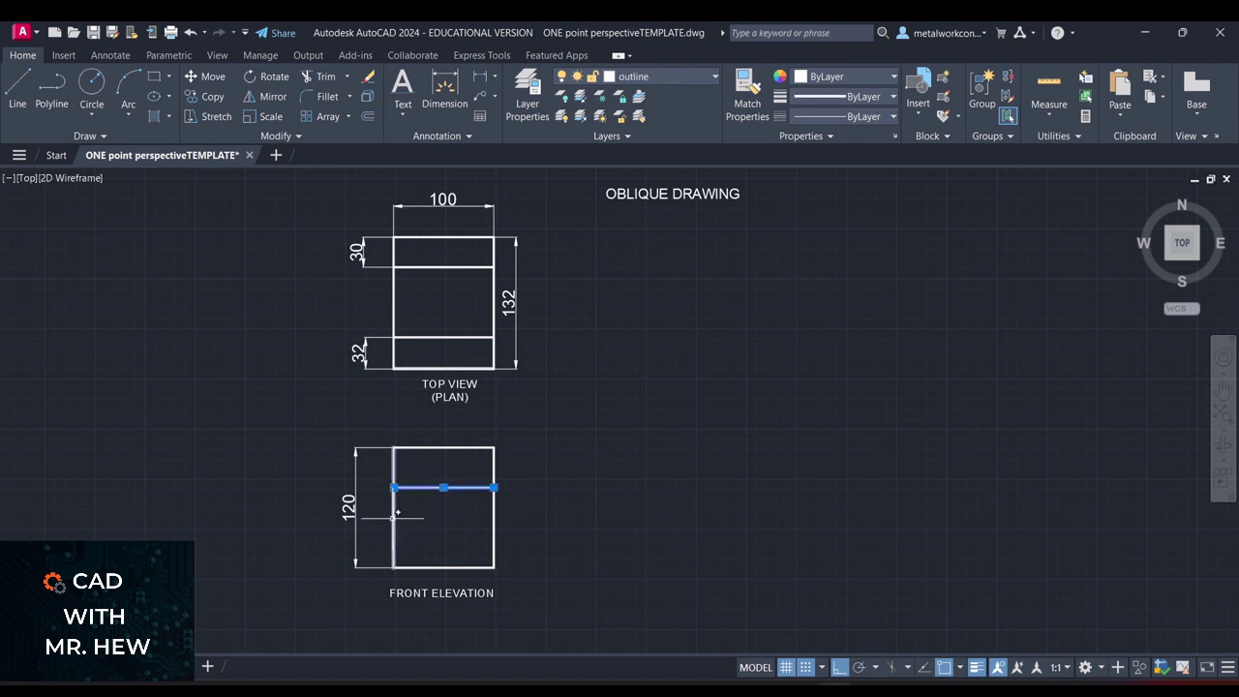
pyautogui.click(393, 510)
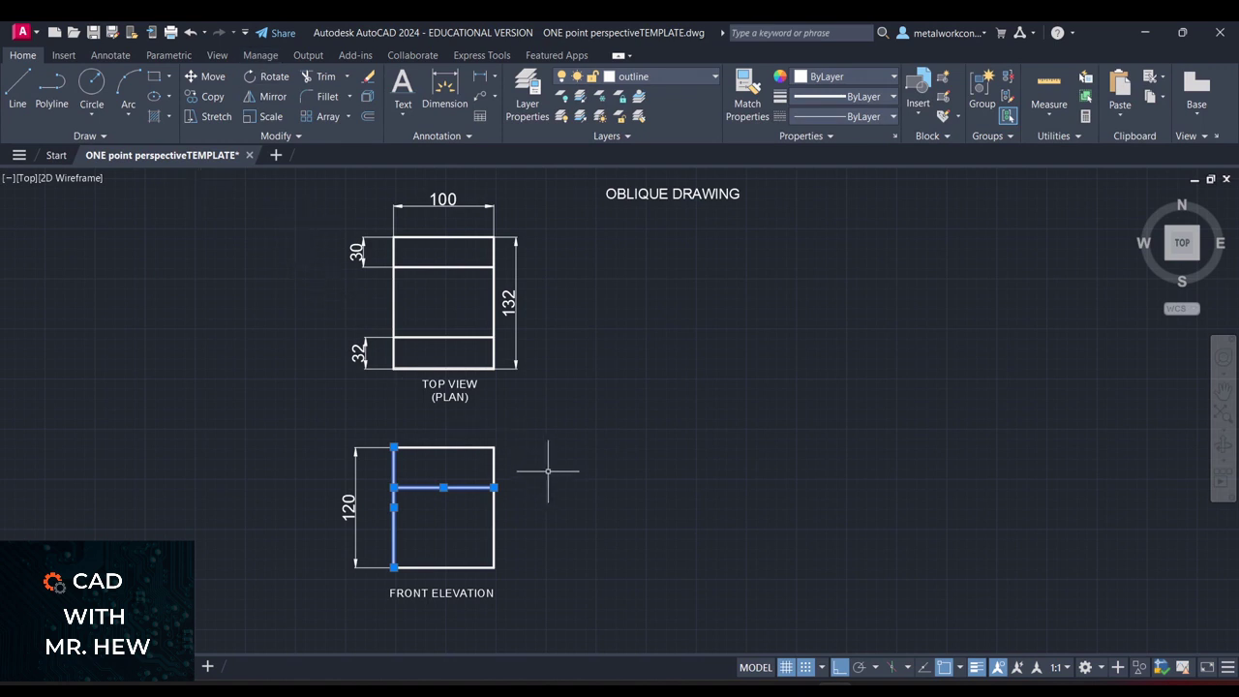
pyautogui.press('Escape')
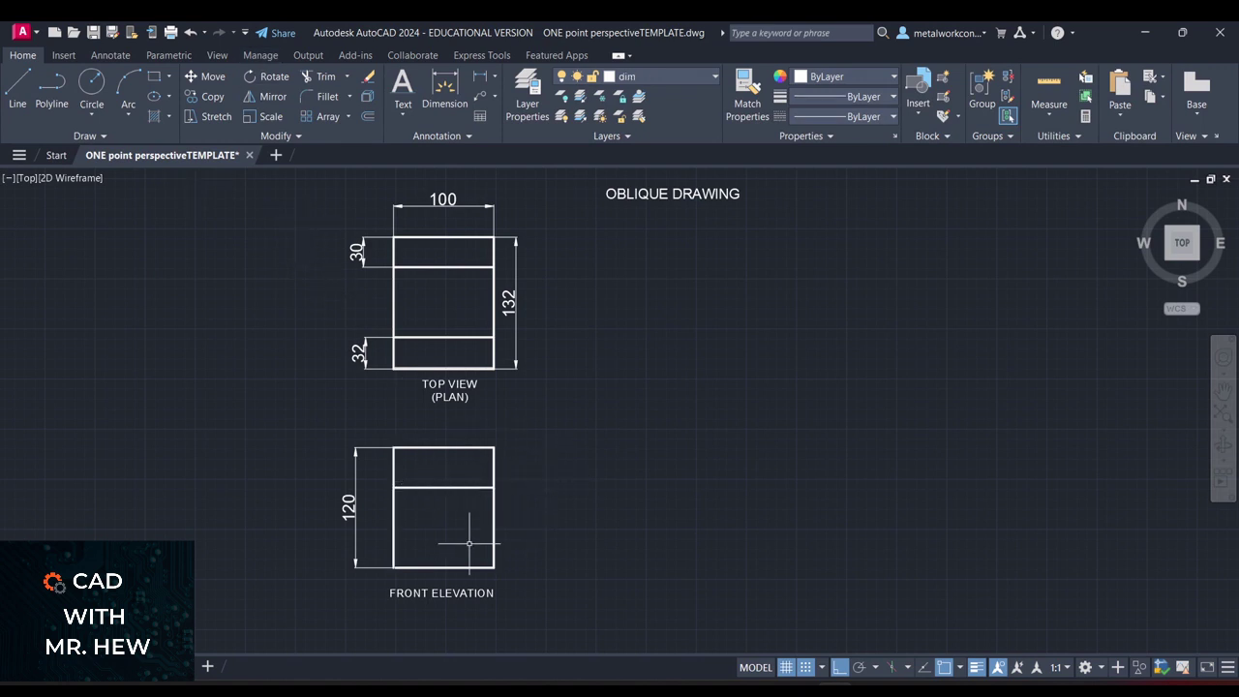
pyautogui.click(435, 568)
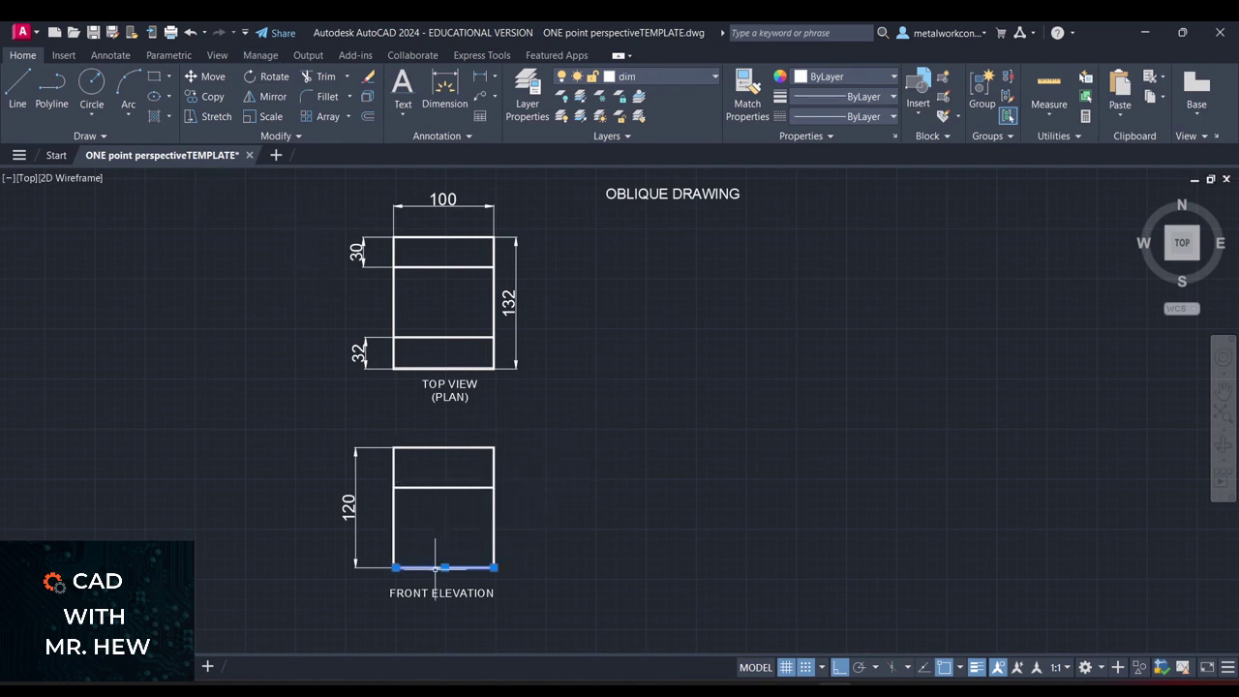
pyautogui.click(445, 488)
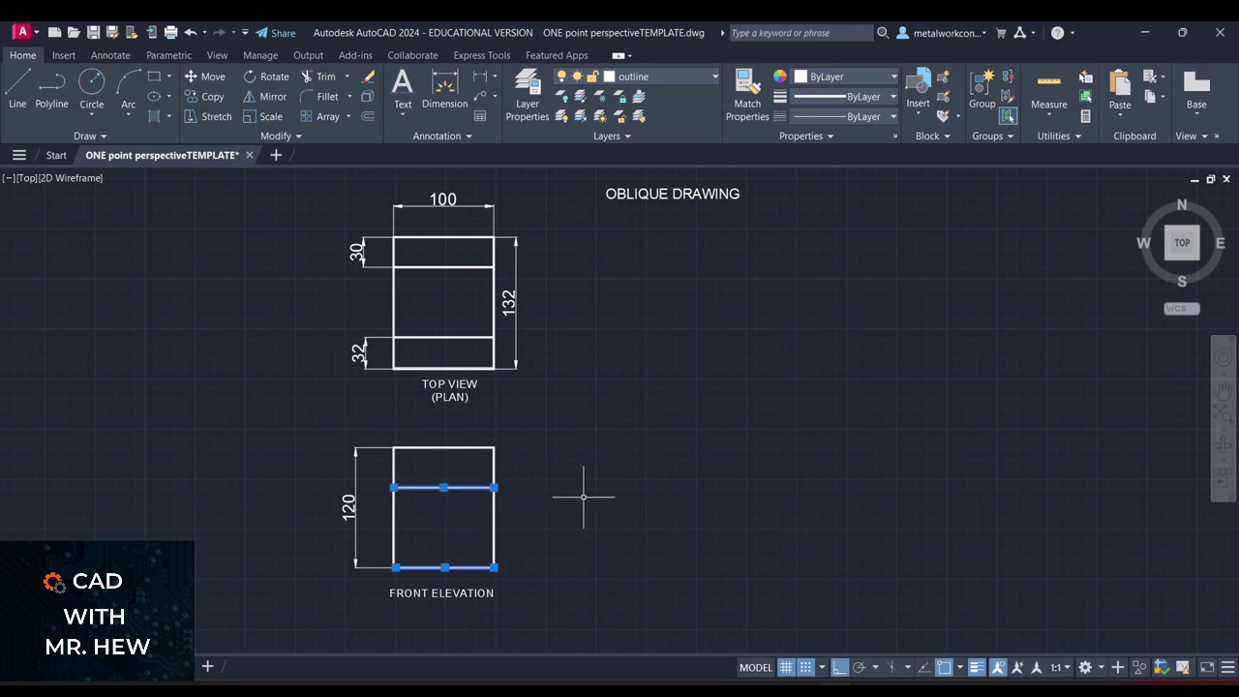
pyautogui.press('Escape')
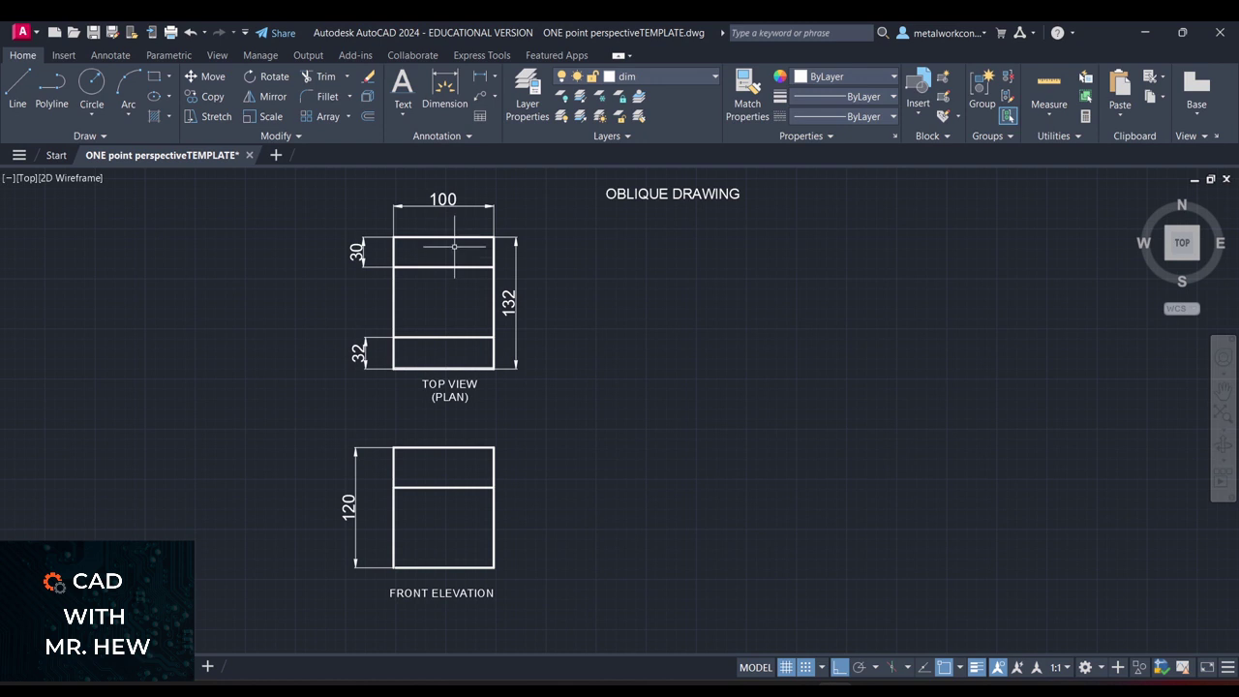
pyautogui.click(18, 92)
pyautogui.click(647, 579)
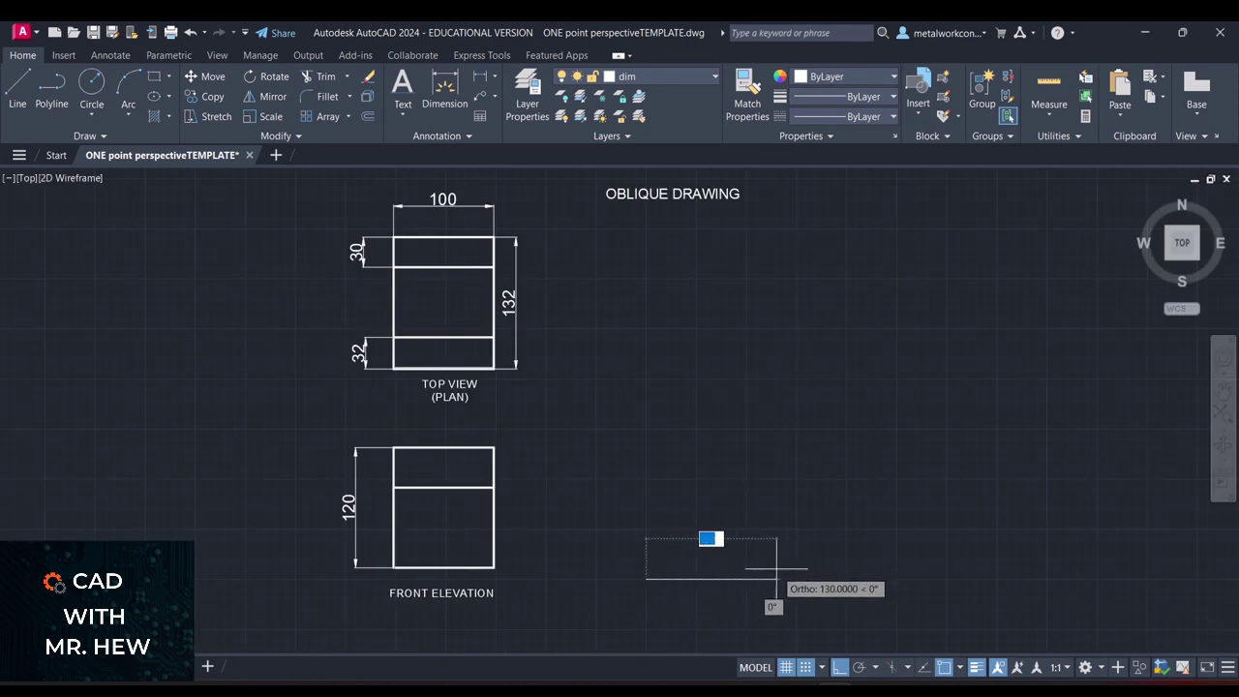
pyautogui.press('Escape')
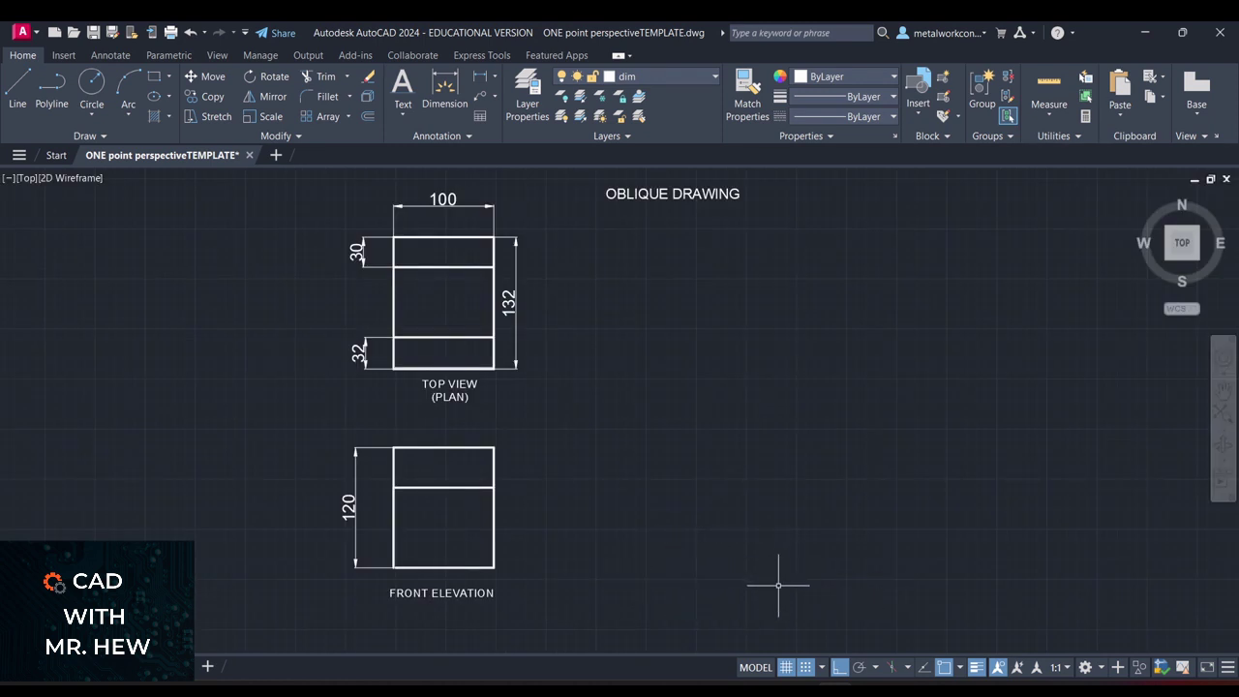
# - On layer 0, draw a horizontal line 100 long beside the front elevation, level with its base
pyautogui.click(18, 87)
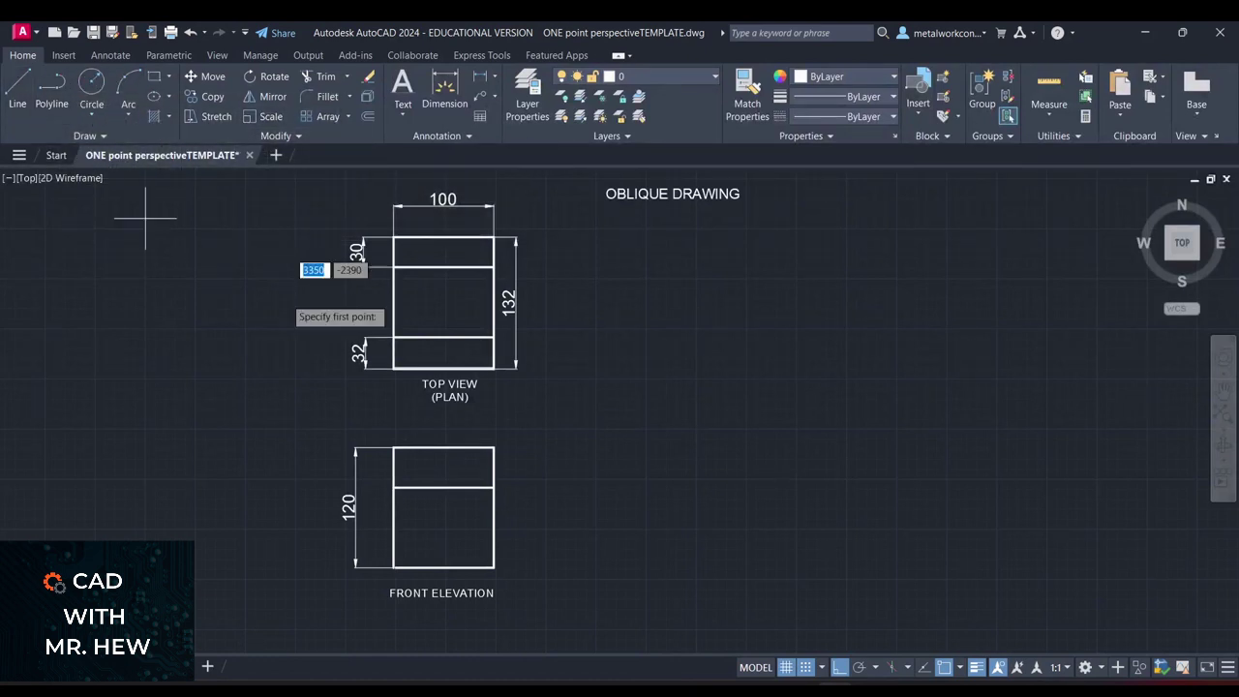
pyautogui.click(646, 569)
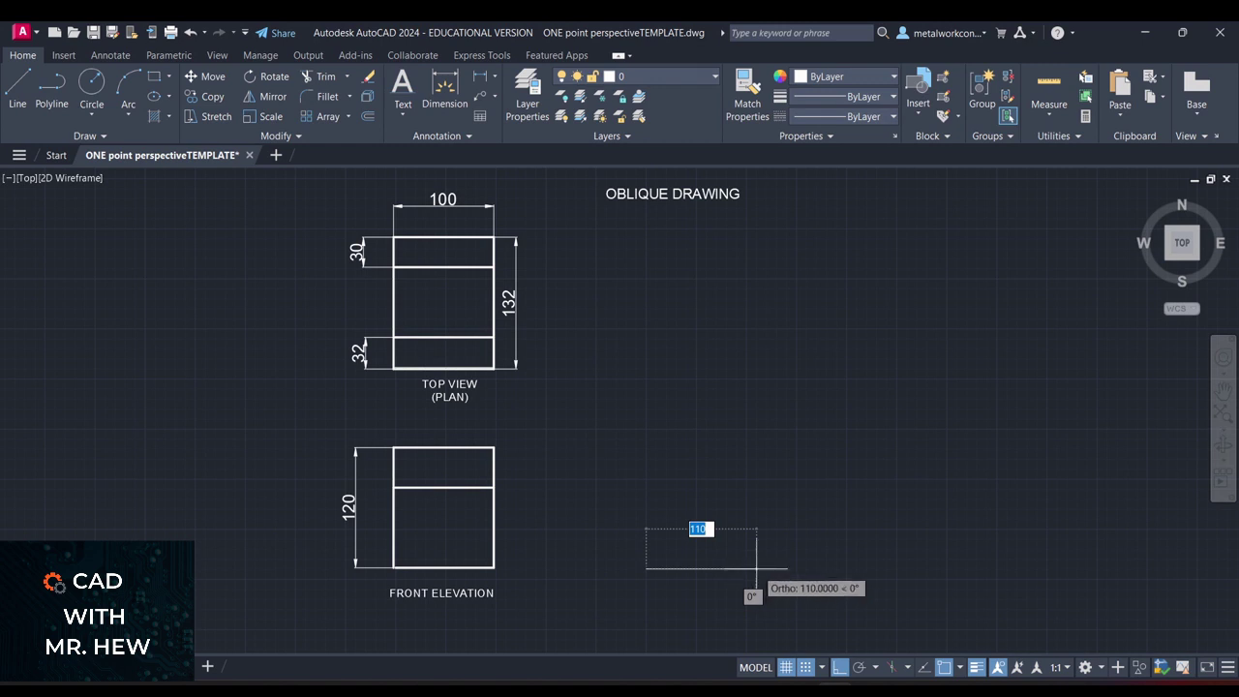
pyautogui.write('100')
pyautogui.press('Return')
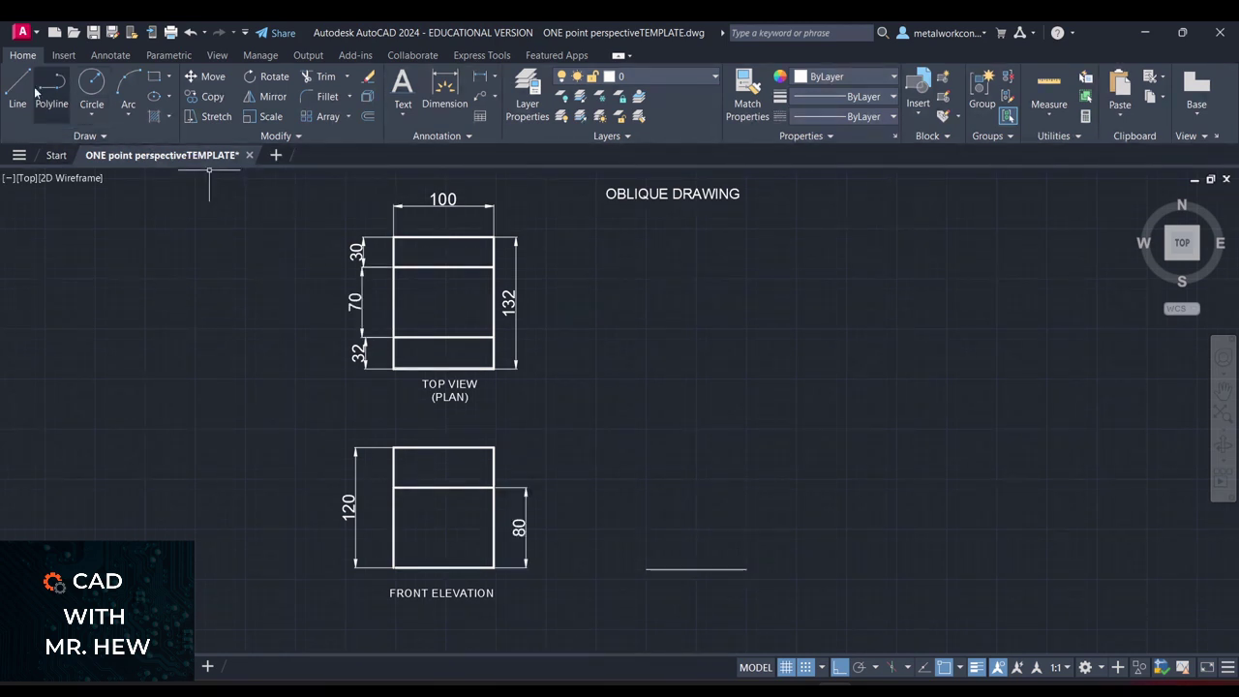
# - Complete the front face rectangle with lines 80 up from the base line's free end, 100 back across, and down to the start
pyautogui.click(25, 88)
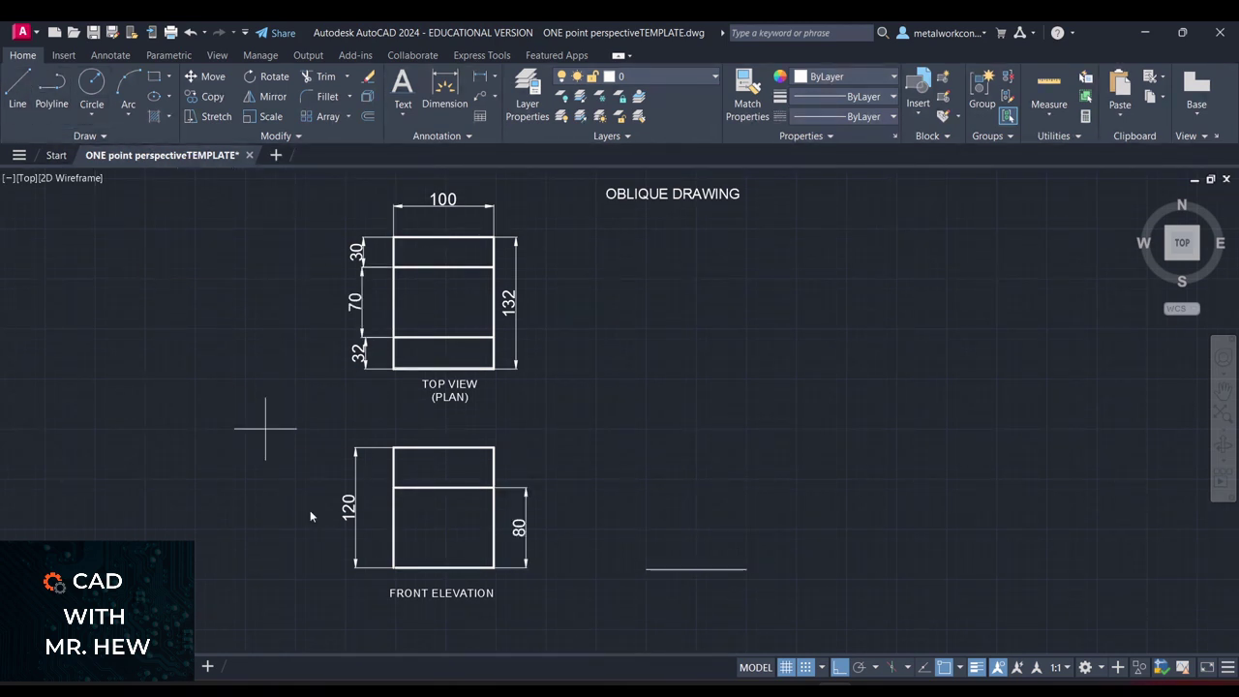
pyautogui.click(747, 570)
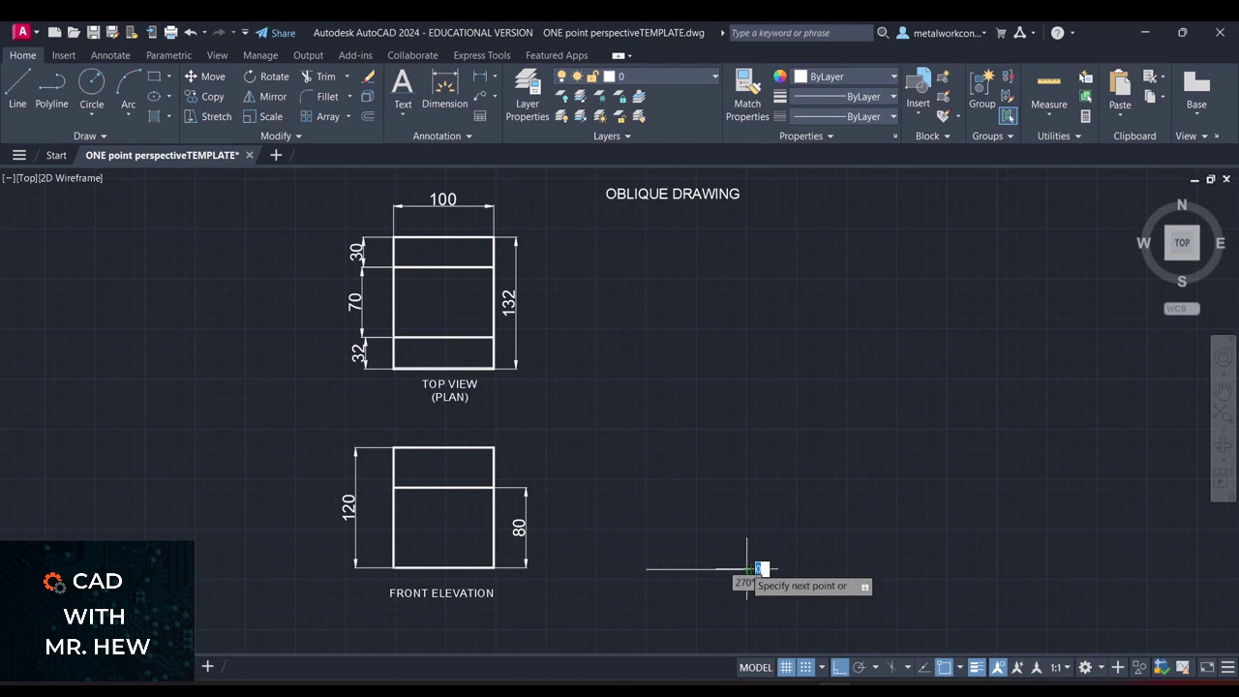
pyautogui.click(737, 489)
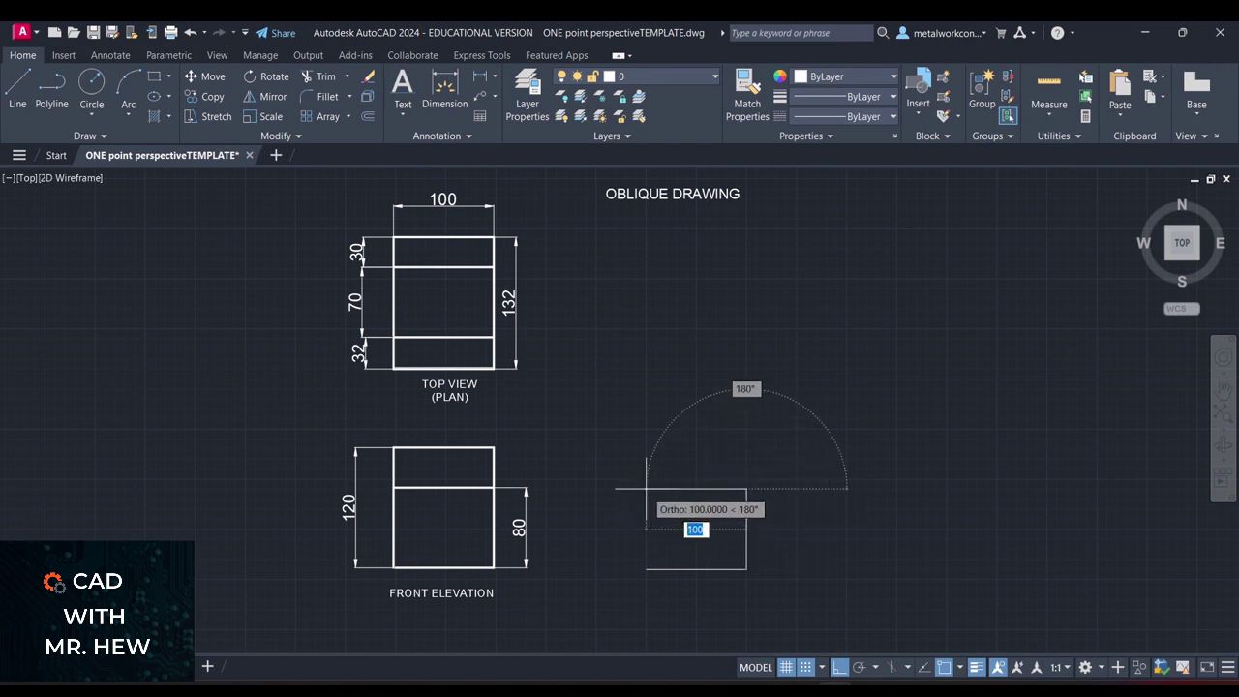
pyautogui.write('100')
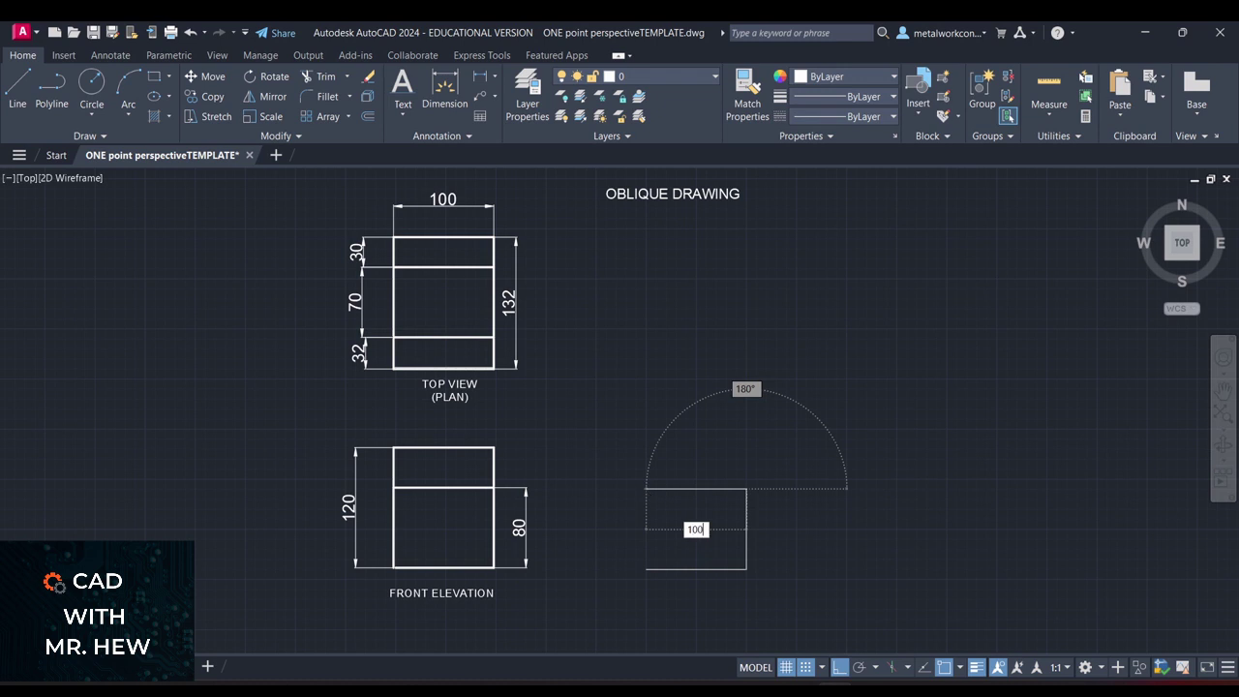
pyautogui.press('Return')
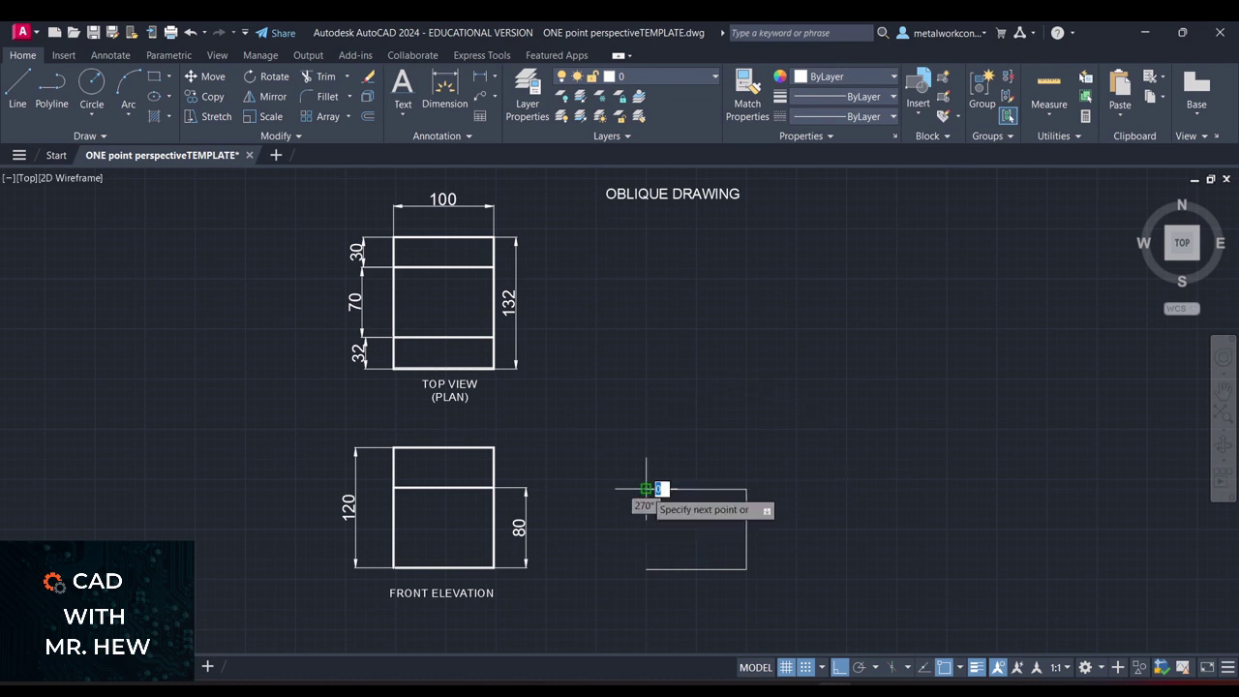
pyautogui.click(646, 569)
pyautogui.press('Return')
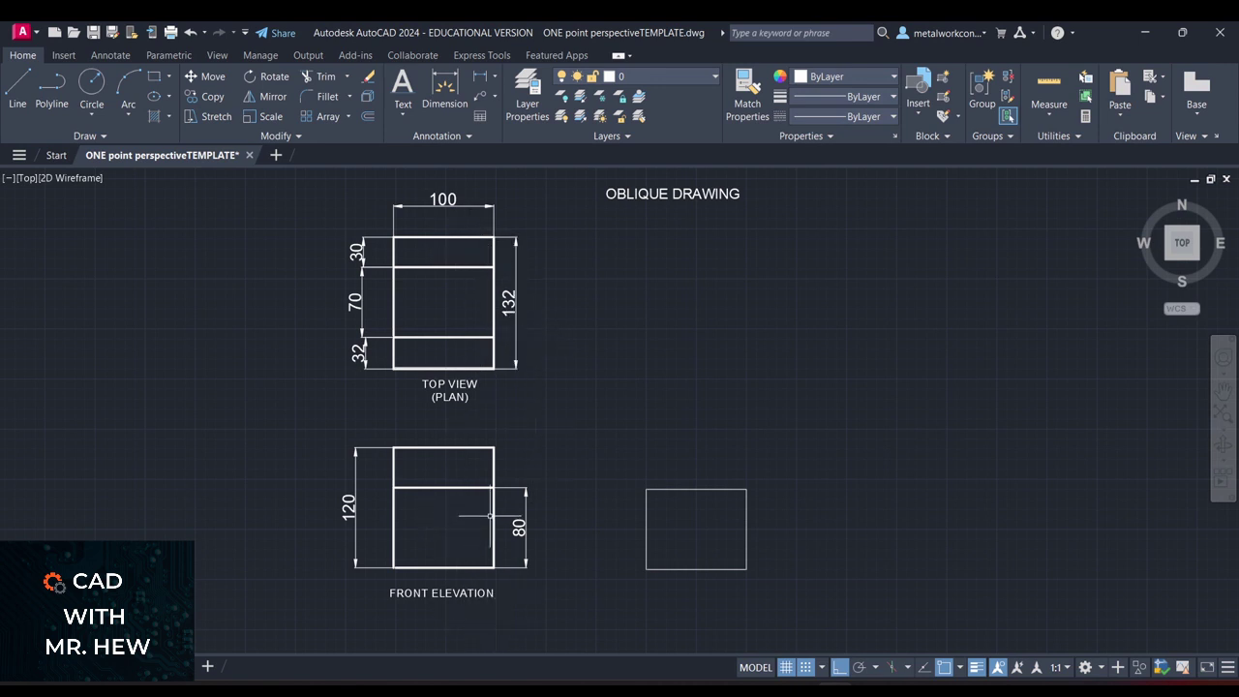
pyautogui.click(714, 494)
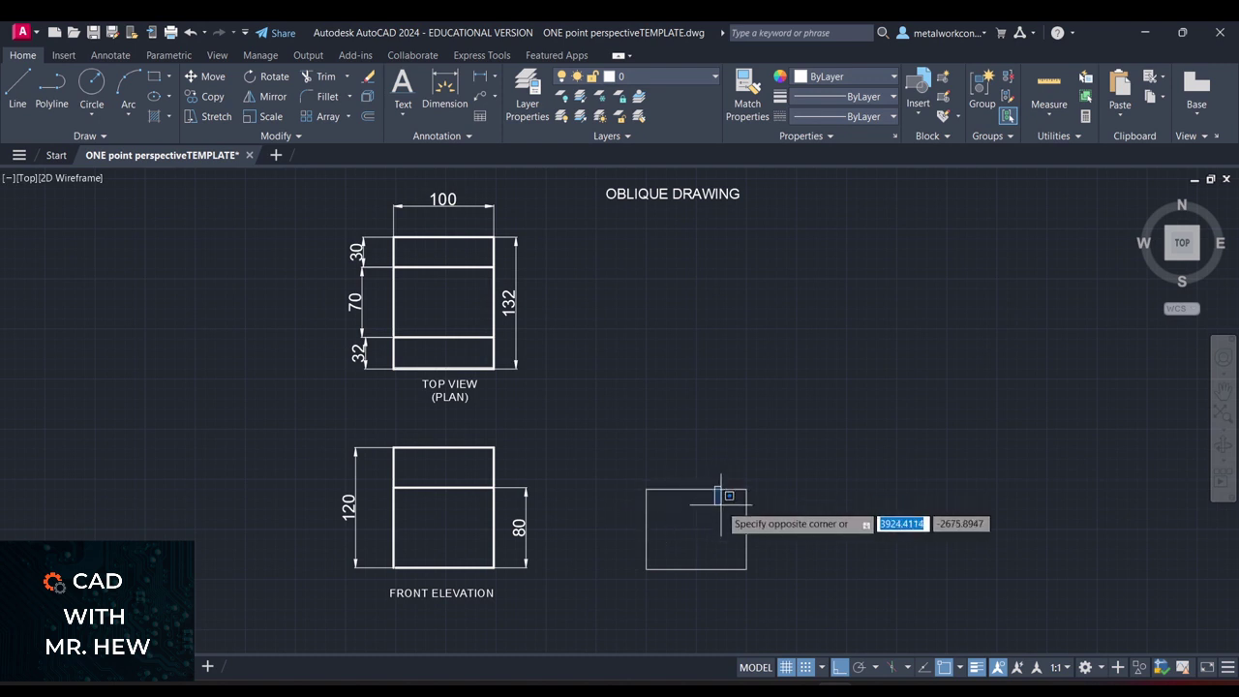
pyautogui.click(750, 547)
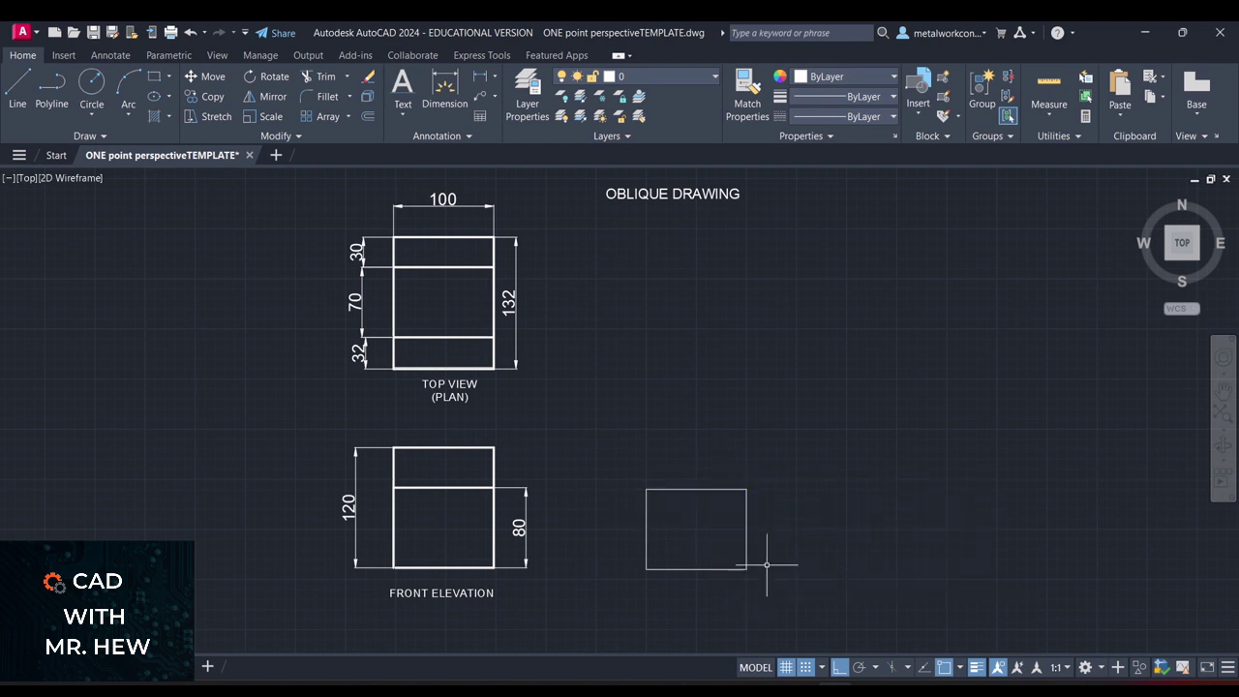
pyautogui.click(746, 523)
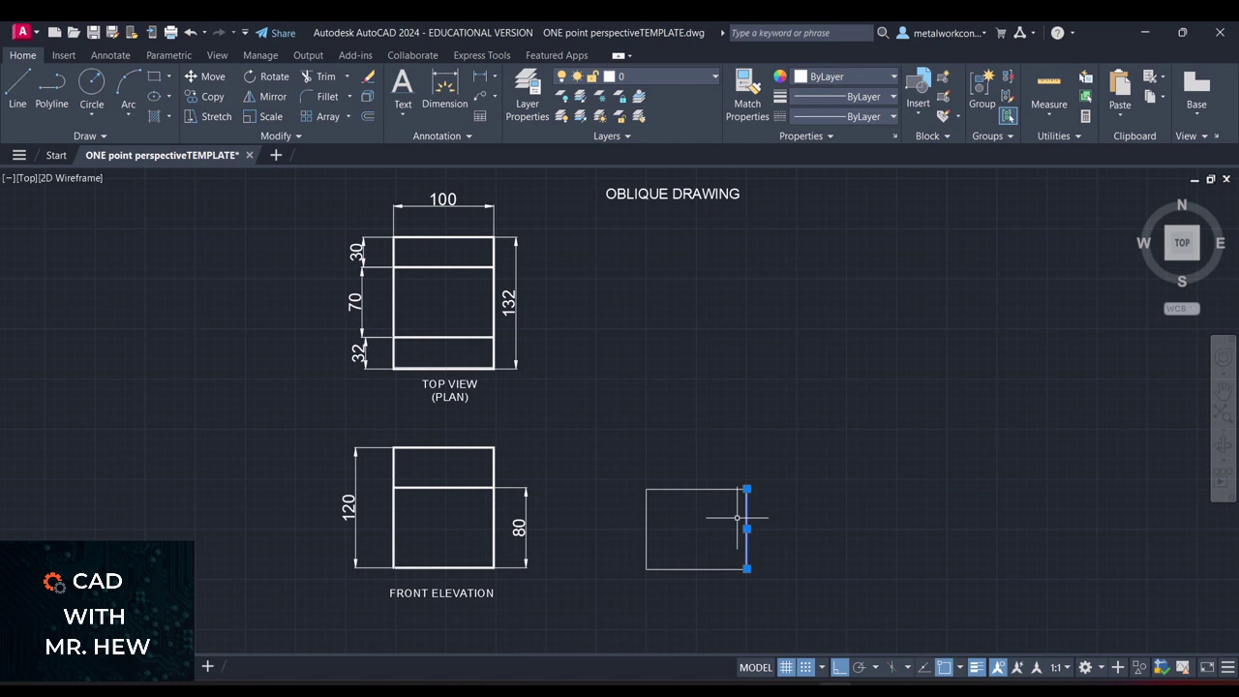
pyautogui.click(709, 490)
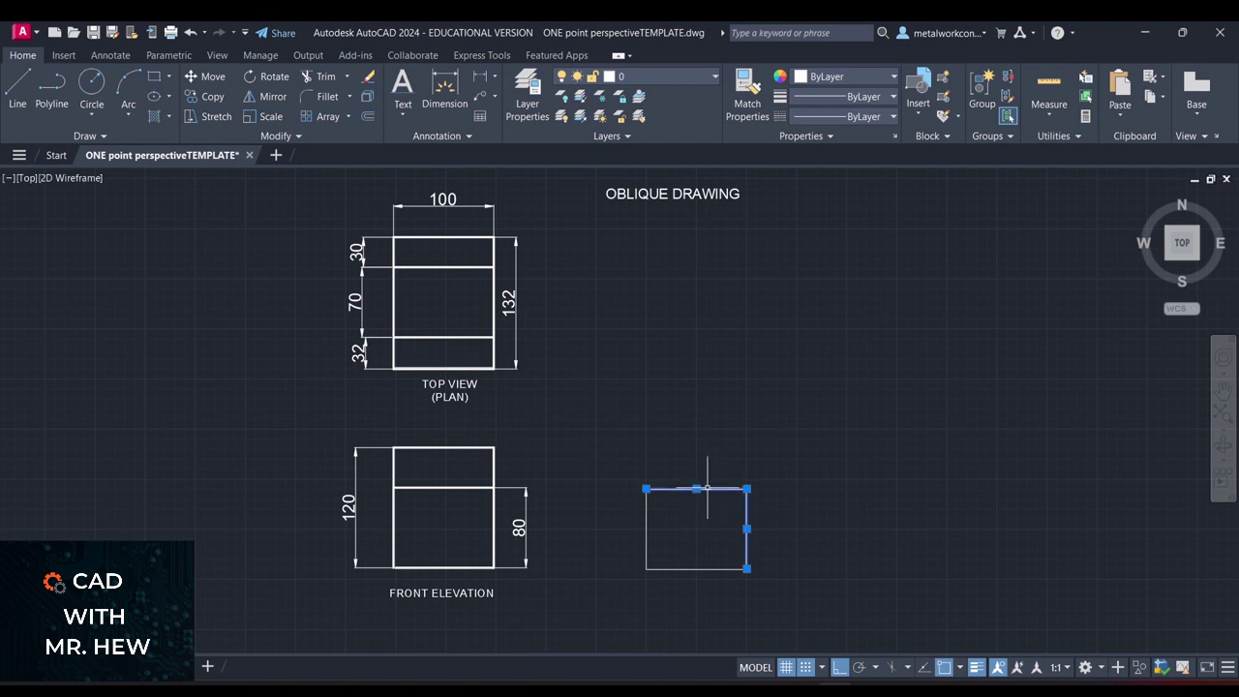
pyautogui.click(646, 518)
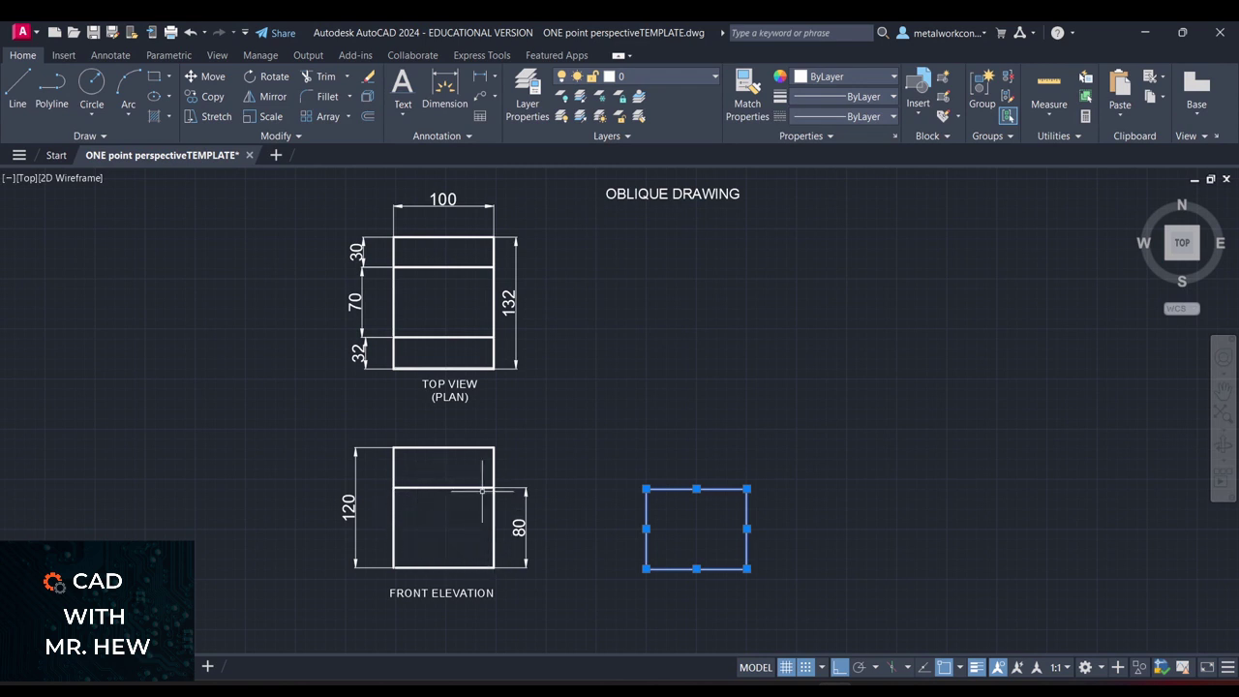
pyautogui.press('Escape')
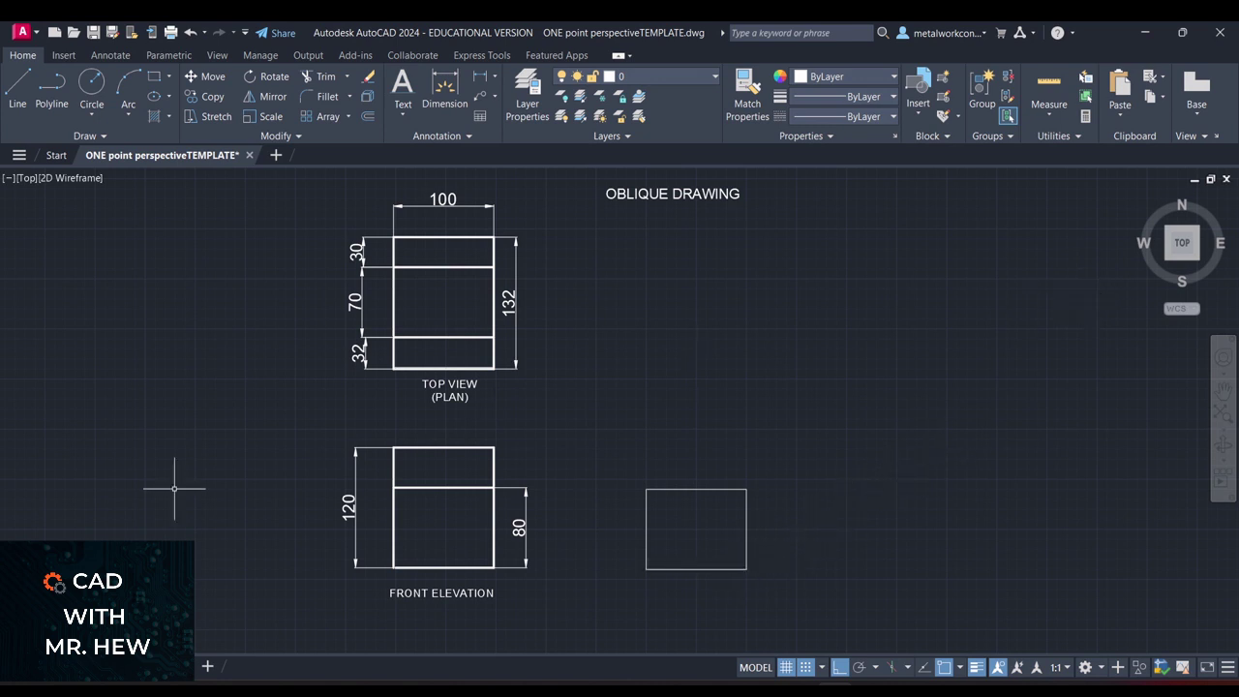
# - With Ortho off, draw a receding line 132 long at 45° from the rectangle's lower-right corner
pyautogui.click(17, 81)
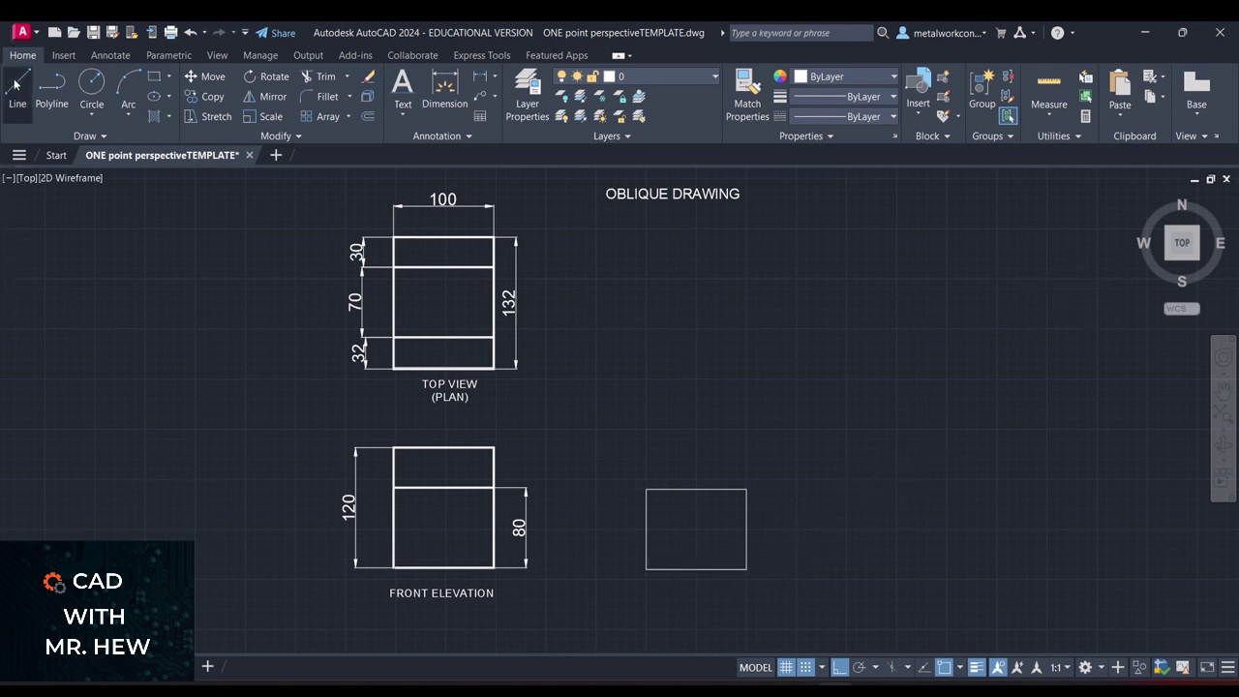
pyautogui.click(747, 569)
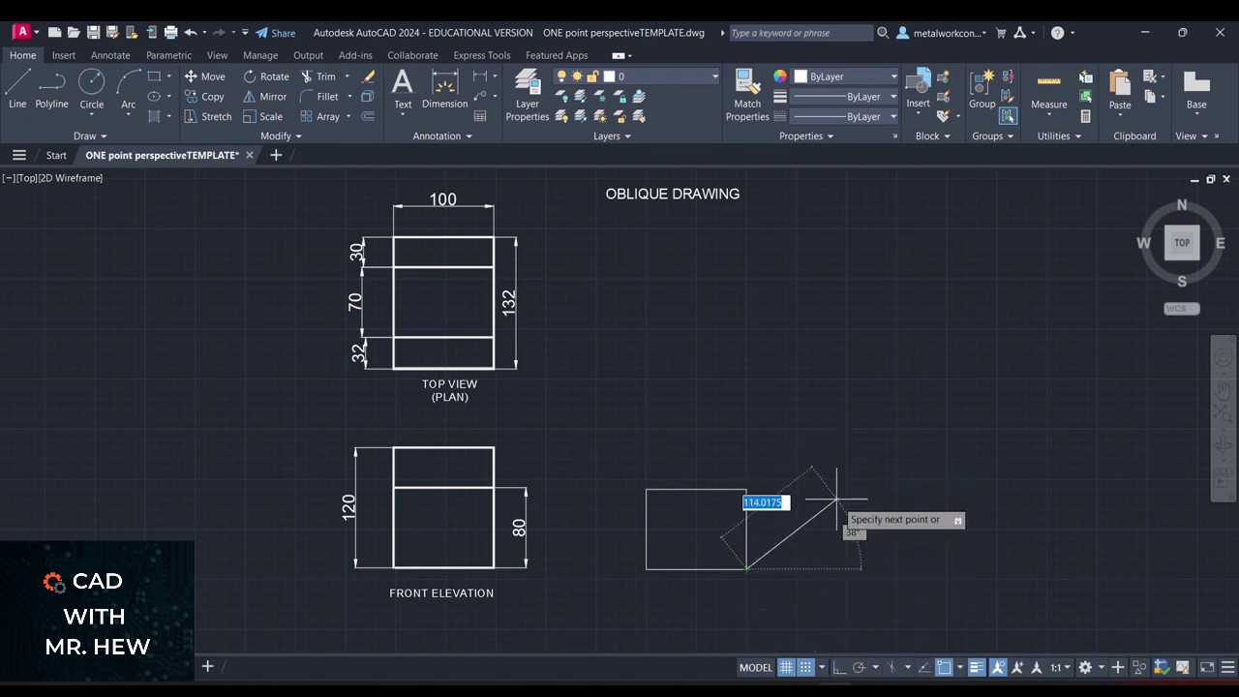
pyautogui.write('132')
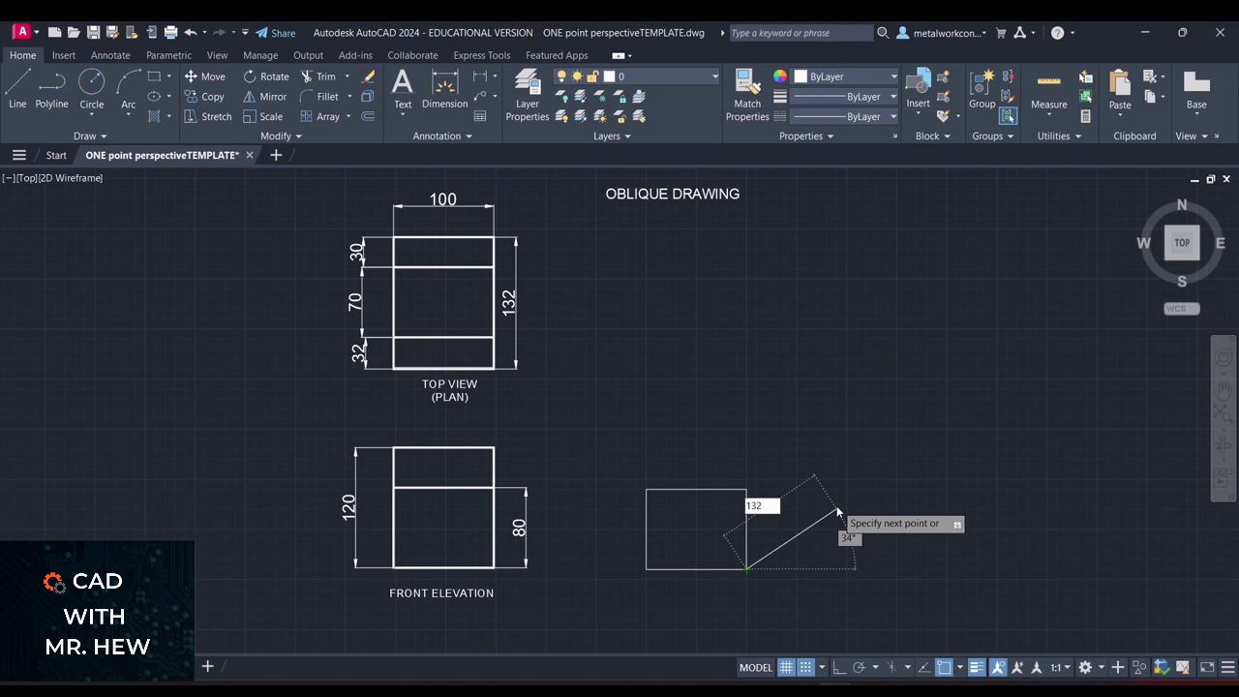
pyautogui.press('Tab')
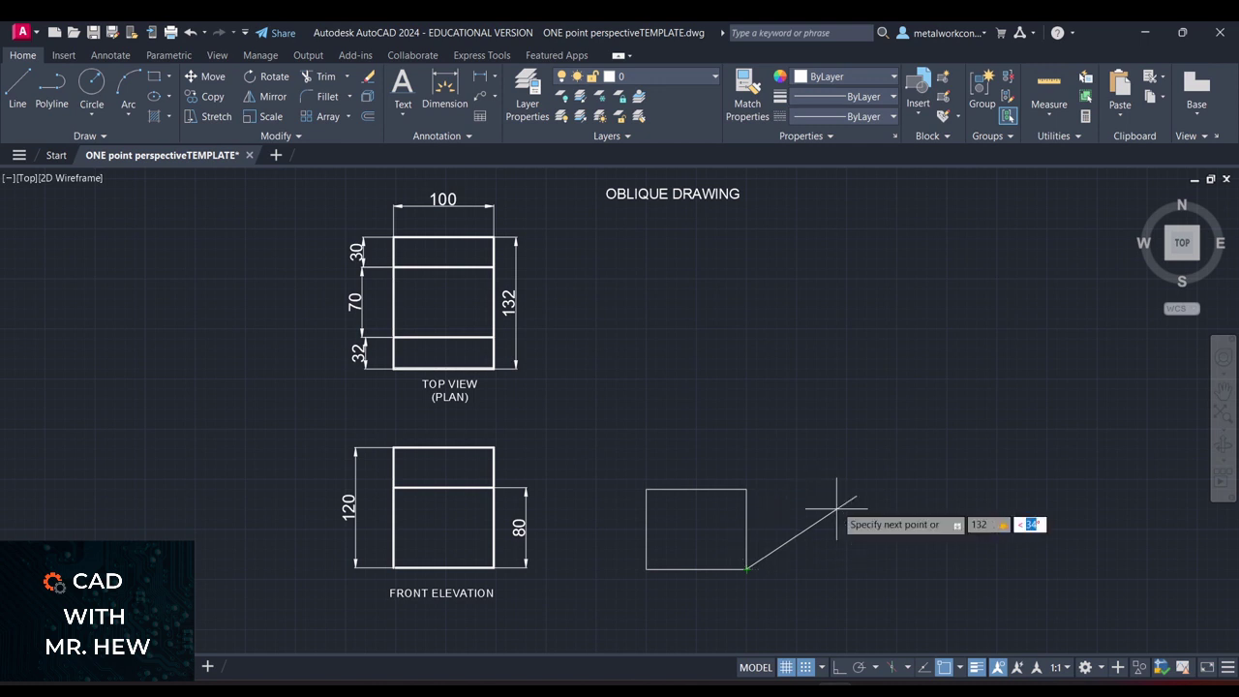
pyautogui.press('Return')
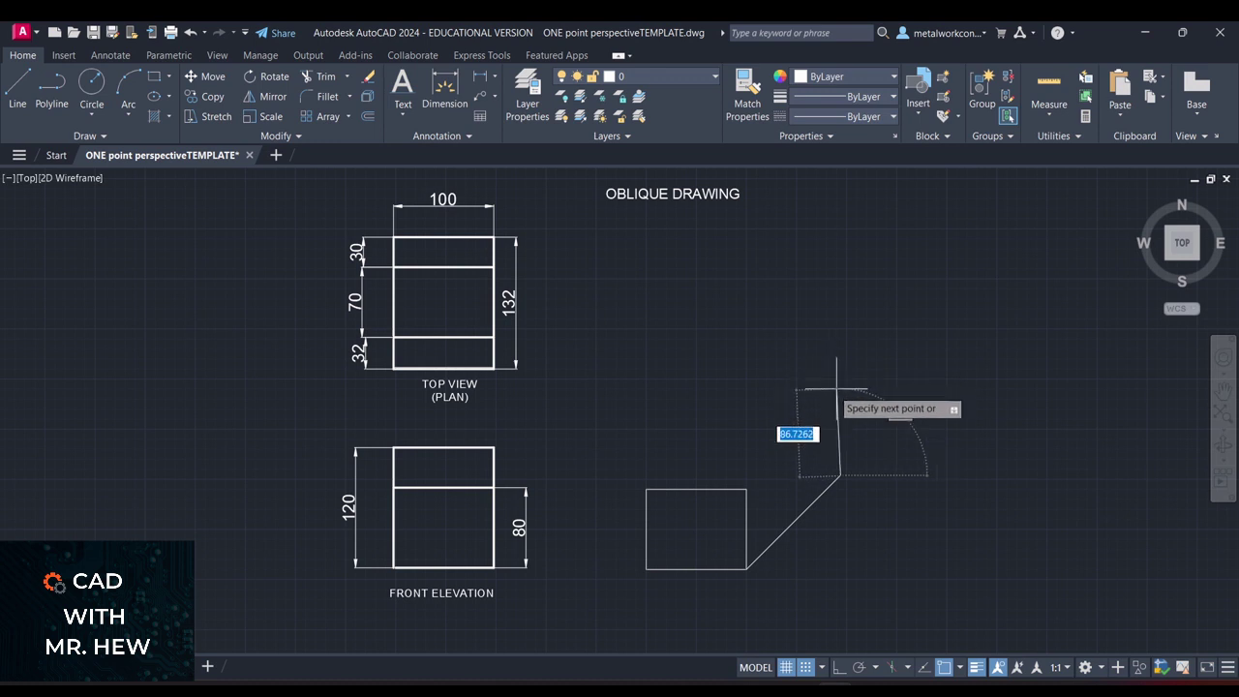
pyautogui.press('Escape')
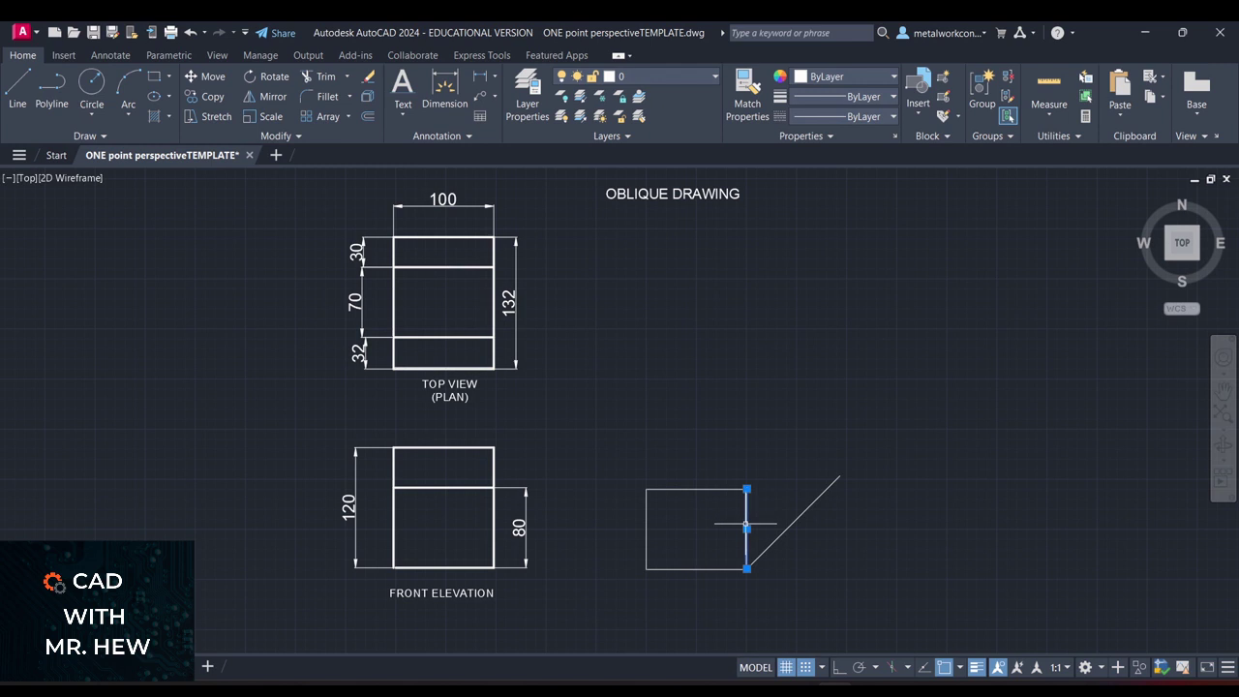
pyautogui.press('Escape')
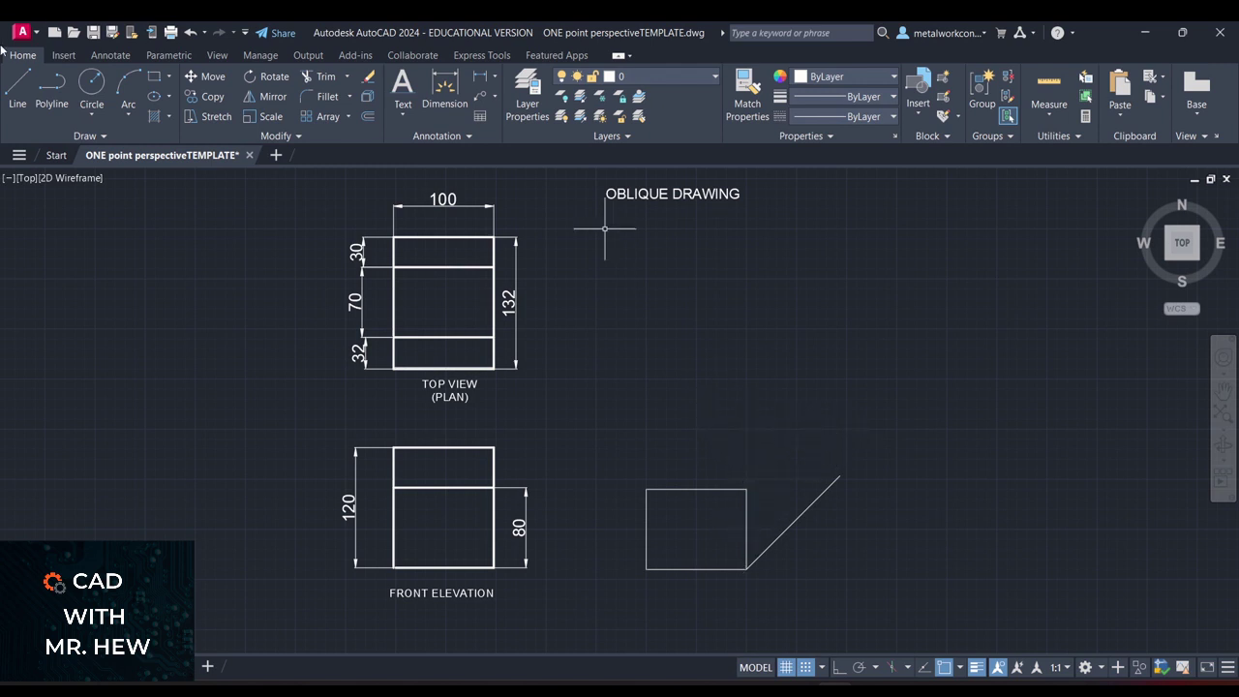
# - With Ortho on, draw a vertical line 80 up from the far end of the lower receding line
pyautogui.press('l')
pyautogui.press('Return')
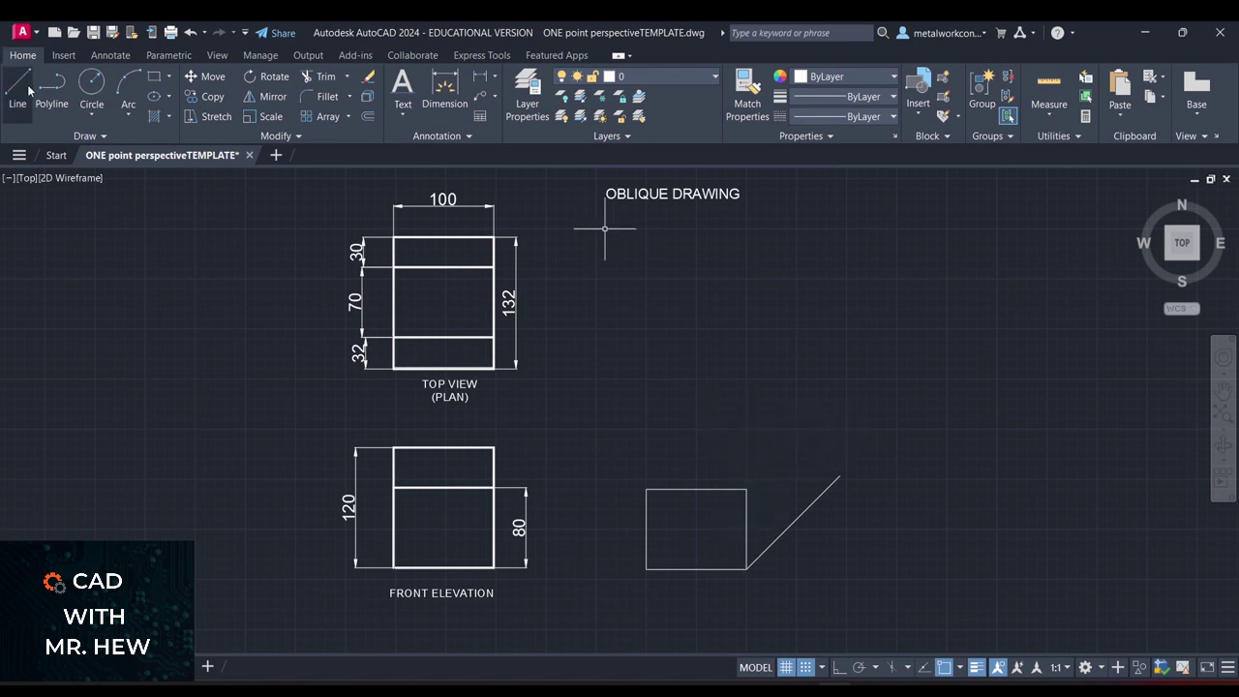
pyautogui.click(838, 475)
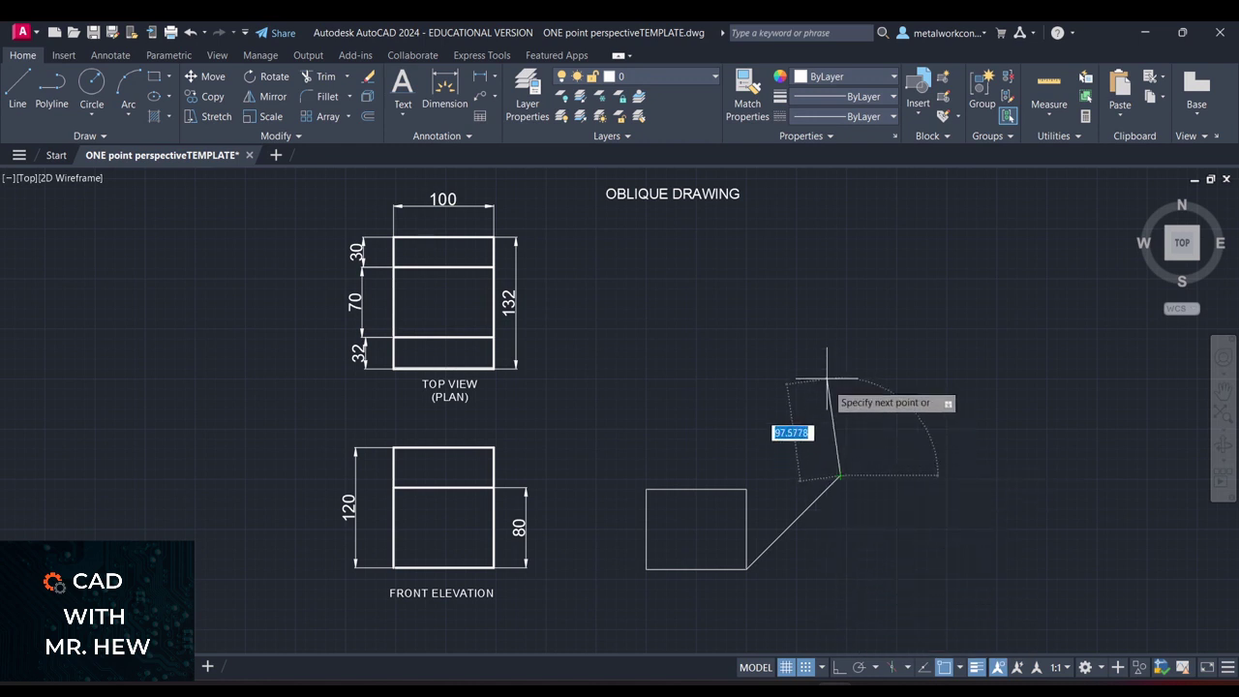
pyautogui.click(839, 668)
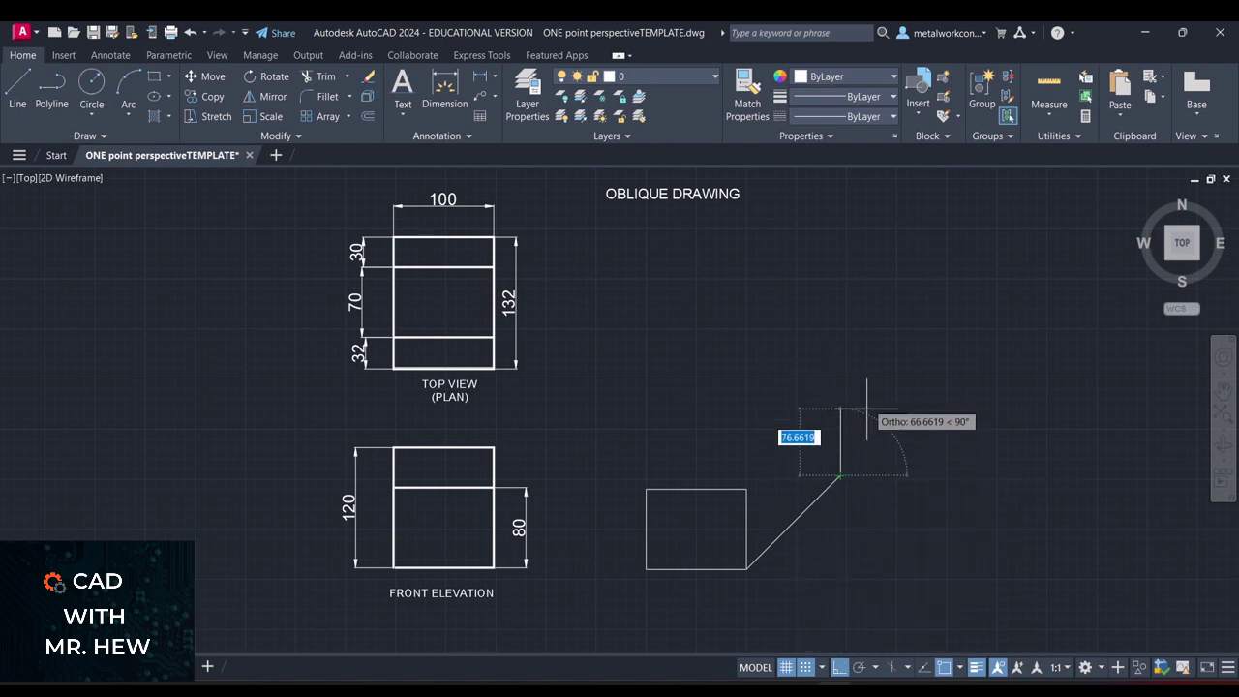
pyautogui.write('80')
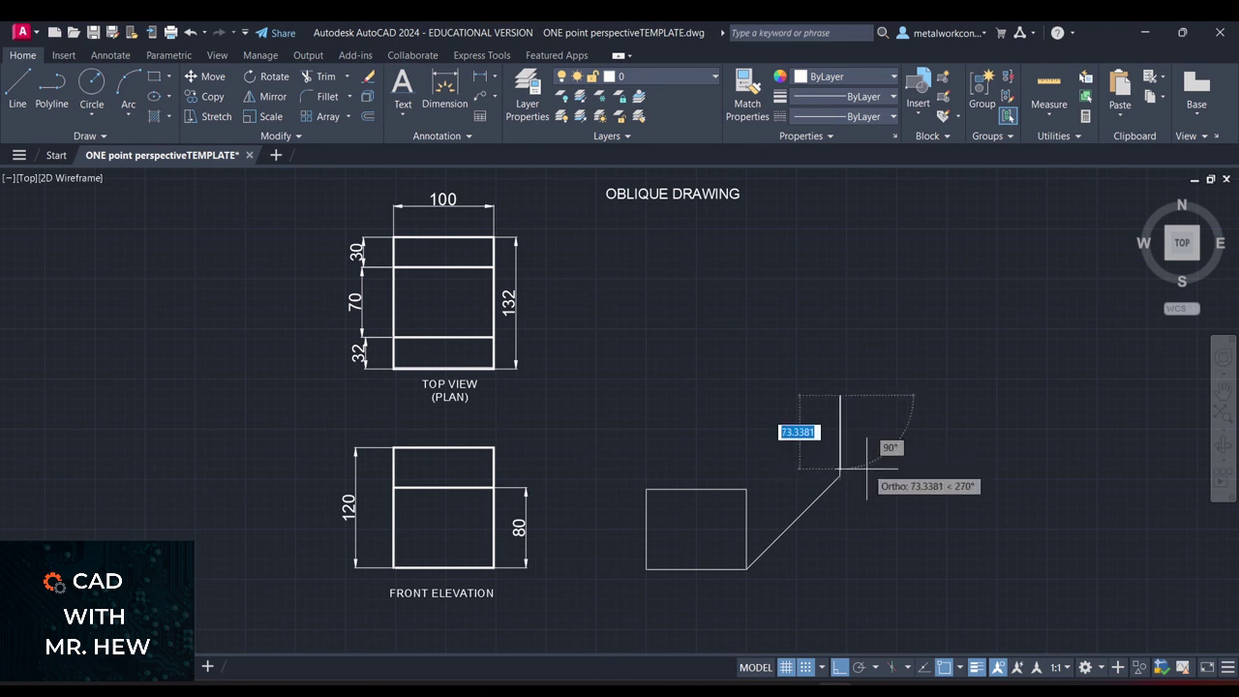
pyautogui.press('Return')
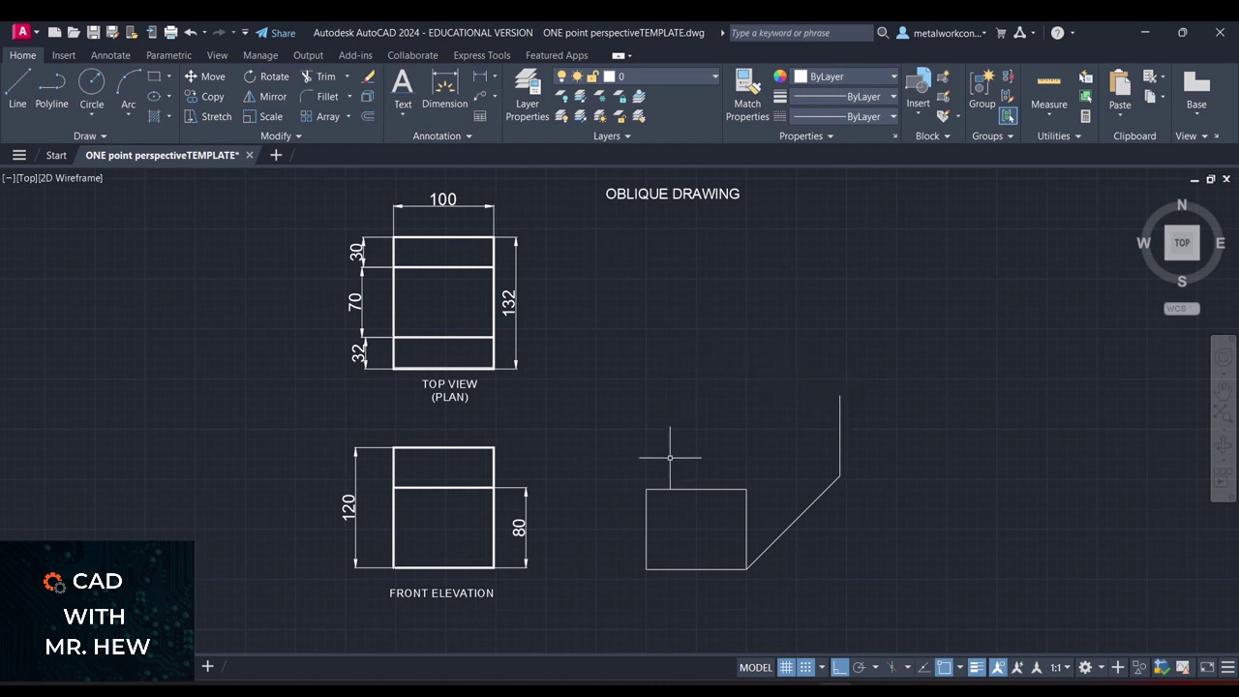
# - With Ortho off, draw a receding line 132 long at 45° from the front face's upper-right corner
pyautogui.click(10, 87)
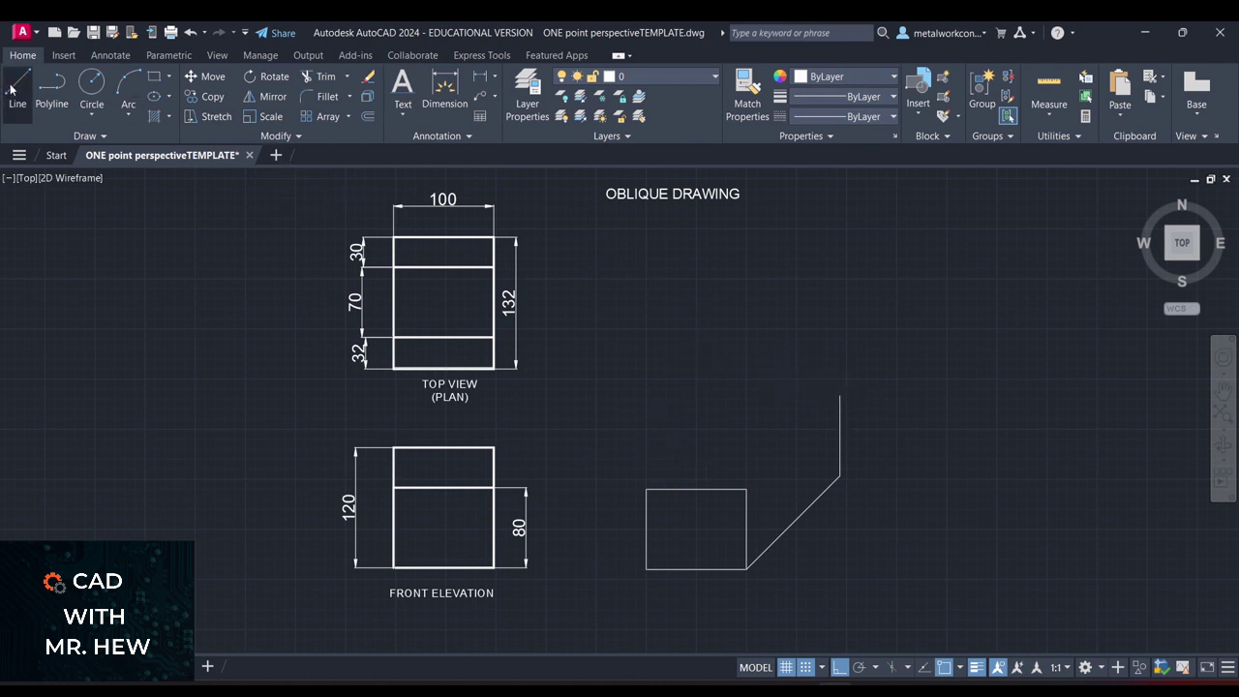
pyautogui.click(747, 489)
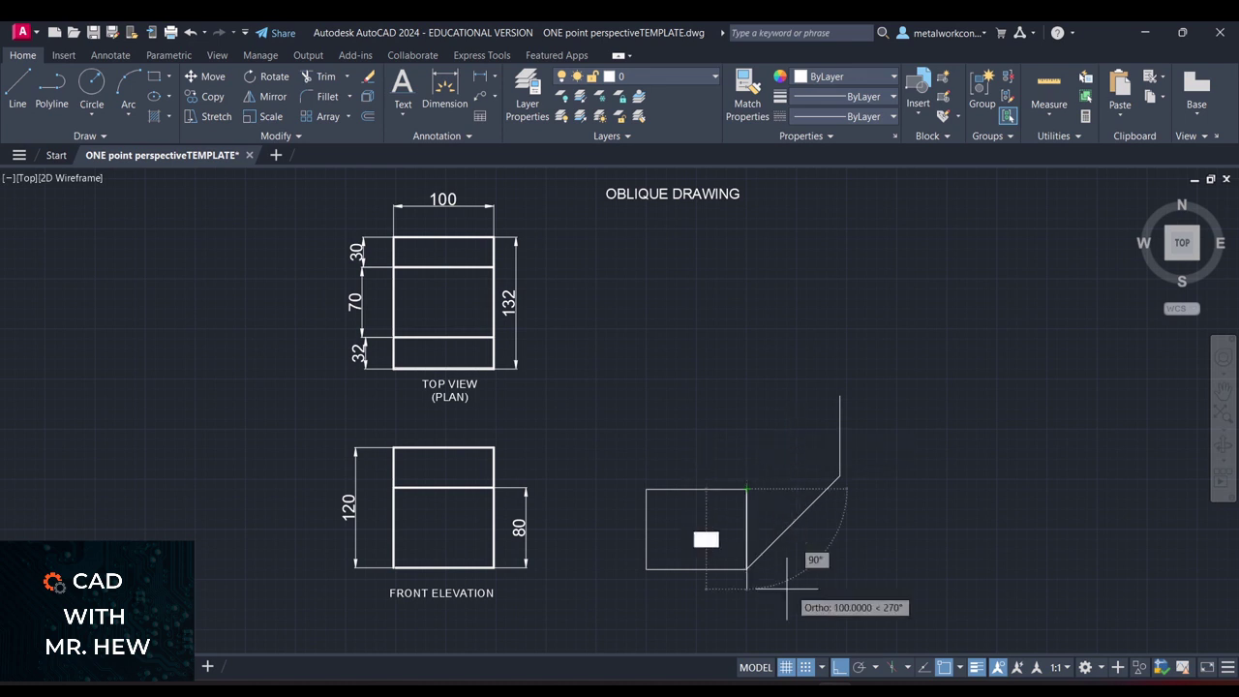
pyautogui.click(839, 668)
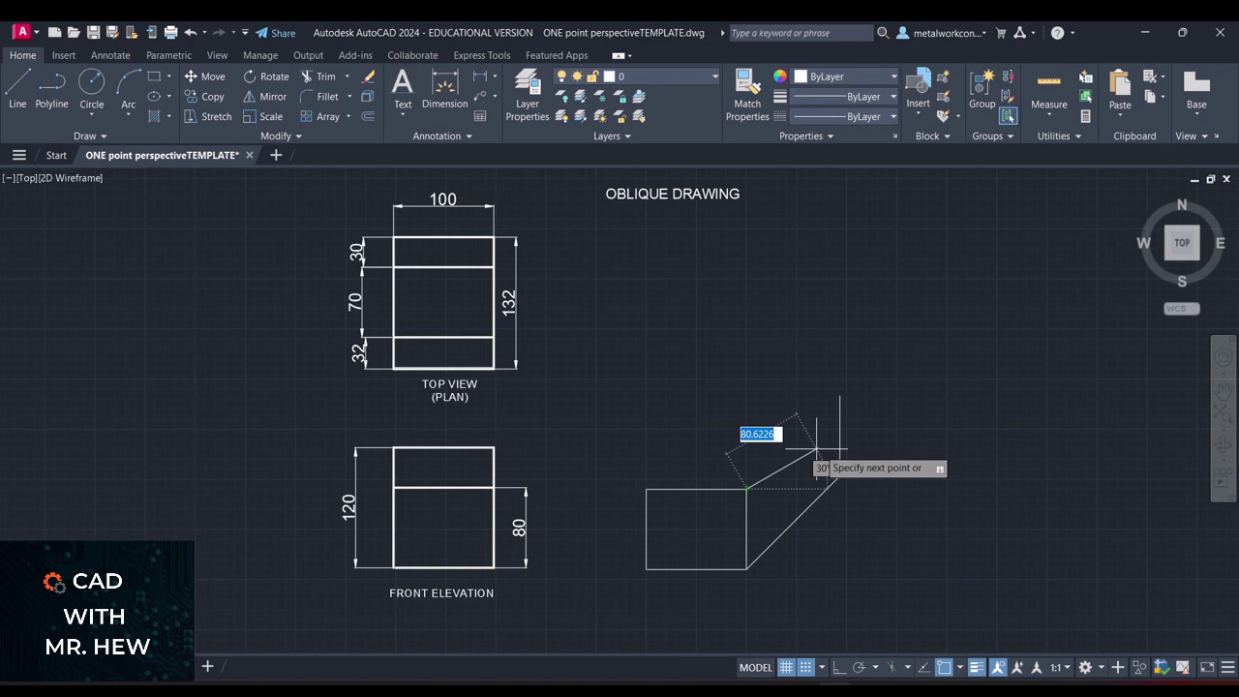
pyautogui.write('132')
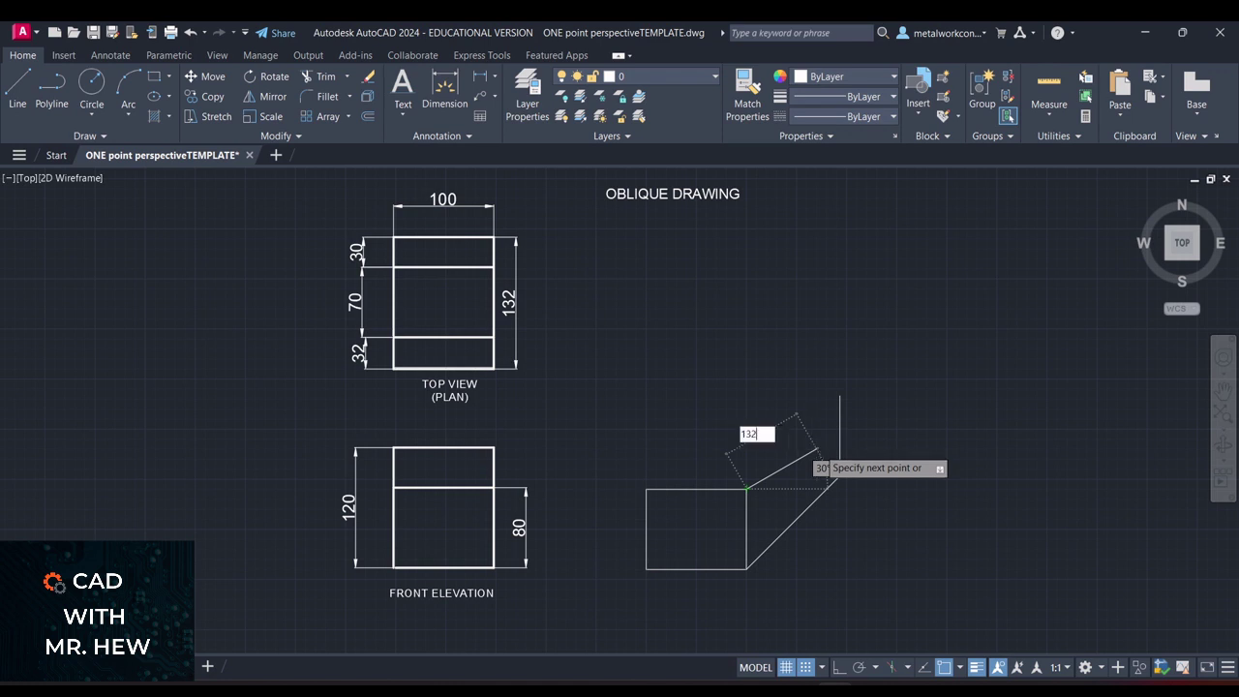
pyautogui.press('Tab')
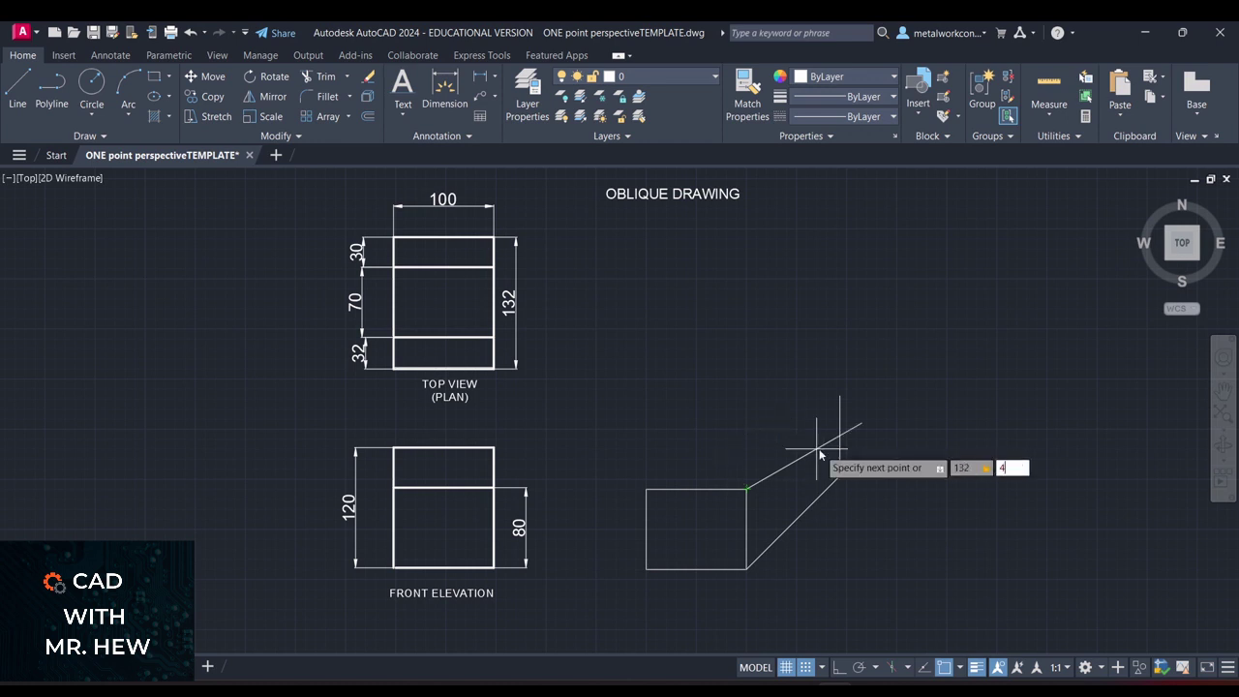
pyautogui.press('Return')
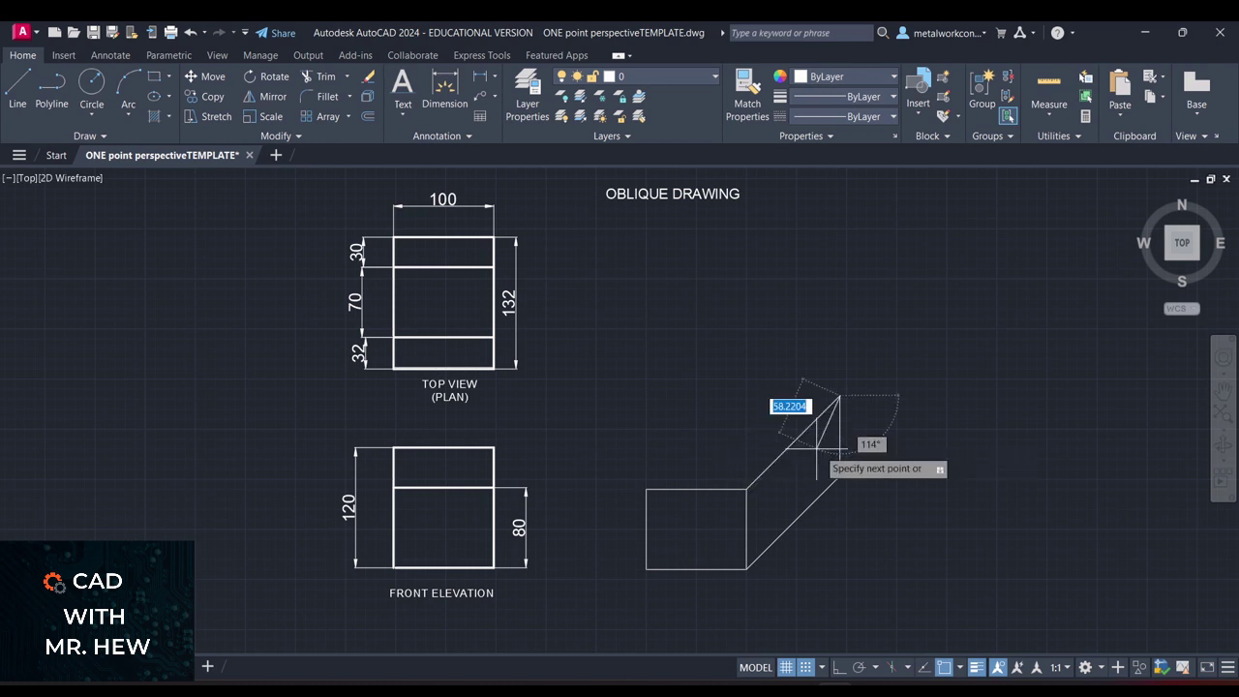
pyautogui.click(839, 476)
pyautogui.press('Escape')
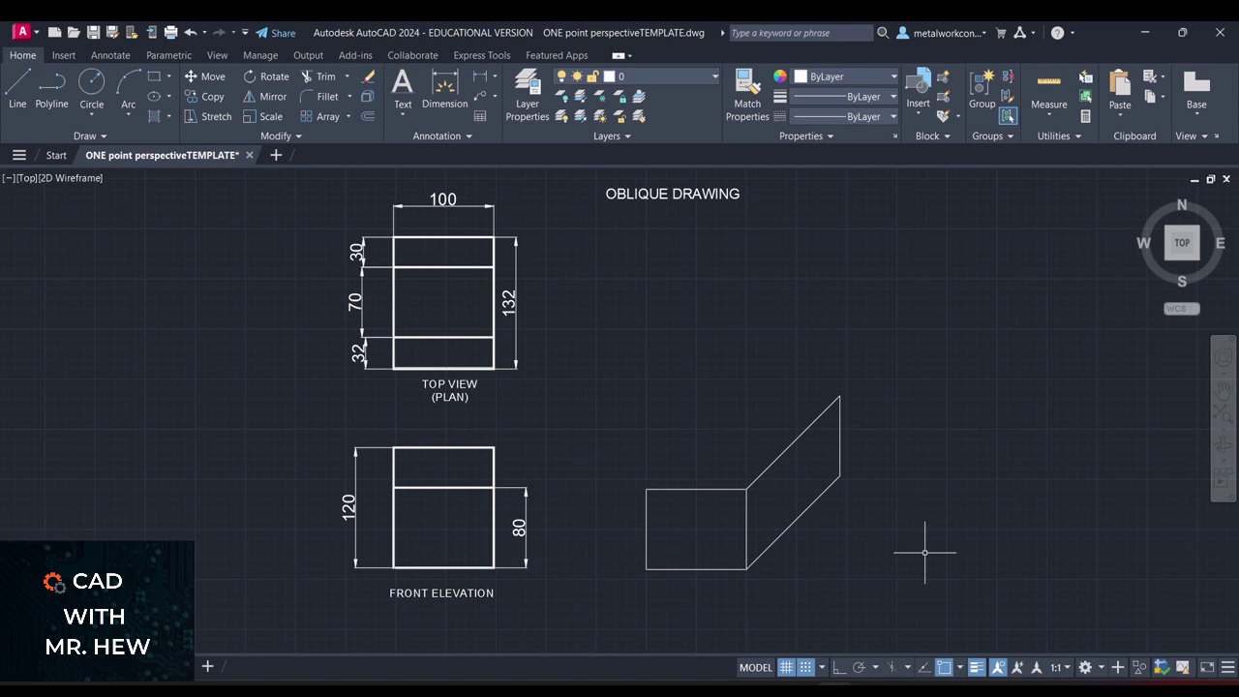
pyautogui.click(789, 447)
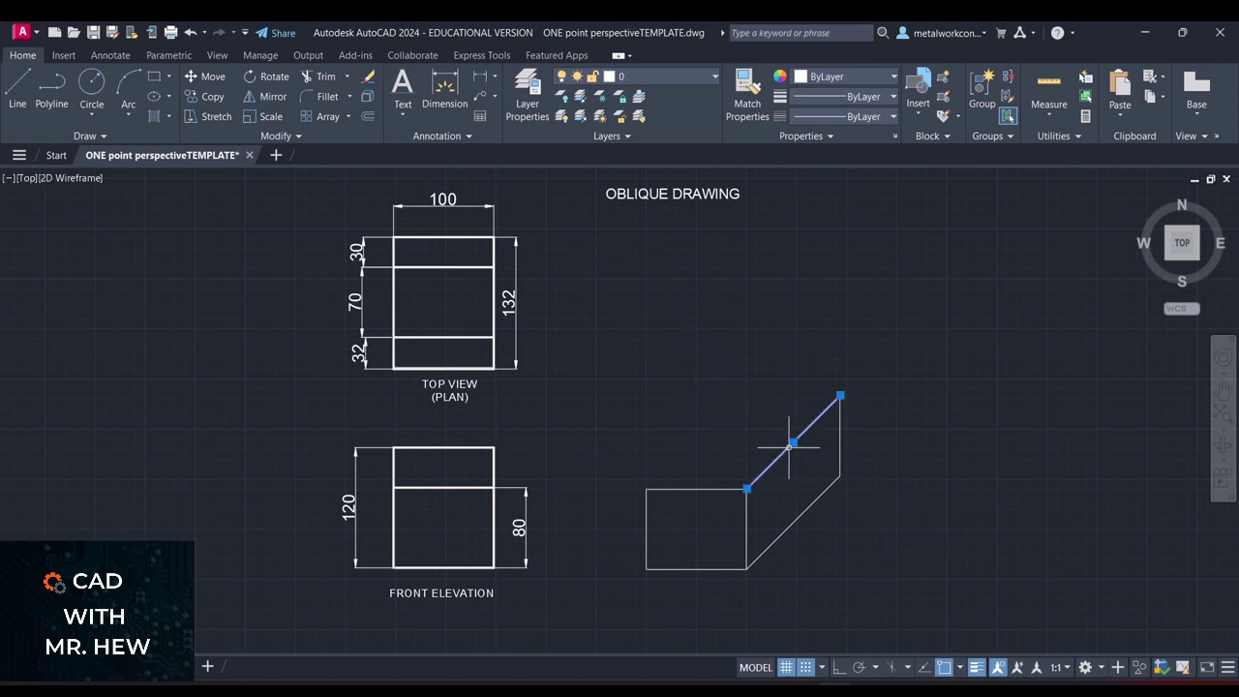
pyautogui.press('Escape')
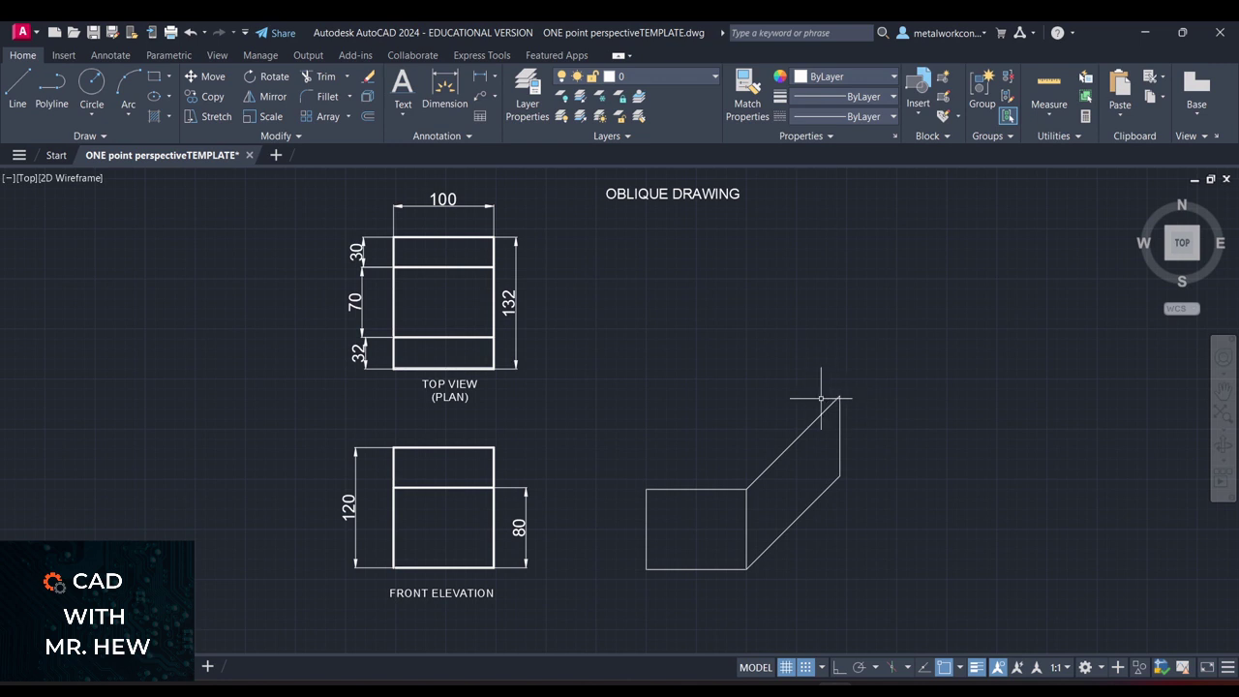
# - Draw a receding line 132 long at 45° from the front face's upper-left corner and close the back edge to the right receding line's end
pyautogui.press('space')
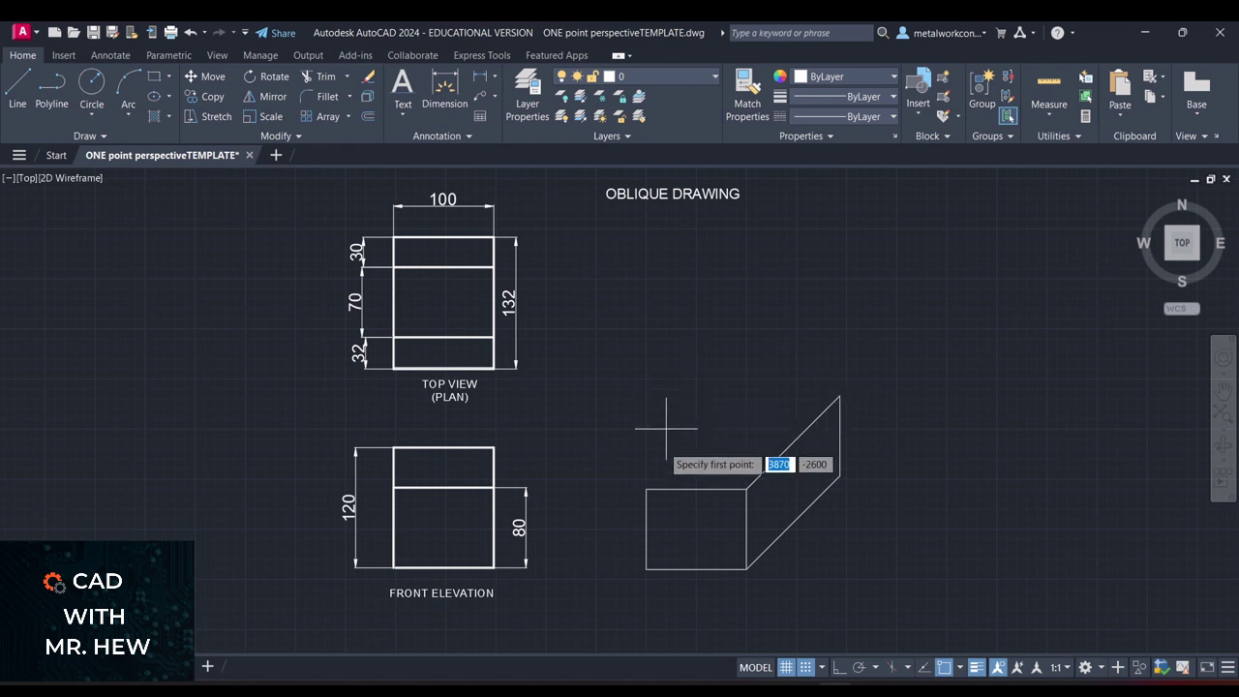
pyautogui.click(647, 489)
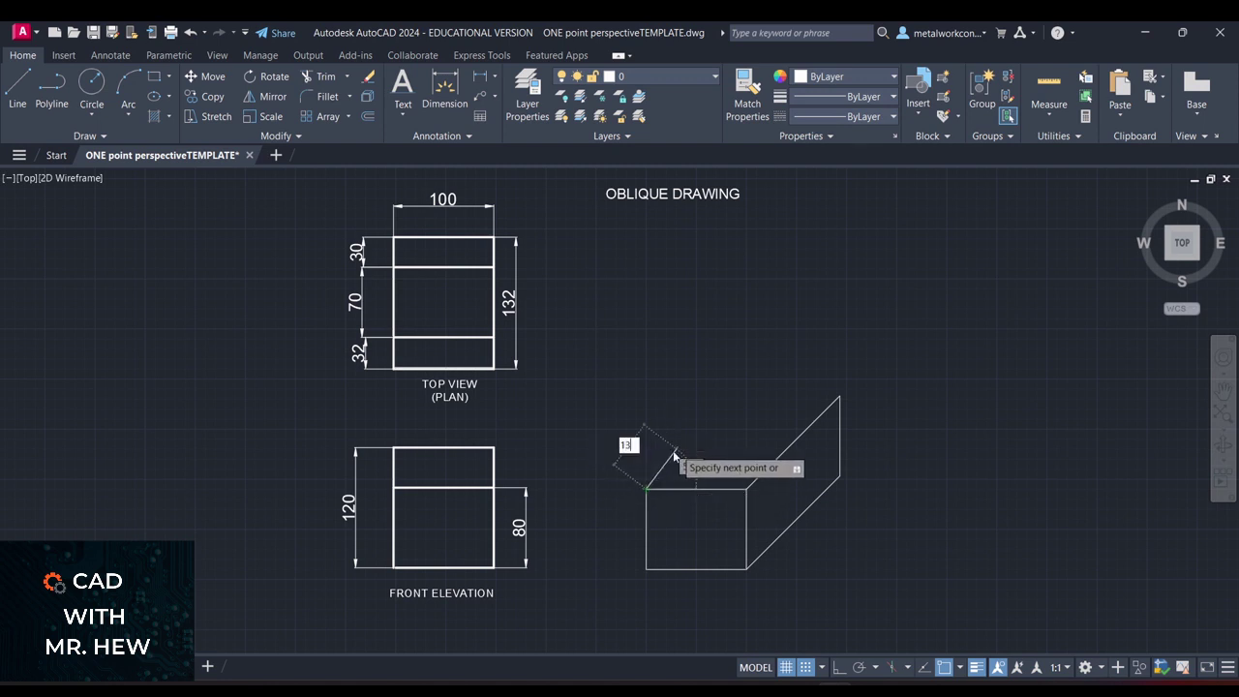
pyautogui.press('Tab')
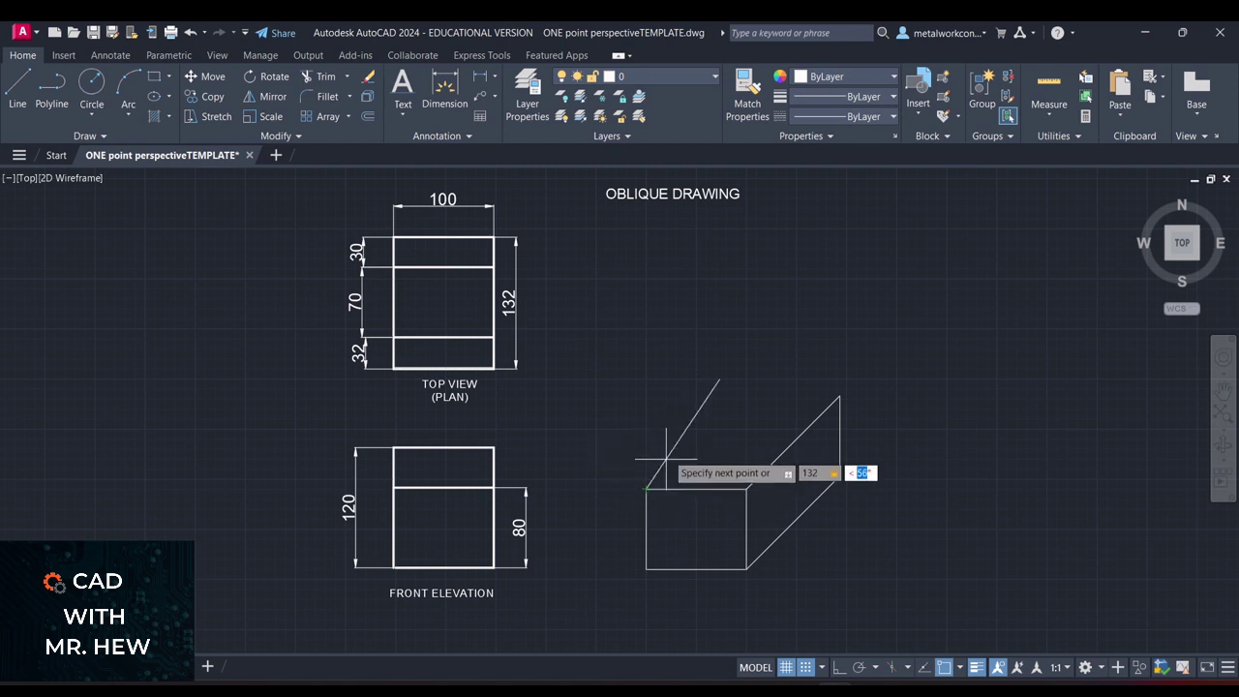
pyautogui.press('Return')
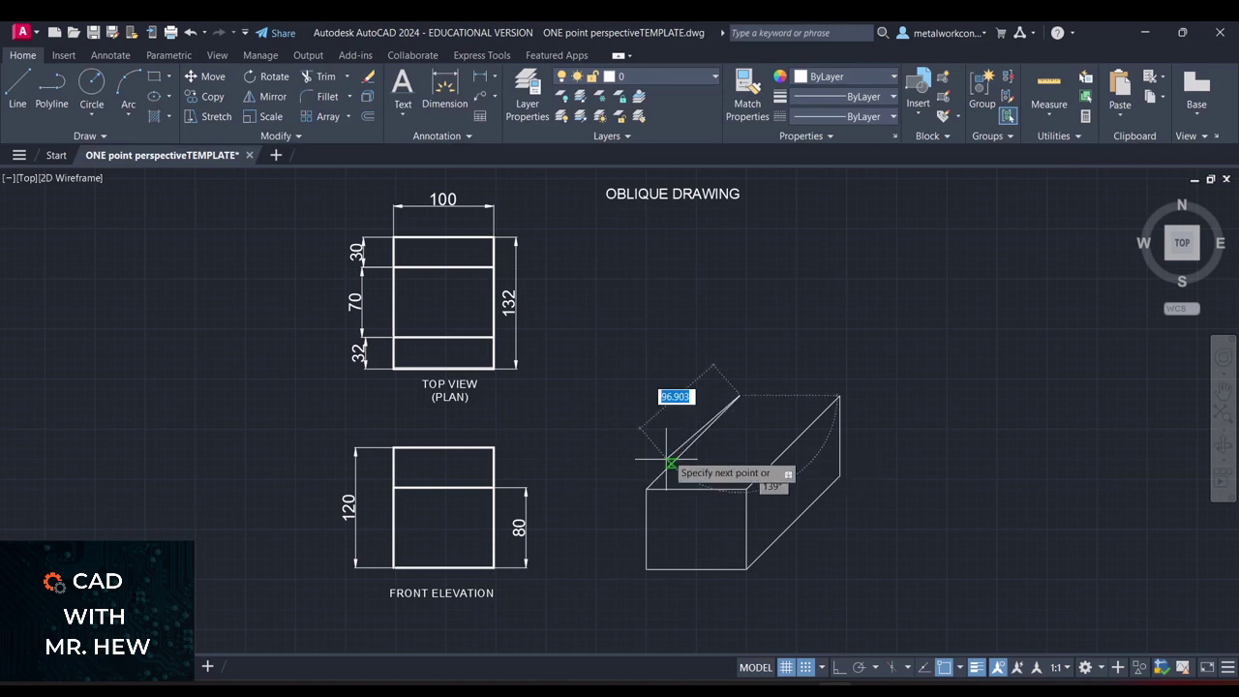
pyautogui.click(839, 396)
pyautogui.press('Escape')
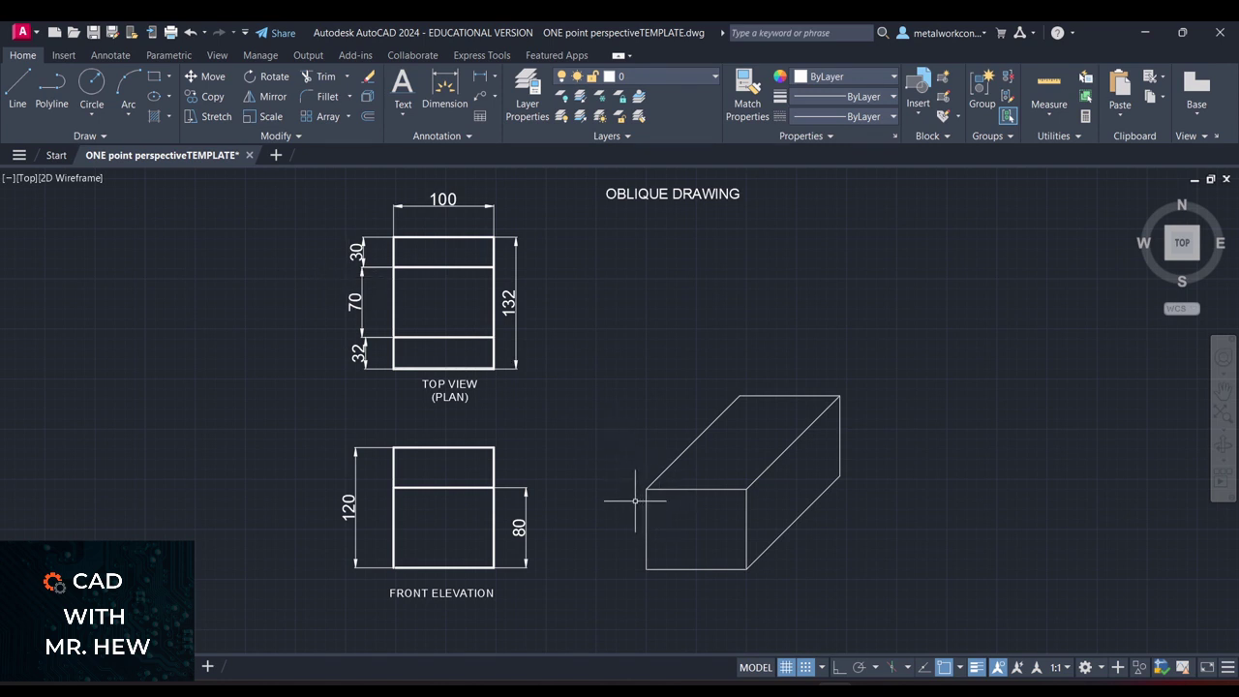
# - Compare the front elevation's top and dividing lines with the upper edge of the oblique front face
pyautogui.click(444, 446)
pyautogui.click(431, 487)
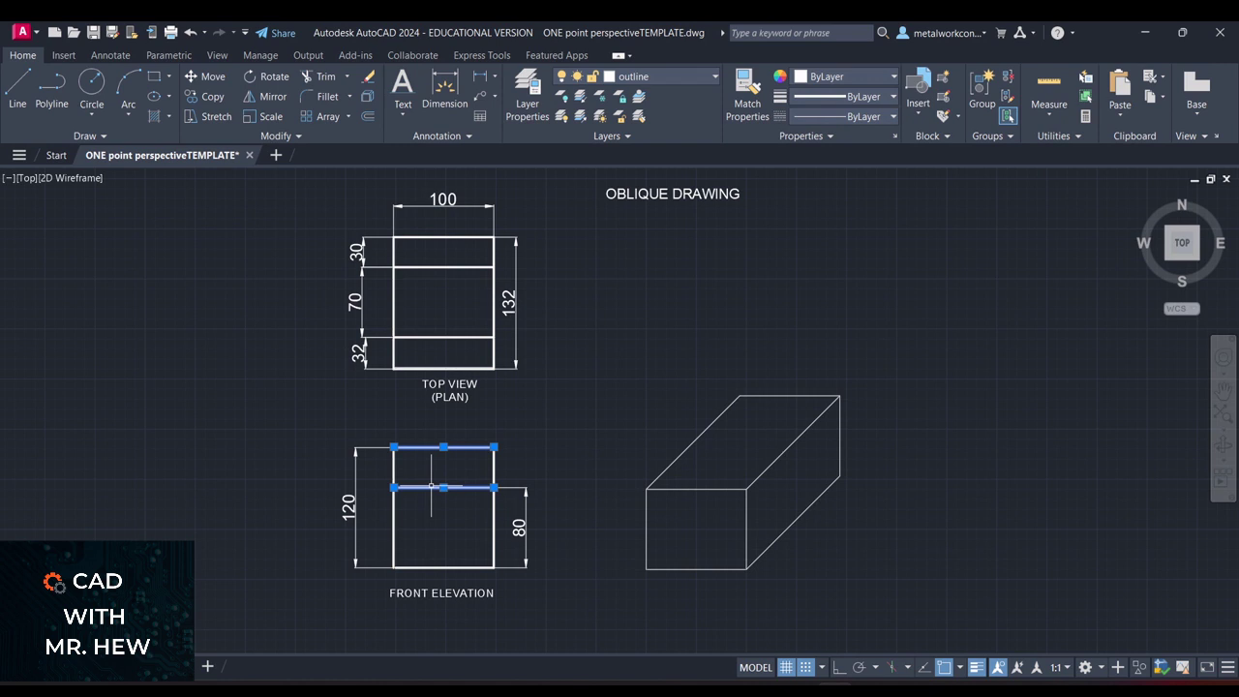
pyautogui.press('Escape')
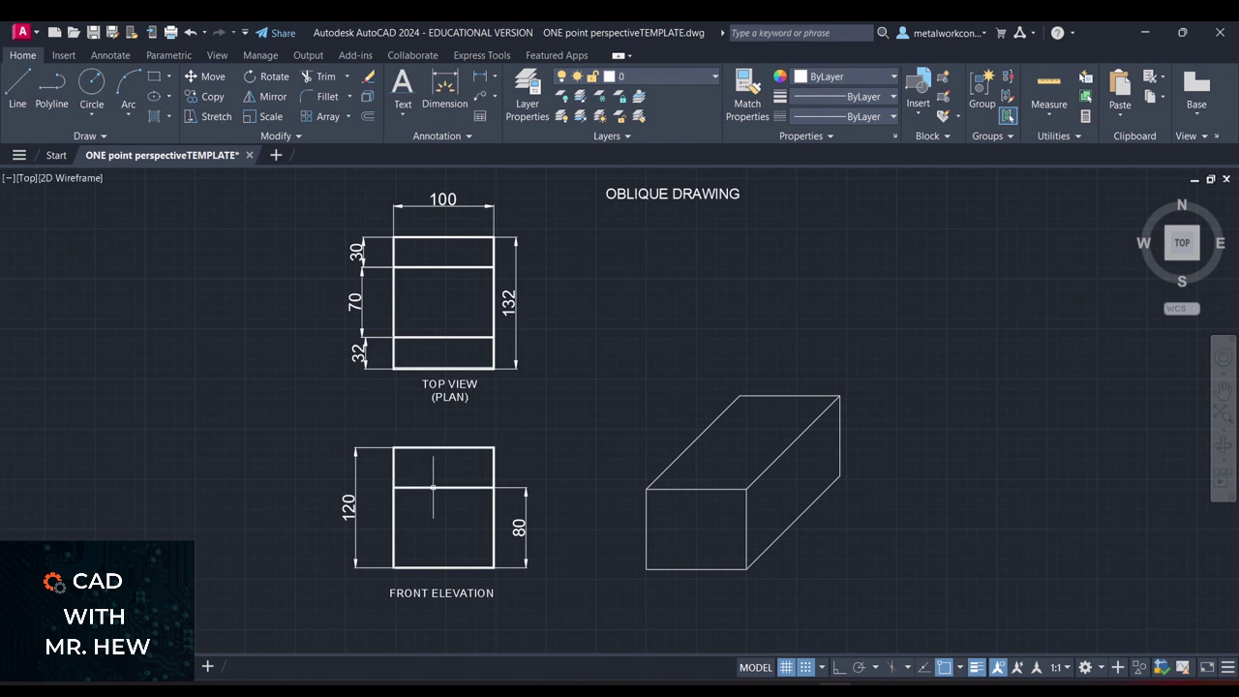
pyautogui.click(688, 489)
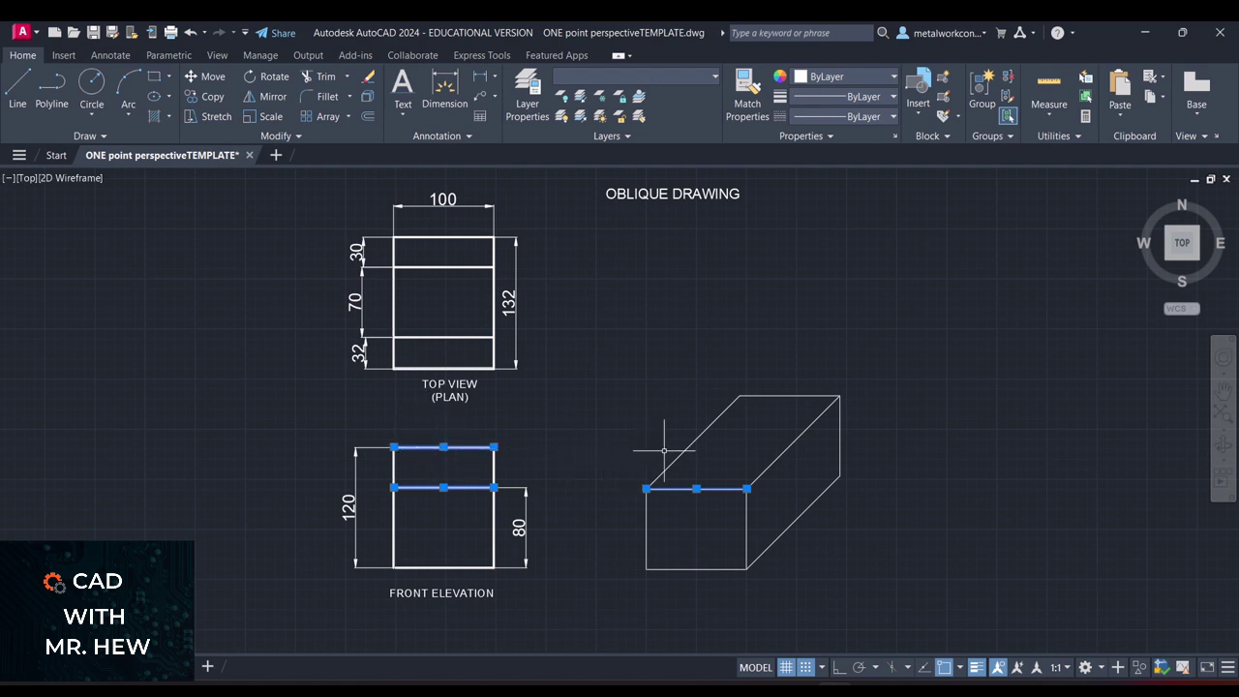
pyautogui.press('Escape')
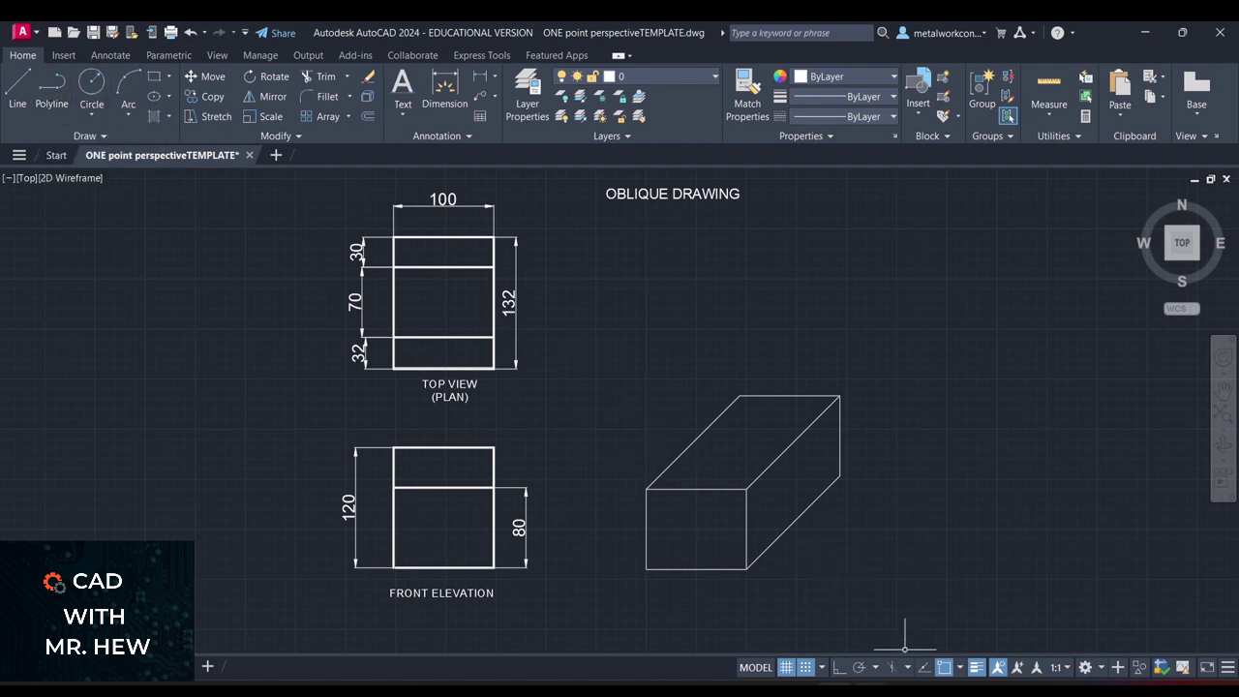
# - With Ortho on, draw a vertical line 40 up from the front face's upper-left corner
pyautogui.click(840, 668)
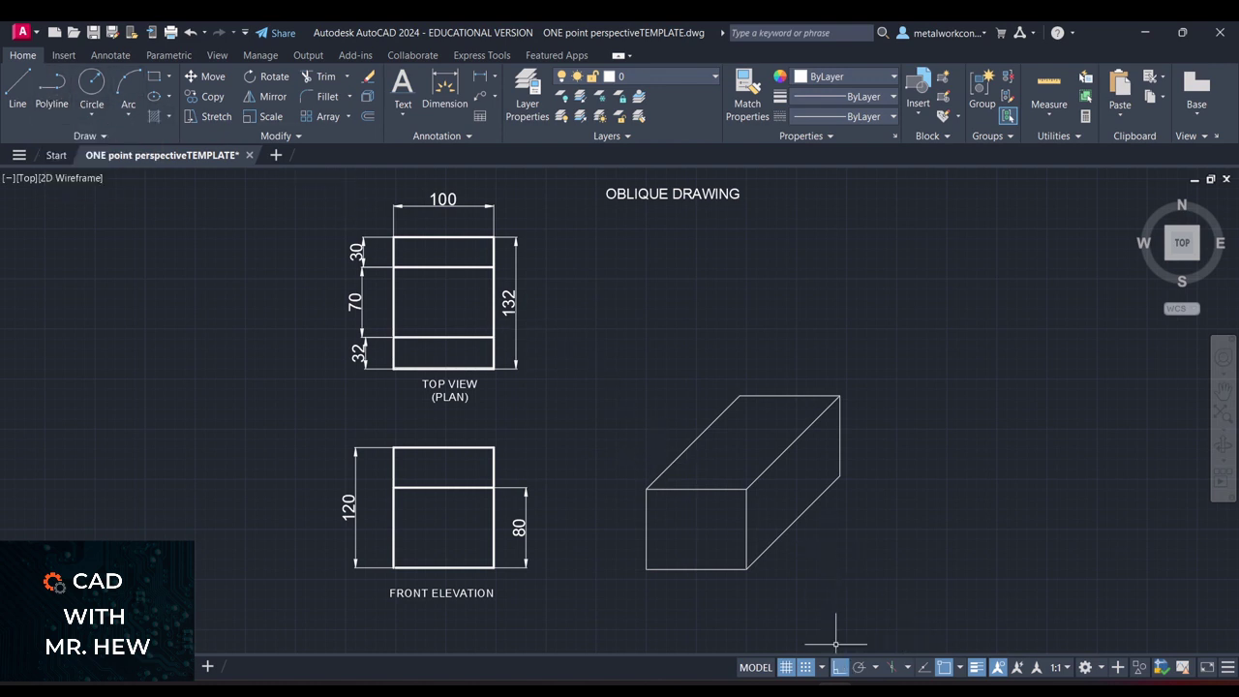
pyautogui.click(17, 87)
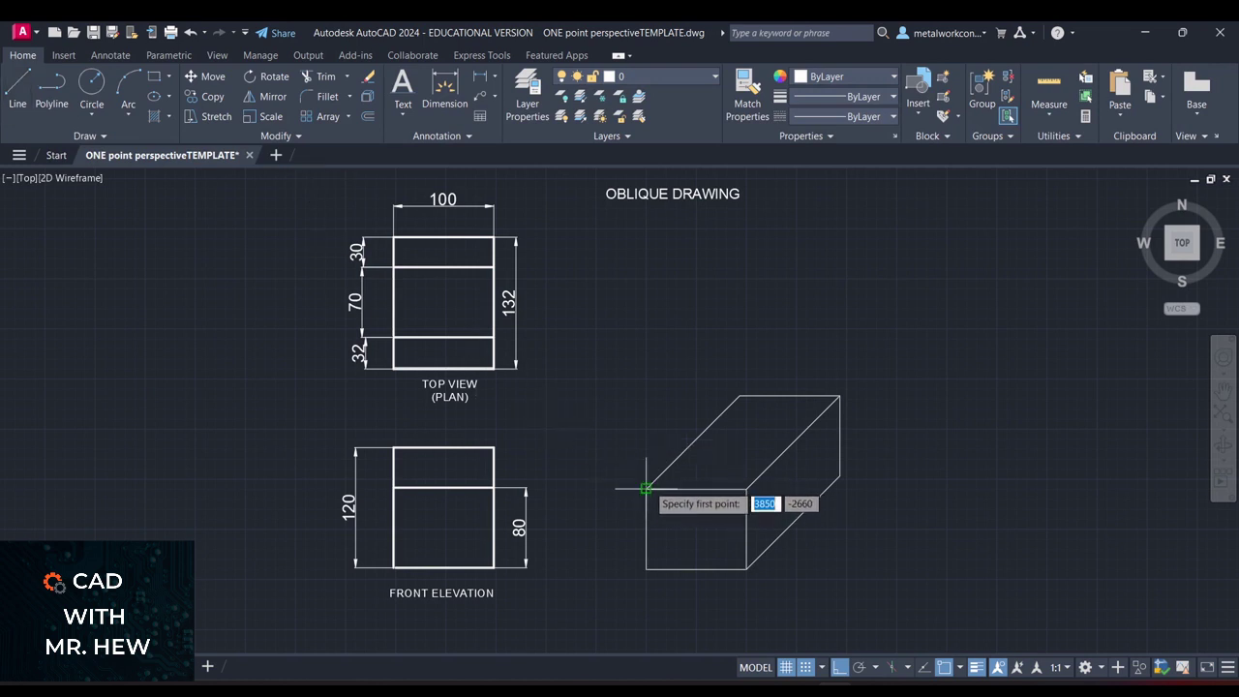
pyautogui.click(646, 488)
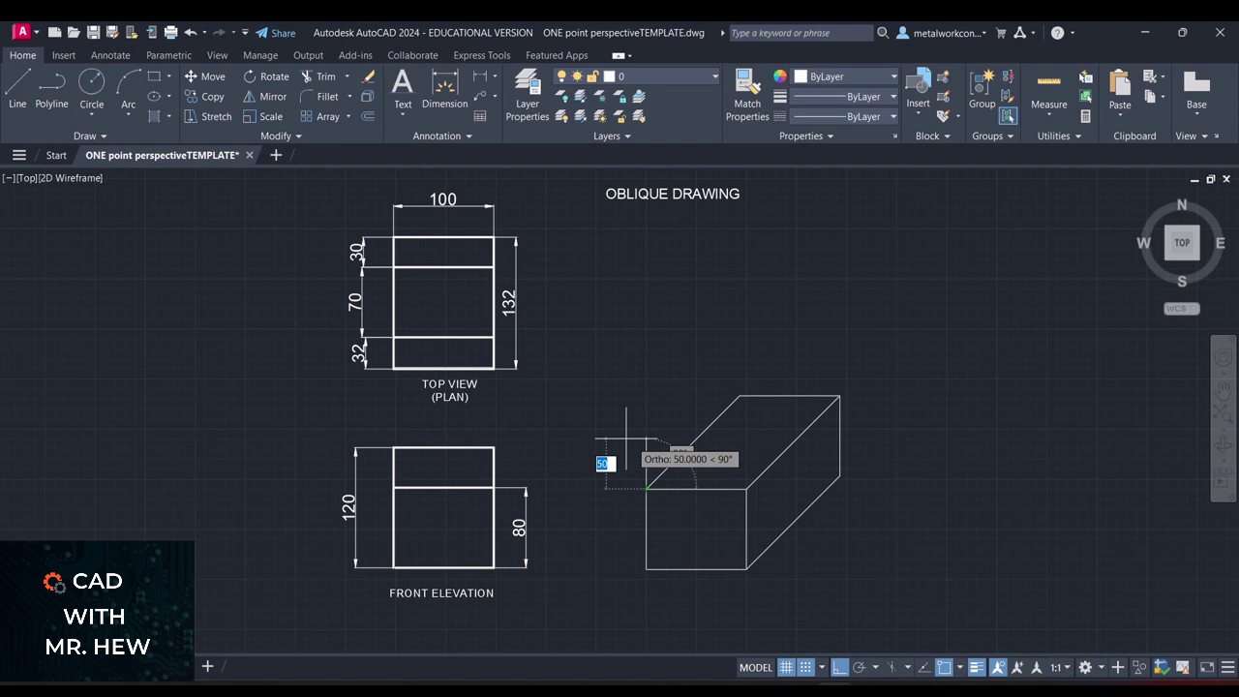
pyautogui.write('4')
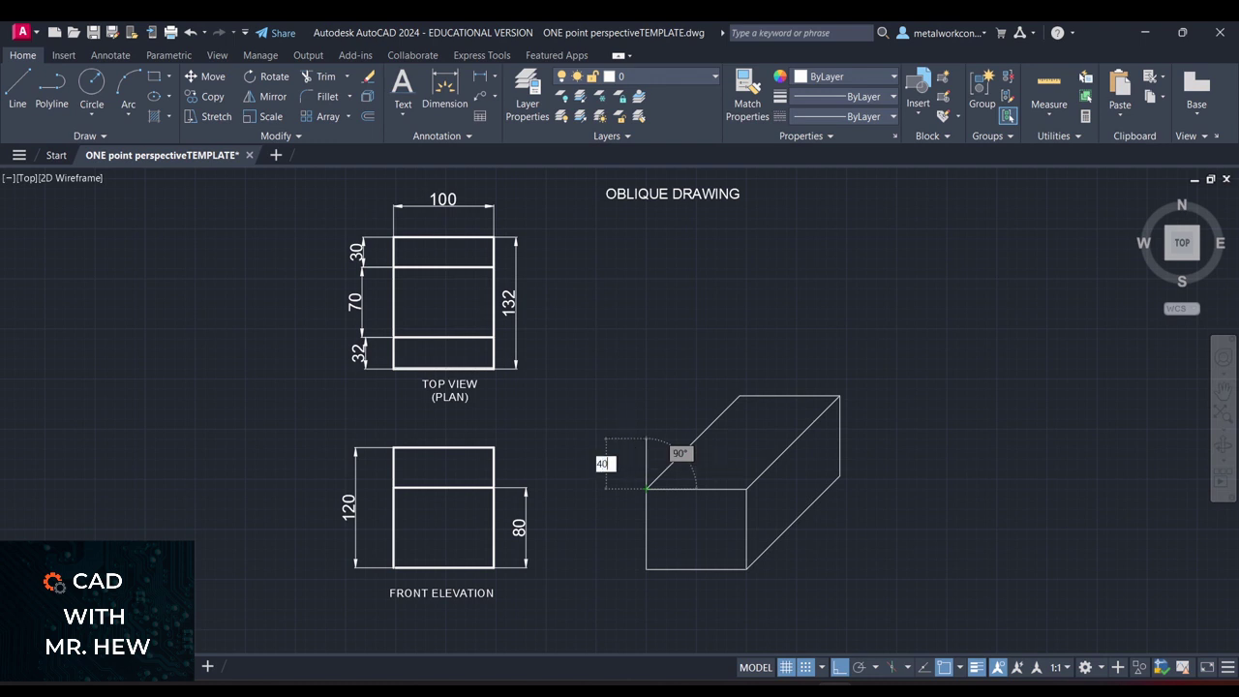
pyautogui.write('0')
pyautogui.press('Return')
# - Complete the upper rectangle with a line 100 across and one down to the front face's upper-right corner
pyautogui.click(636, 441)
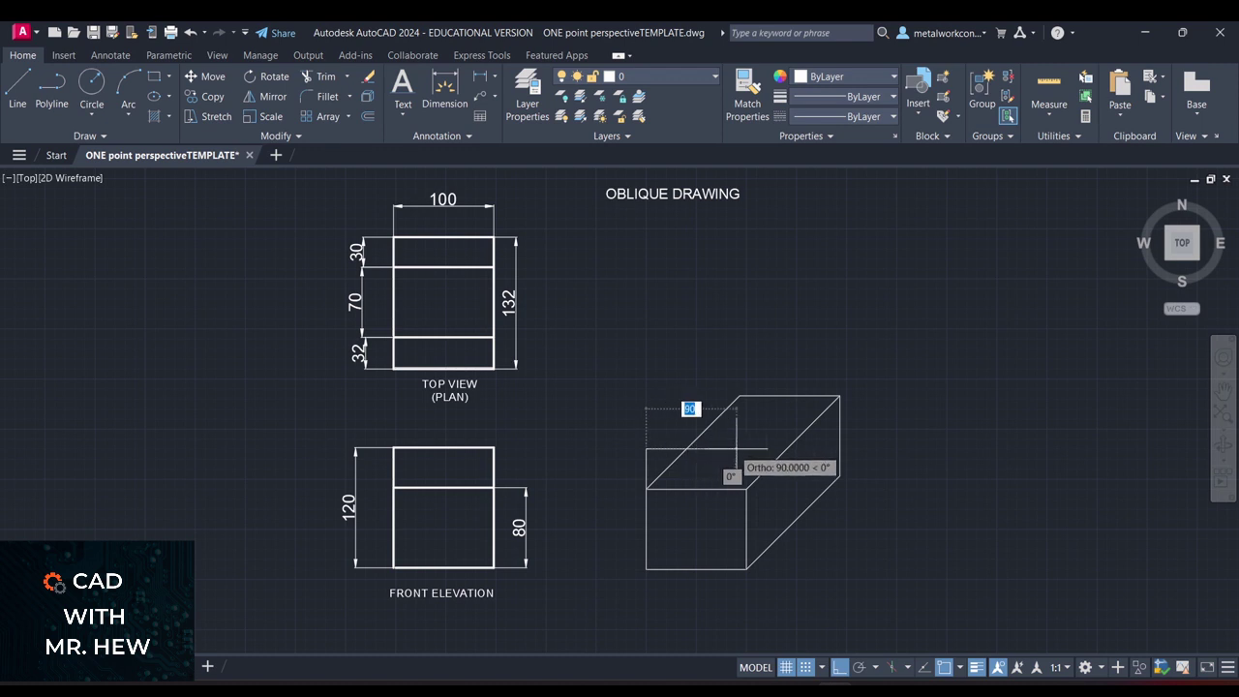
pyautogui.write('1')
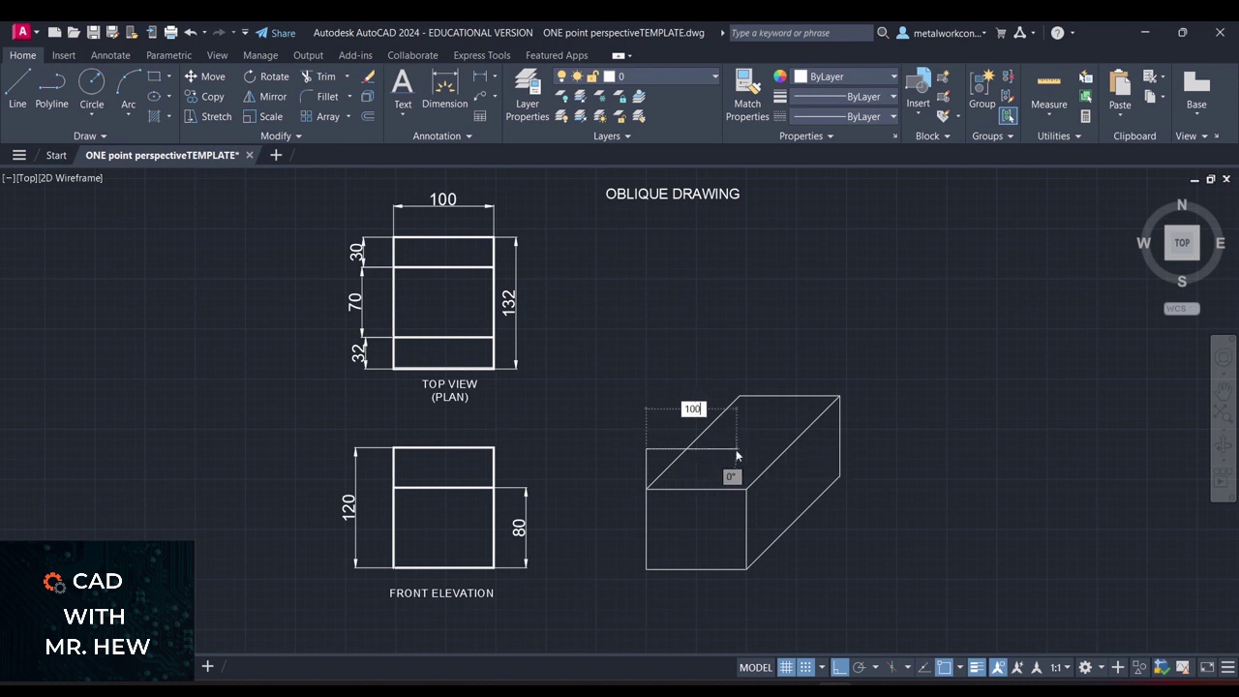
pyautogui.write('00')
pyautogui.press('Return')
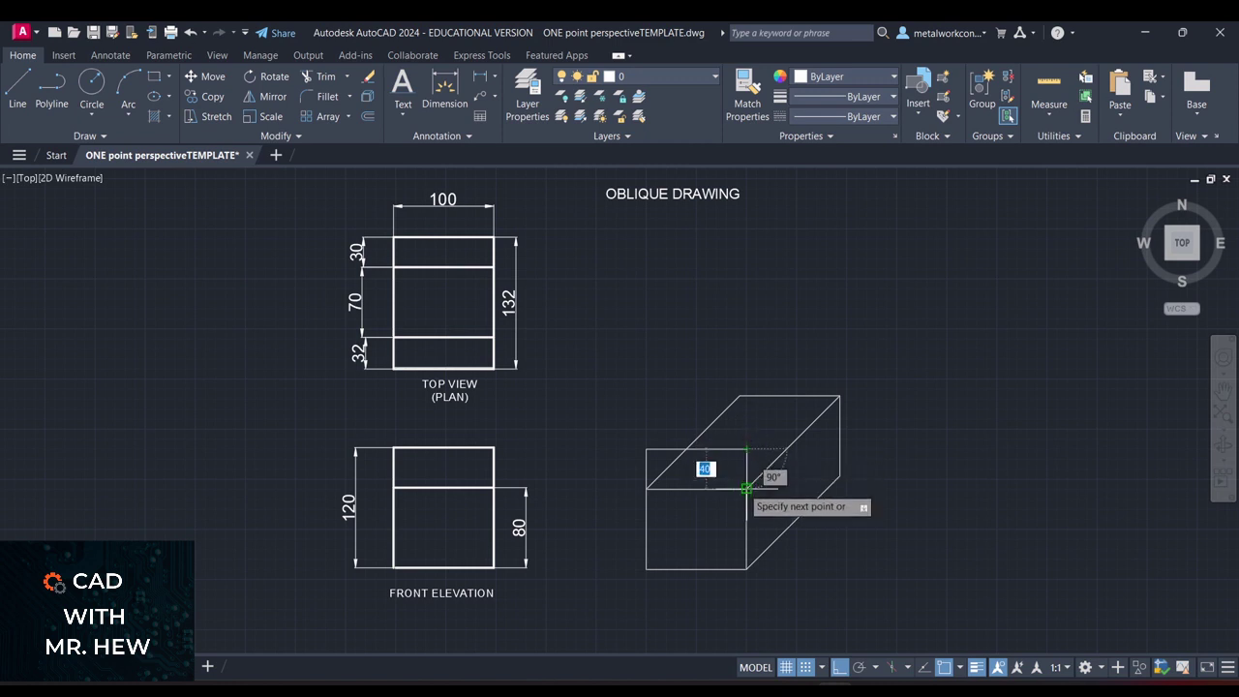
pyautogui.click(746, 488)
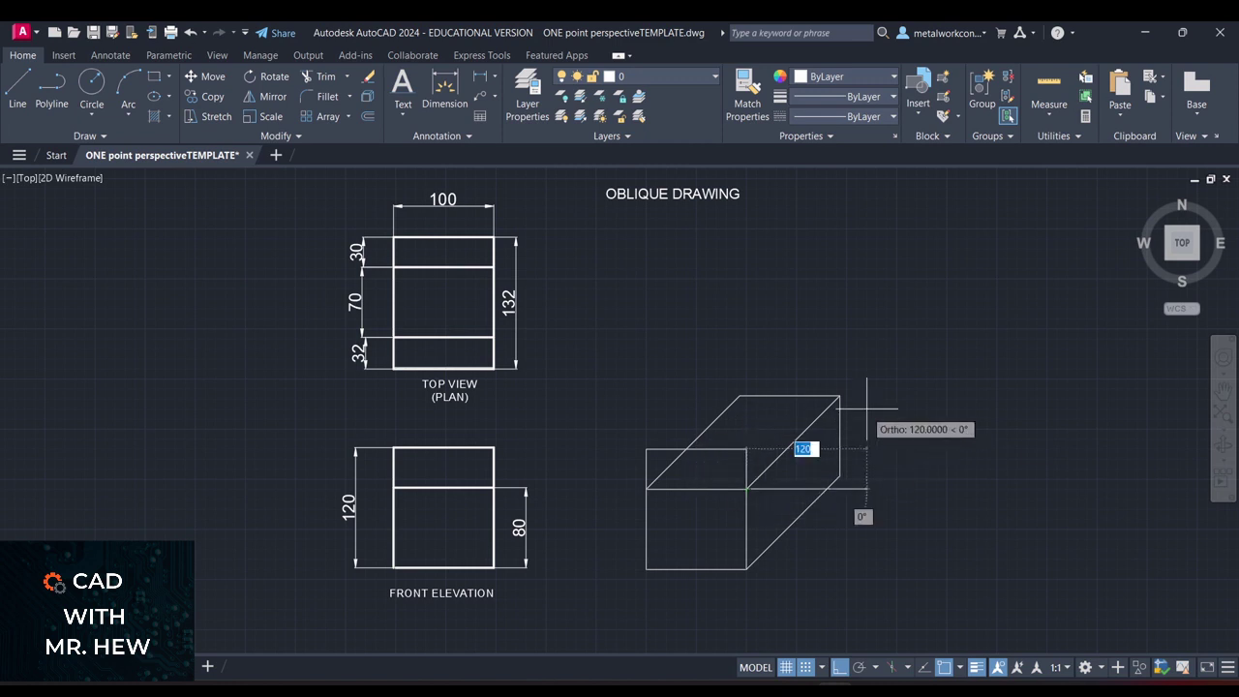
pyautogui.press('Escape')
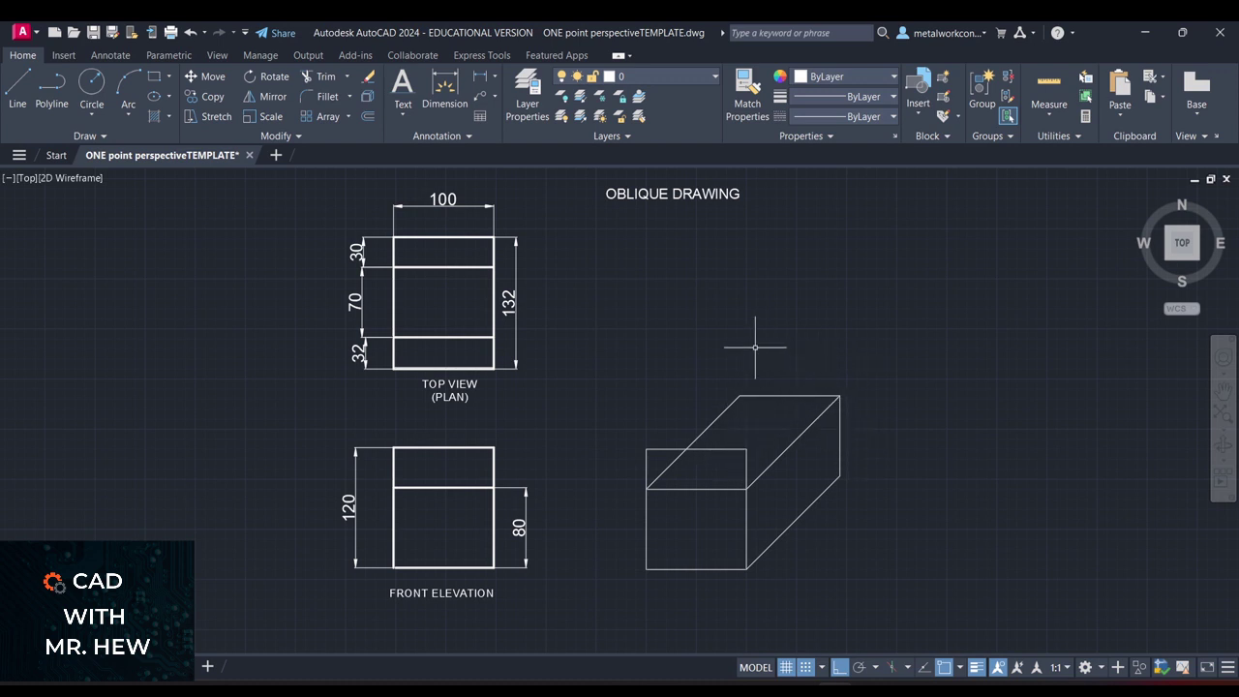
# - With Ortho off, draw a receding line 133 long at 45° from the upper rectangle's upper-right corner
pyautogui.click(17, 86)
pyautogui.click(745, 448)
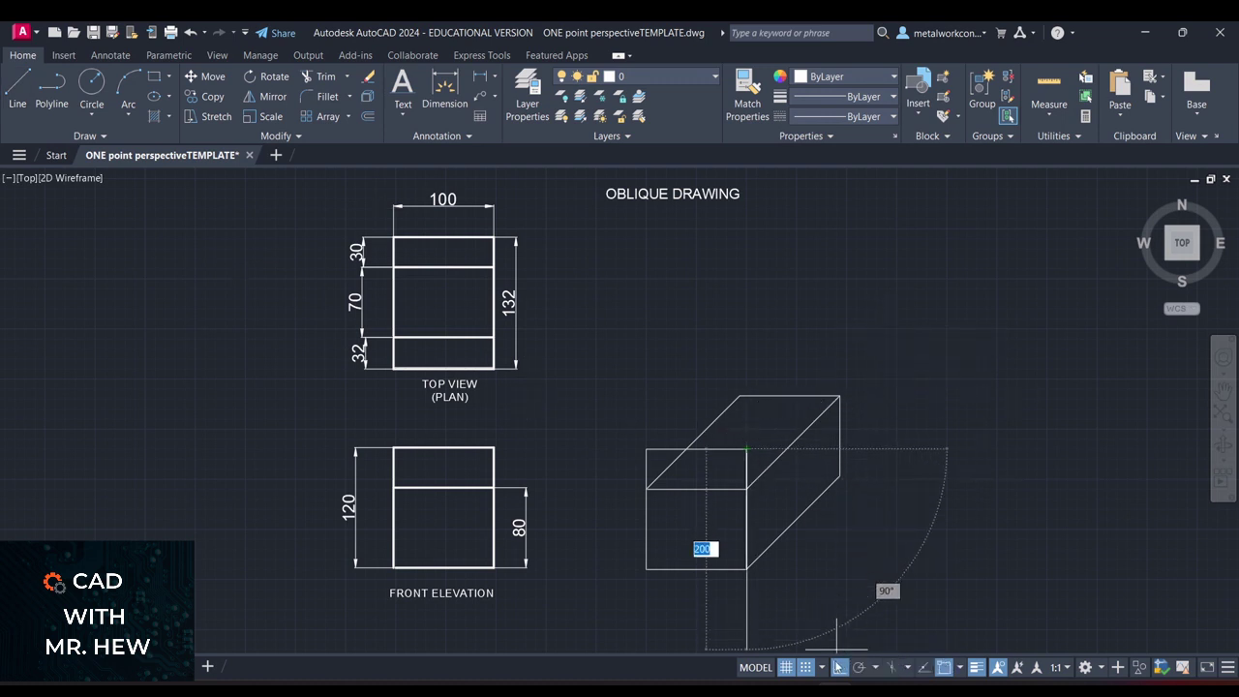
pyautogui.press('F8')
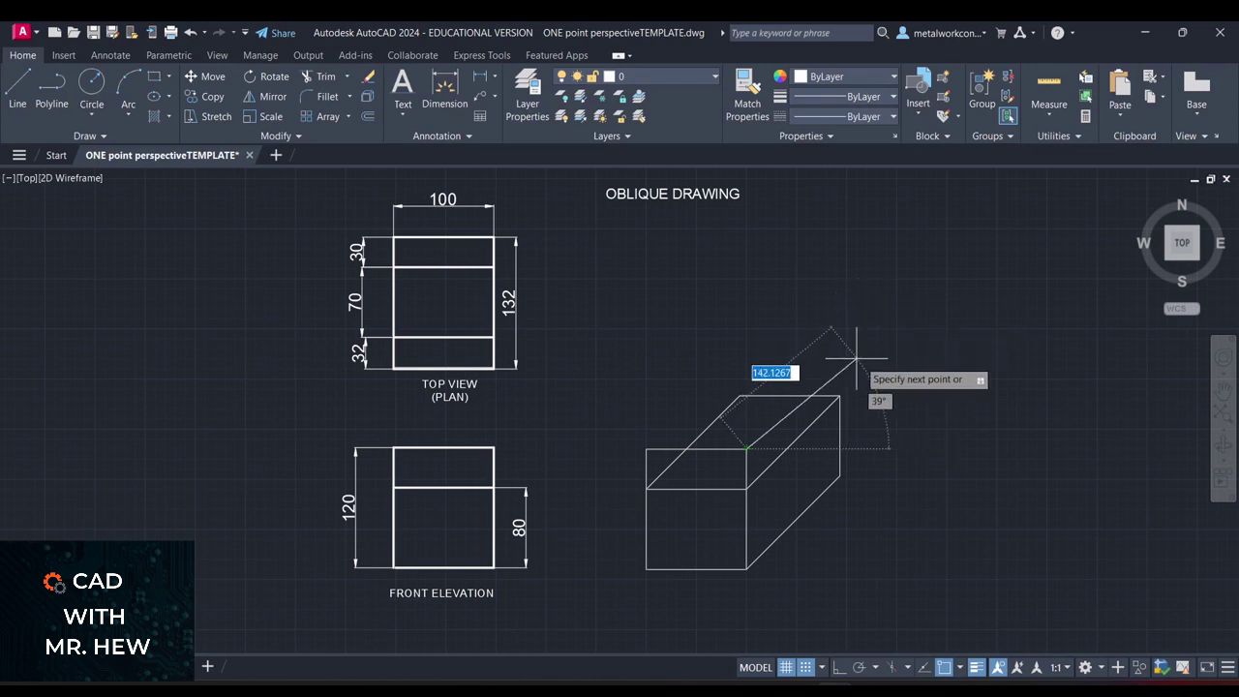
pyautogui.write('13')
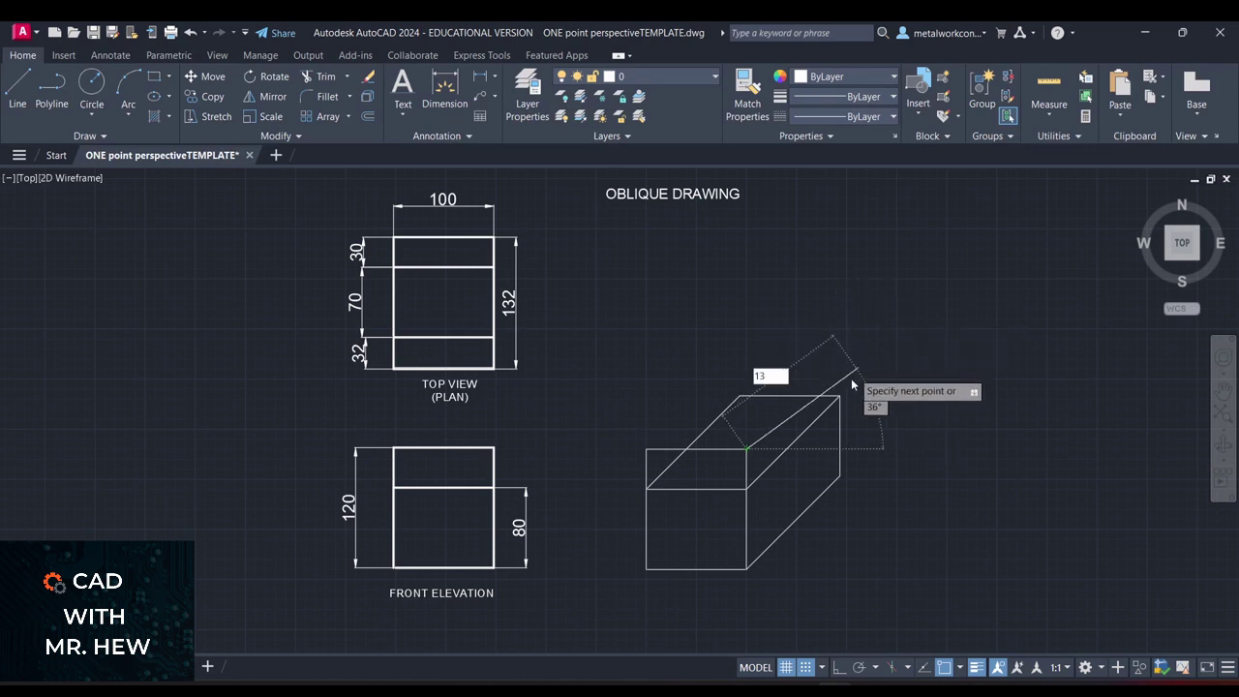
pyautogui.write('3')
pyautogui.press('Tab')
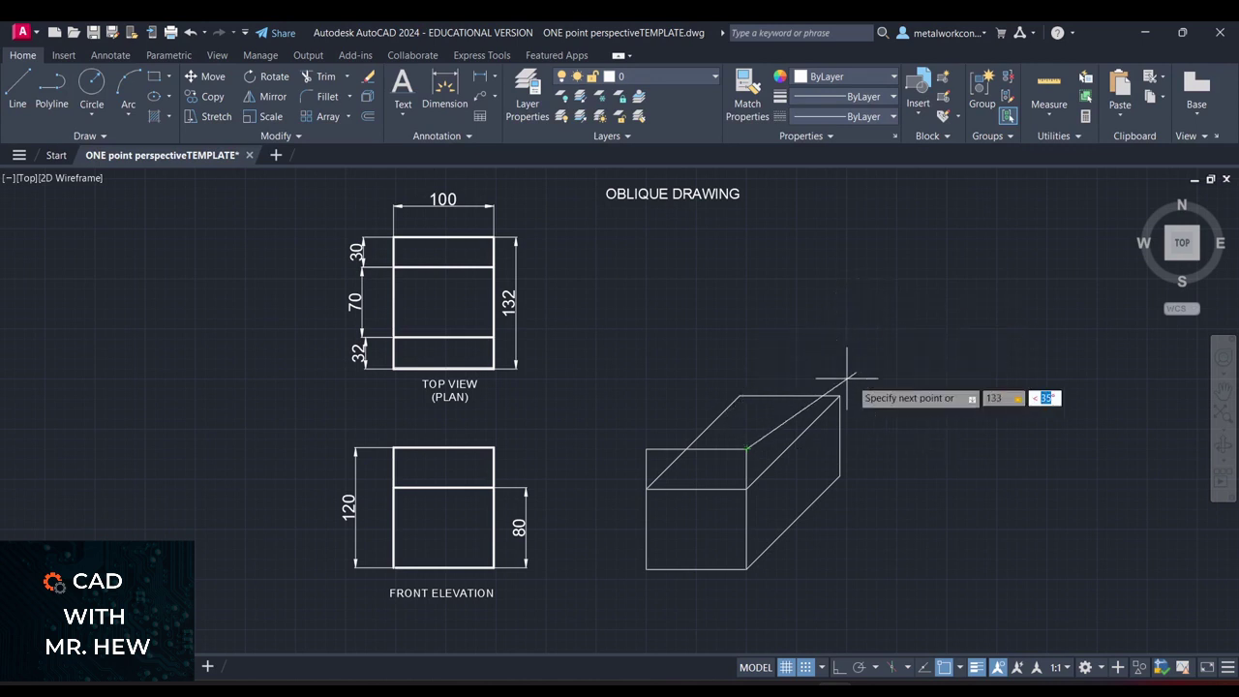
pyautogui.write('35')
pyautogui.press('Return')
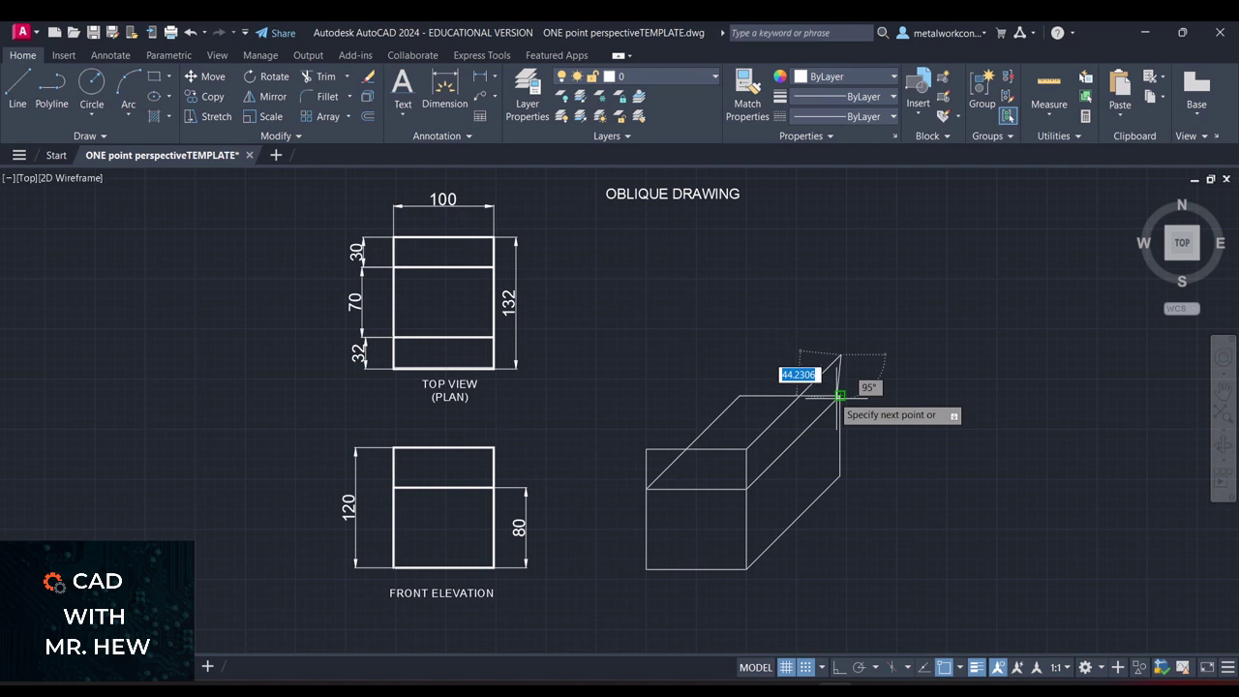
# - With Ortho on, draw a vertical line 40 down from the upper receding line's far end
pyautogui.click(840, 668)
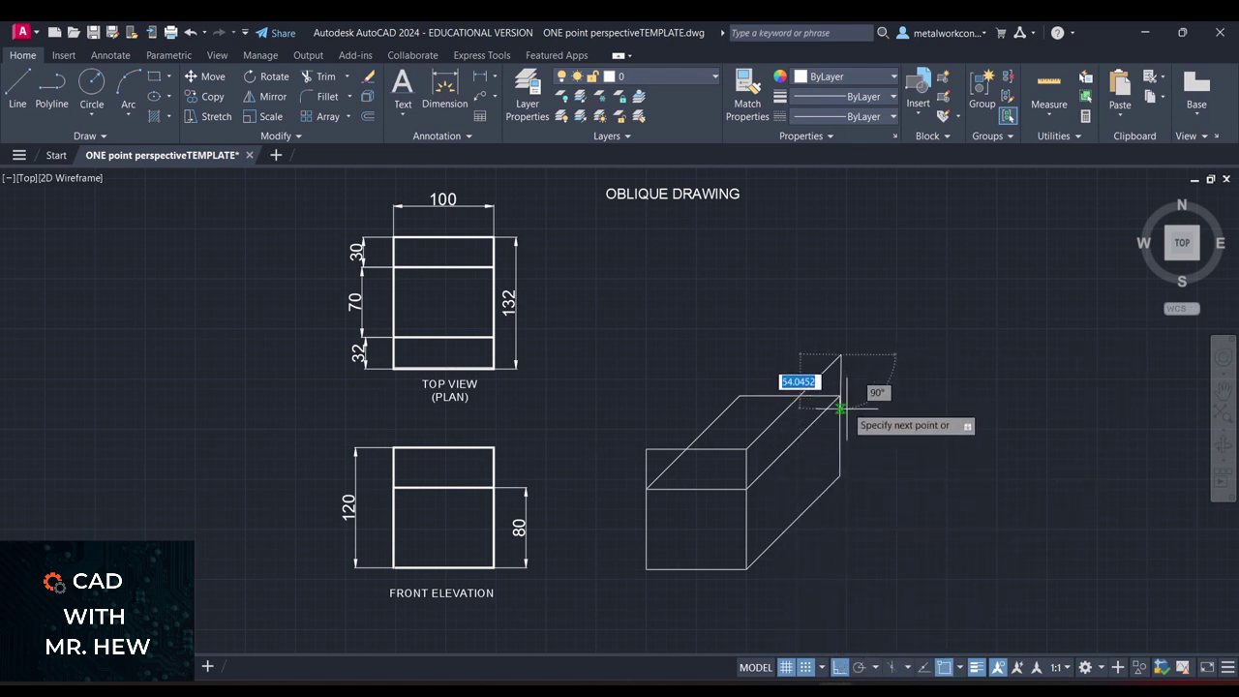
pyautogui.write('40')
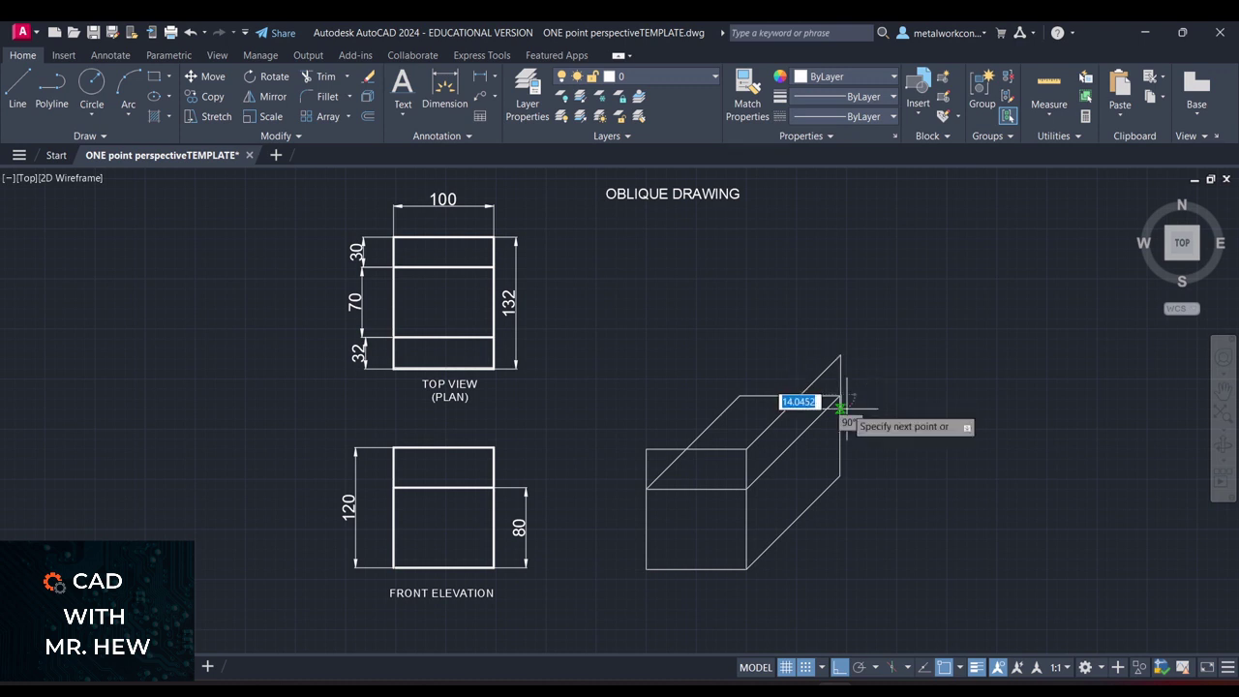
pyautogui.press('Return')
pyautogui.press('Escape')
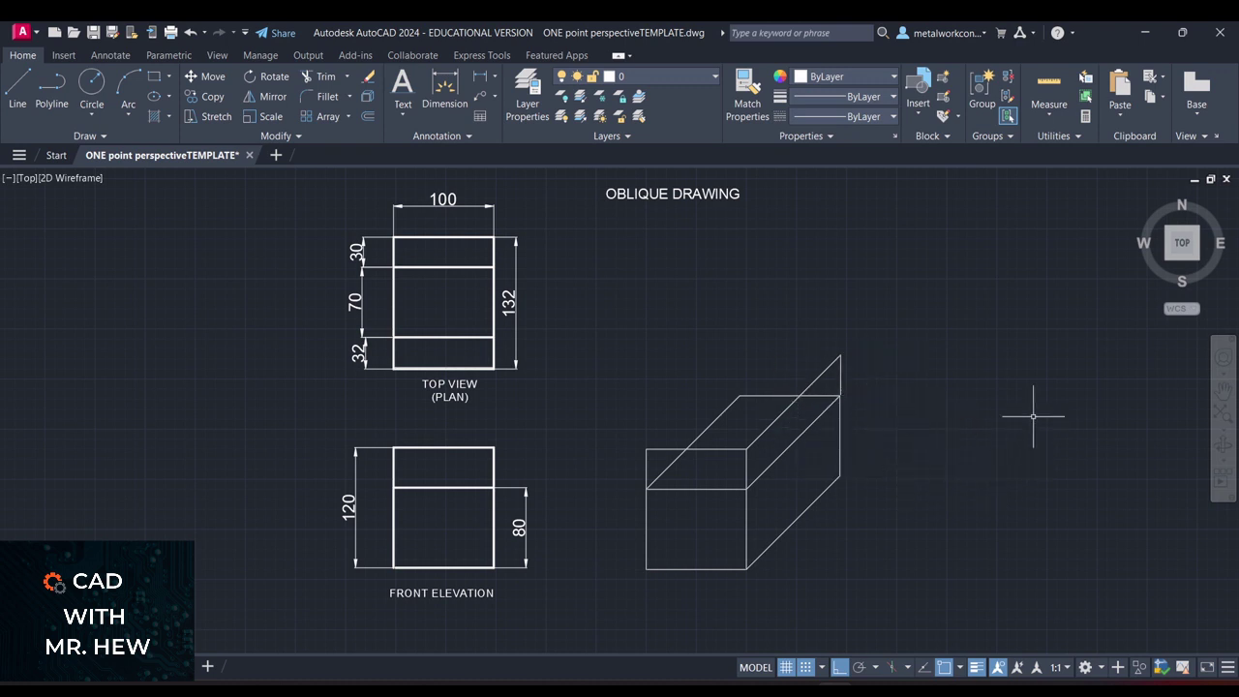
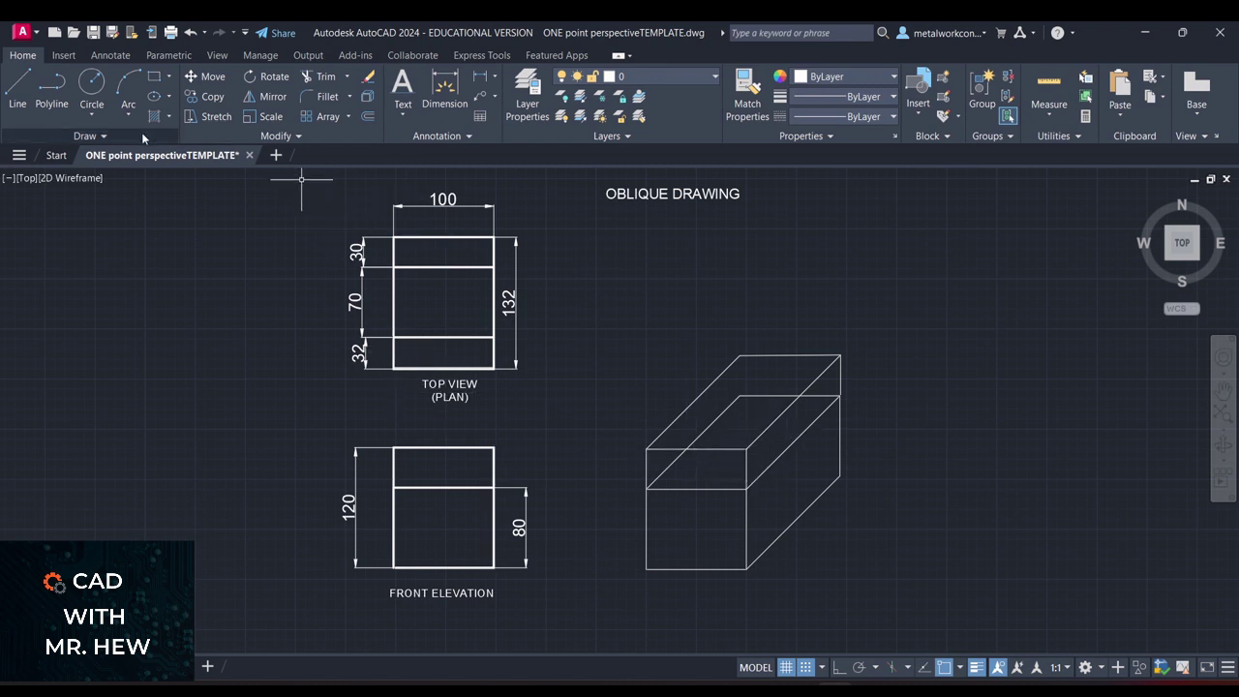
# - Draw a line 32 long at 45° along the upper-right receding edge, starting at the upper rectangle's front right corner
pyautogui.click(17, 87)
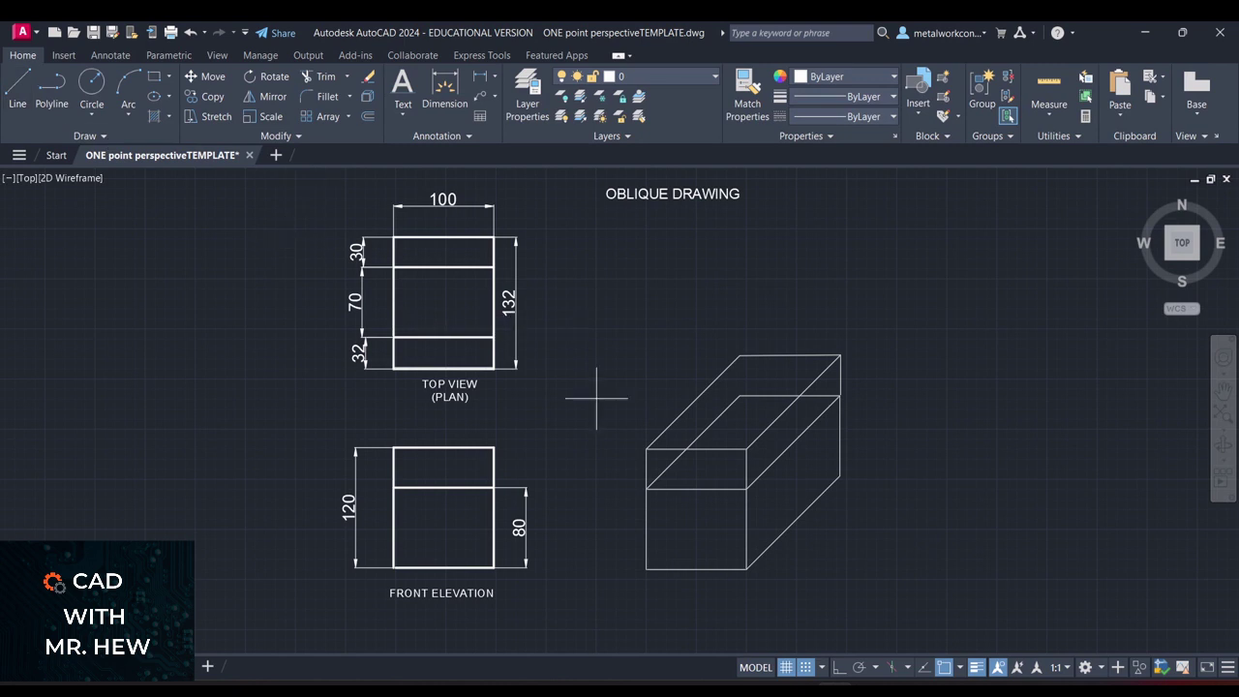
pyautogui.click(746, 448)
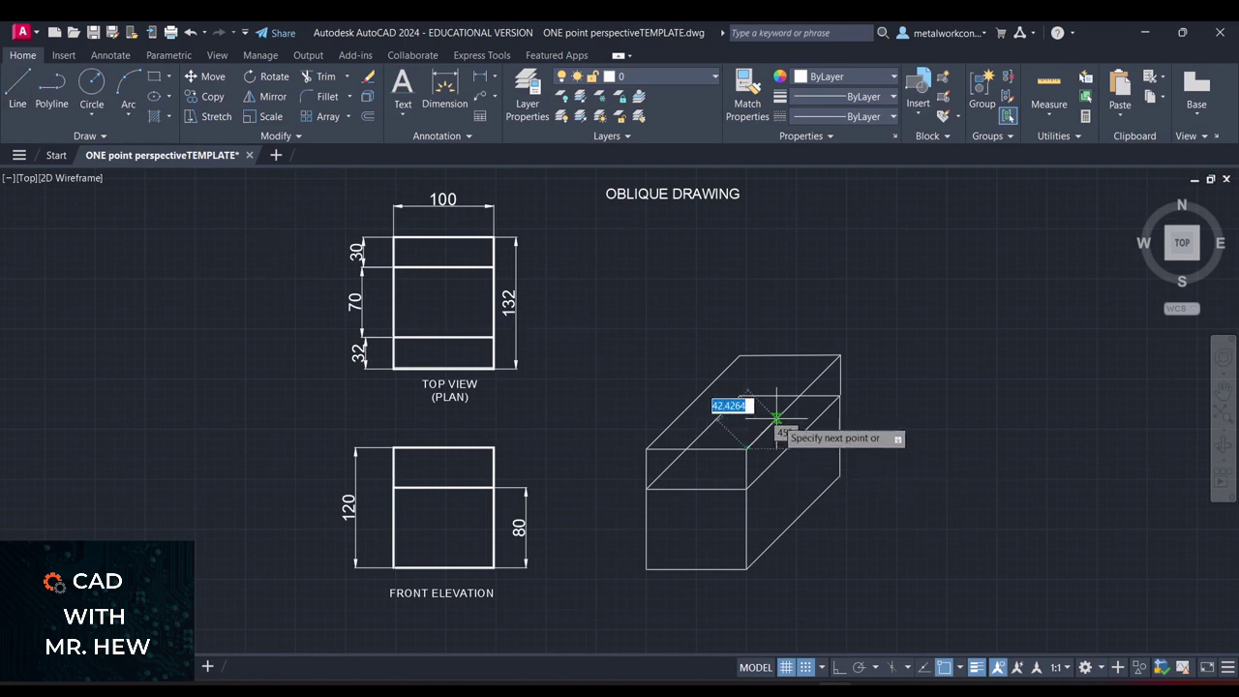
pyautogui.write('32')
pyautogui.press('Tab')
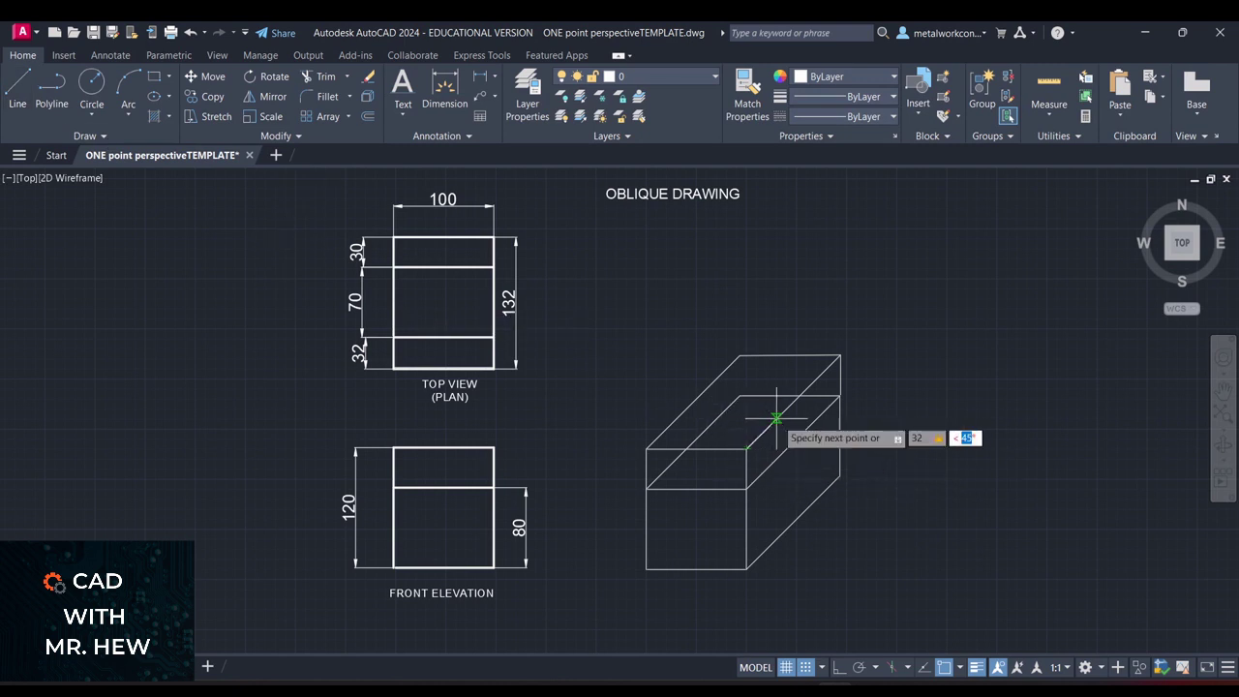
pyautogui.press('Return')
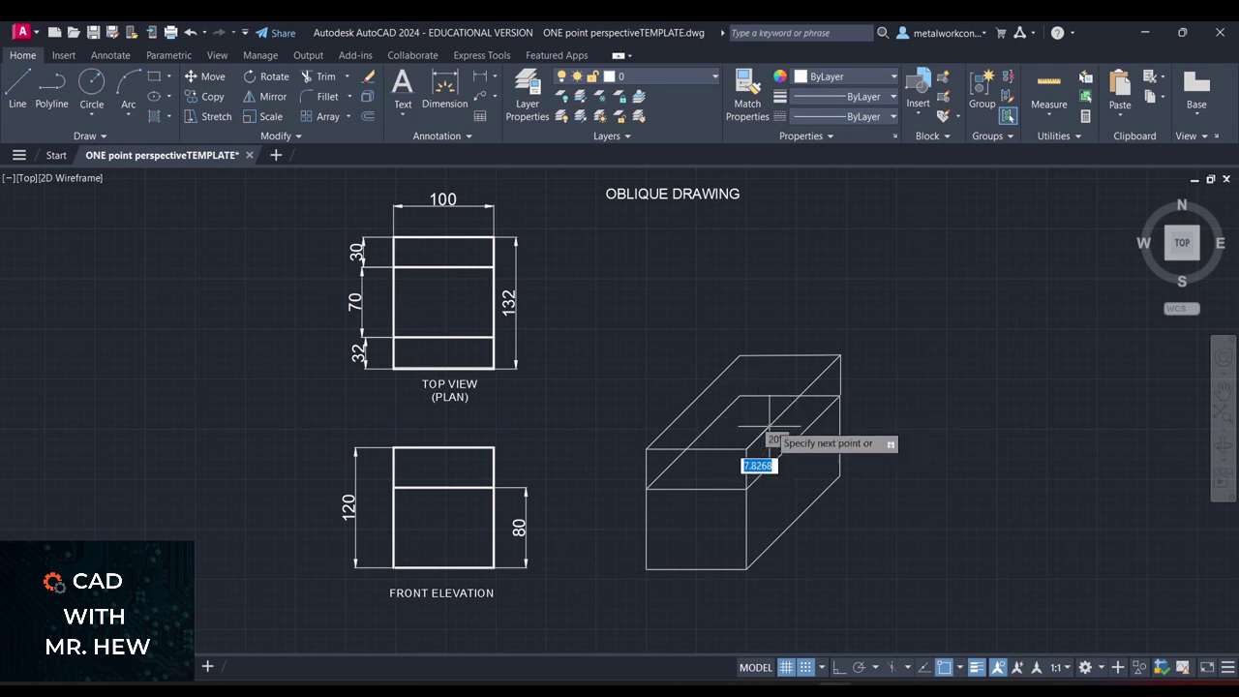
# - Try to draw the step's cross line from the 32 line's end to the upper-left receding edge, and undo it
pyautogui.click(666, 427)
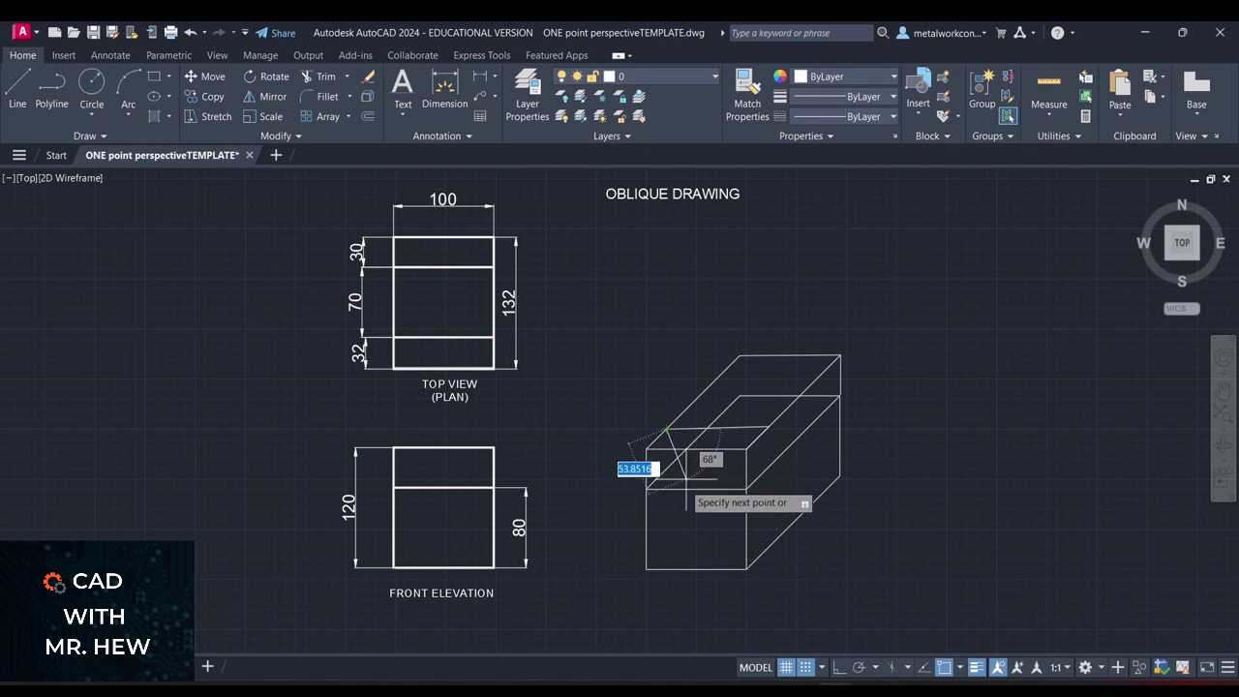
pyautogui.press('Escape')
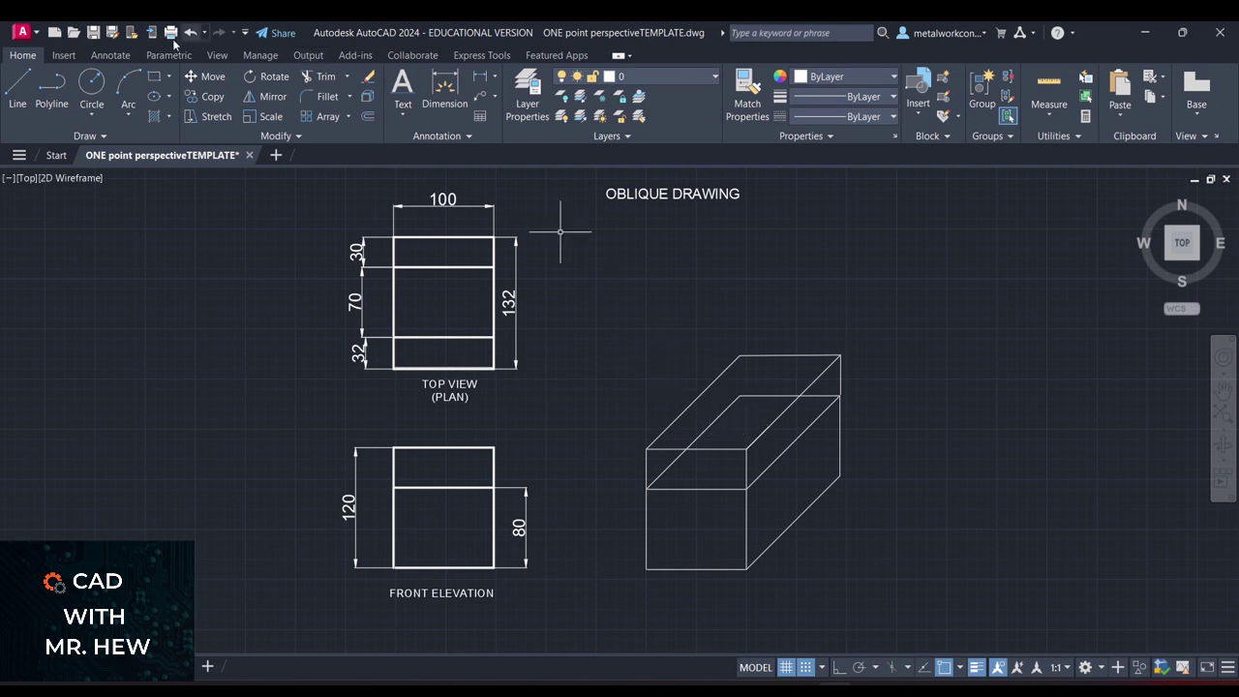
pyautogui.click(17, 85)
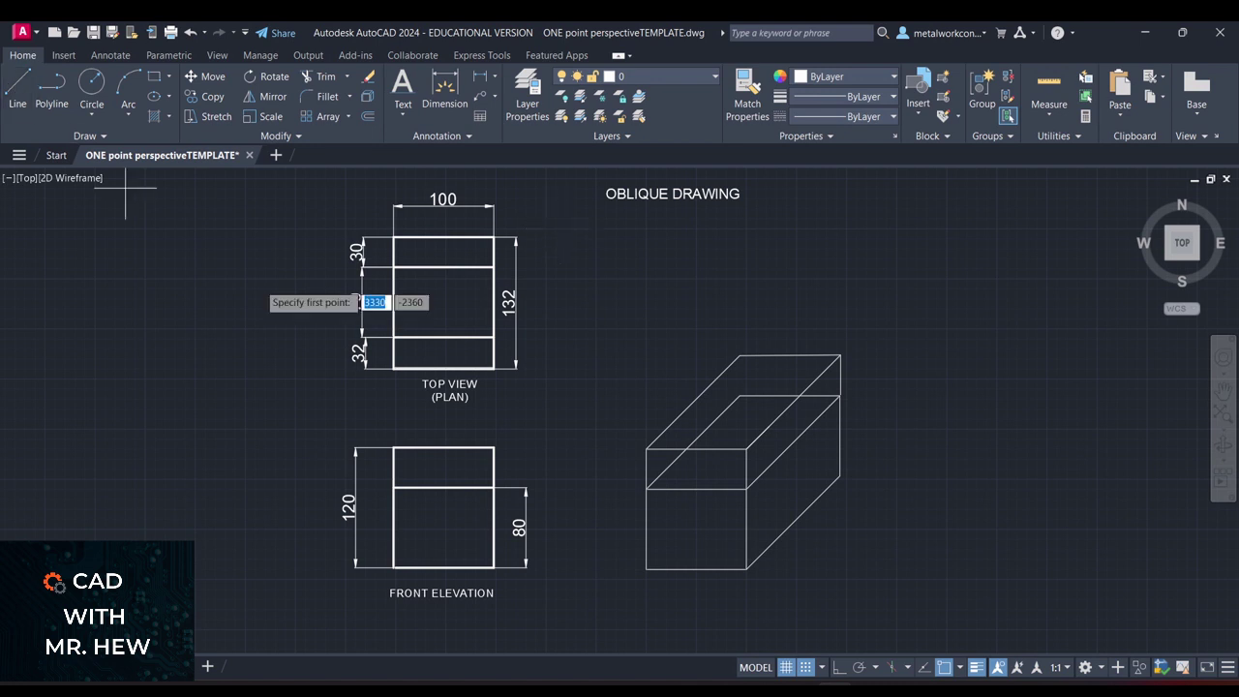
pyautogui.click(841, 667)
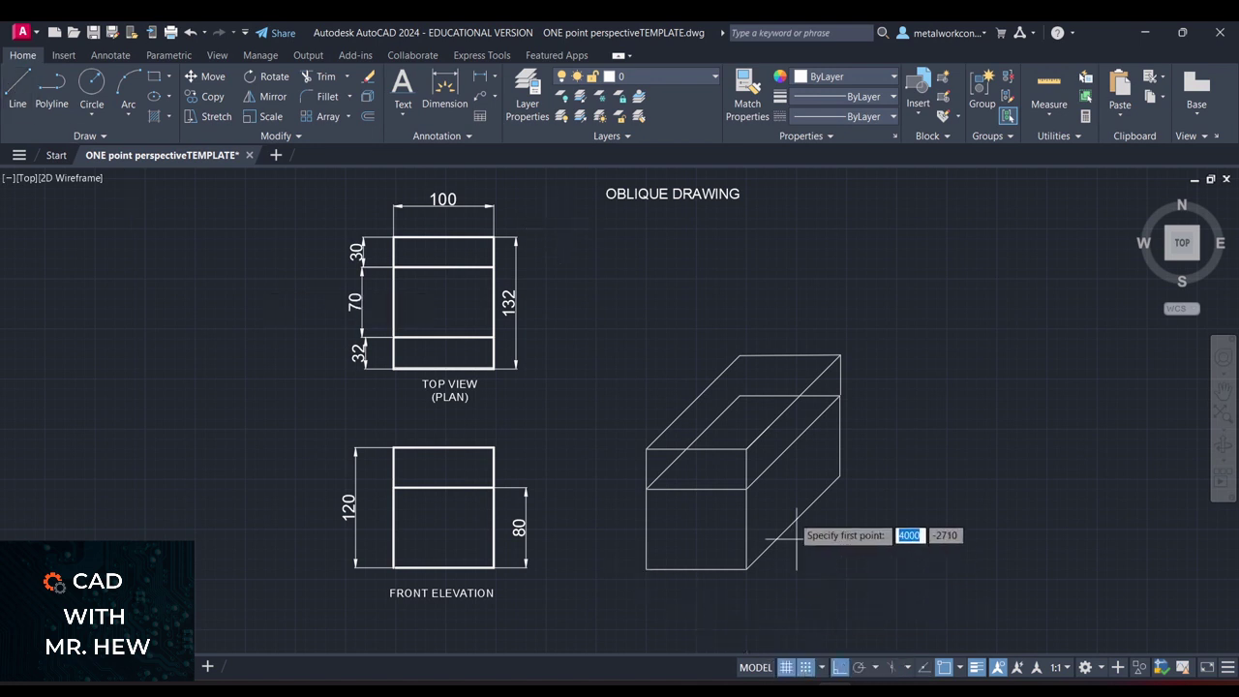
pyautogui.click(769, 426)
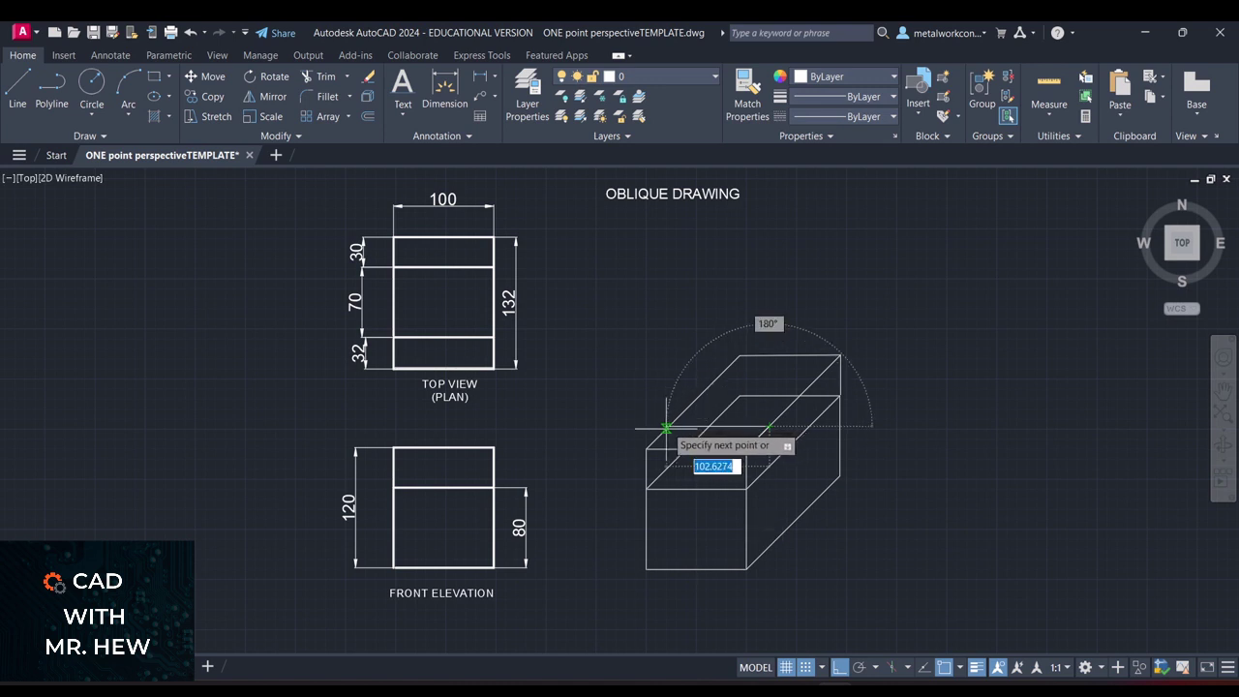
pyautogui.click(666, 426)
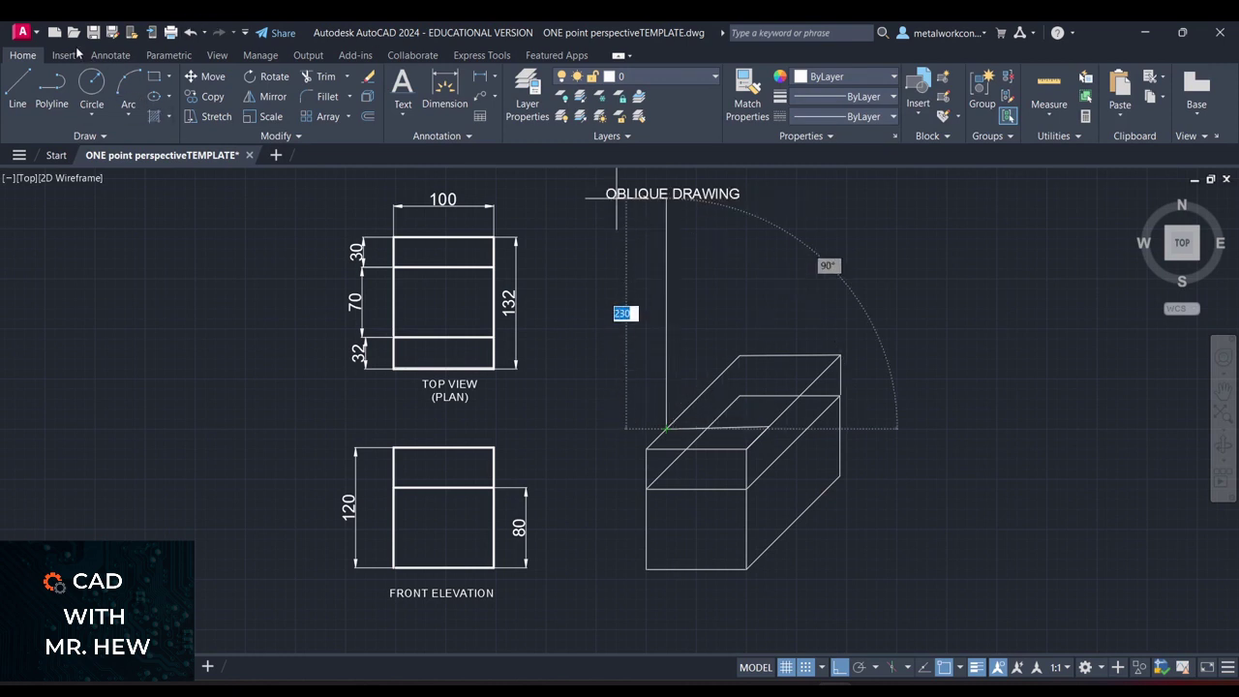
pyautogui.click(193, 33)
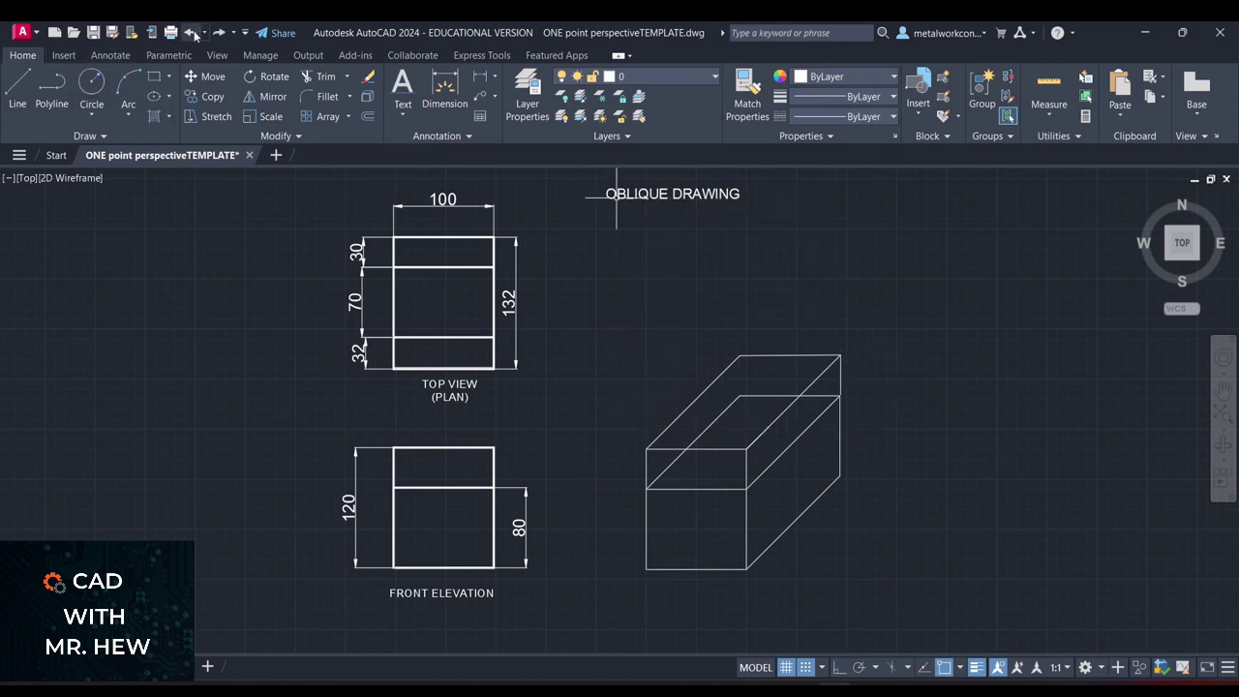
# - Draw a line from the 32 line's end across and beyond the upper-left receding edge, and trim its overhang at that edge
pyautogui.click(18, 92)
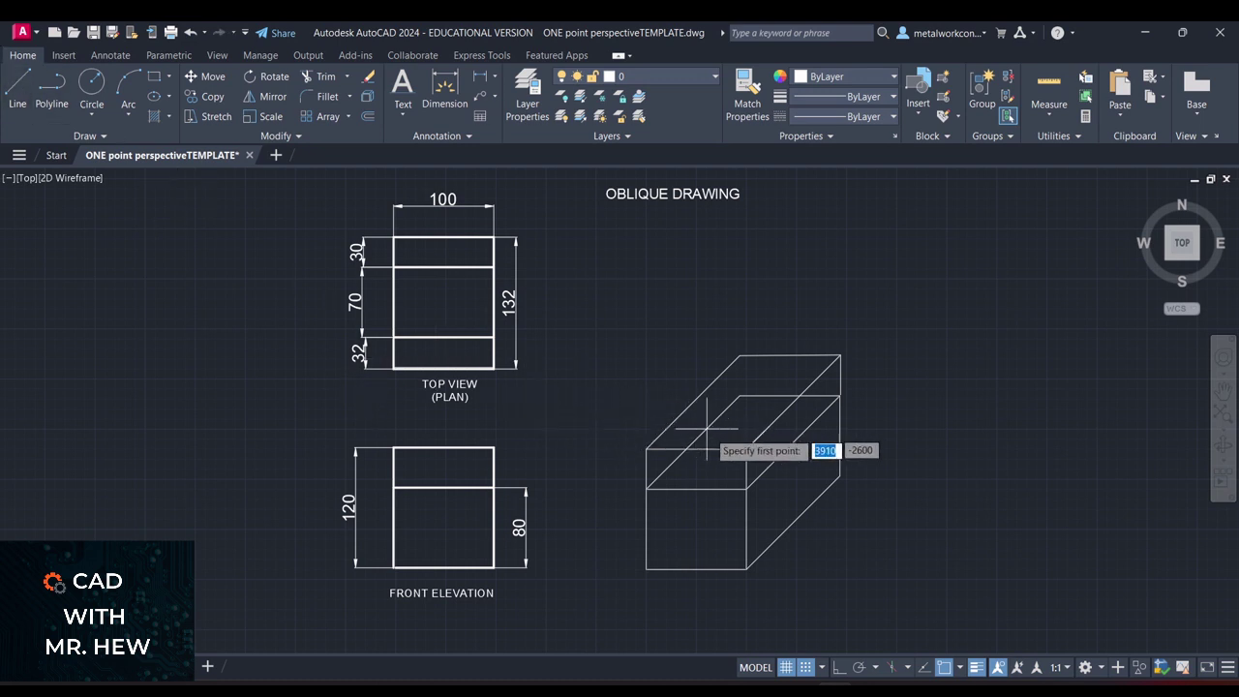
pyautogui.click(765, 429)
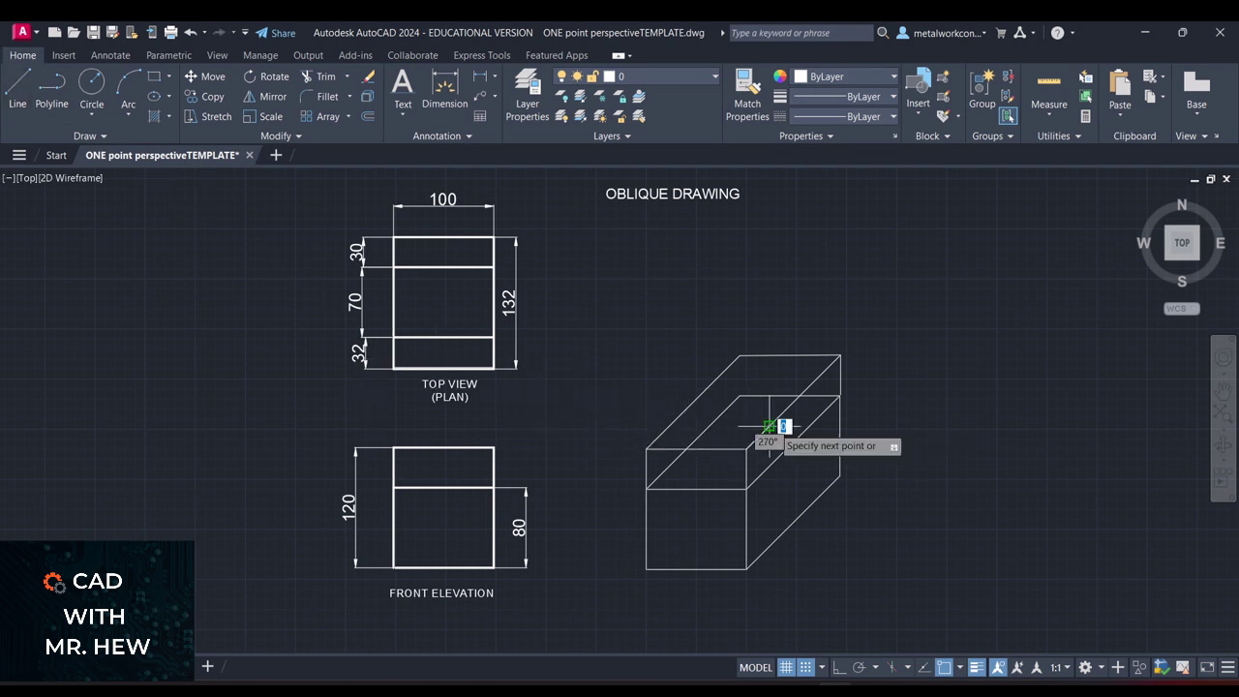
pyautogui.click(606, 428)
pyautogui.press('Escape')
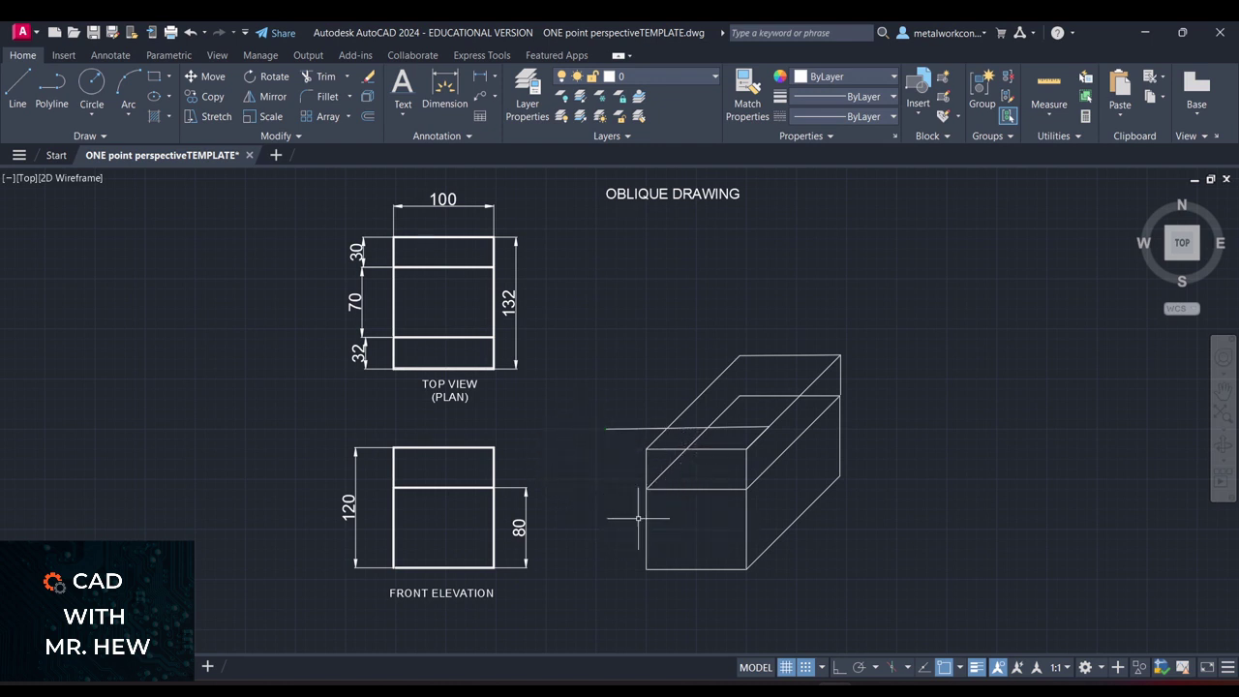
pyautogui.click(320, 76)
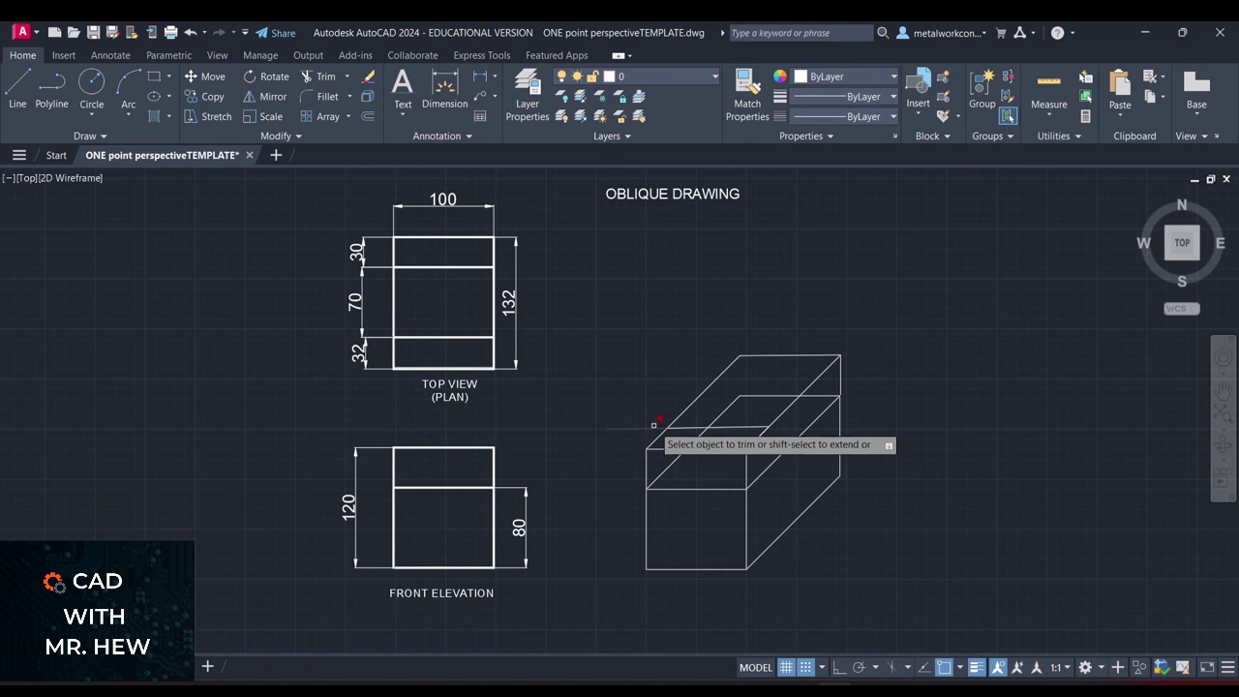
pyautogui.click(649, 428)
pyautogui.press('Escape')
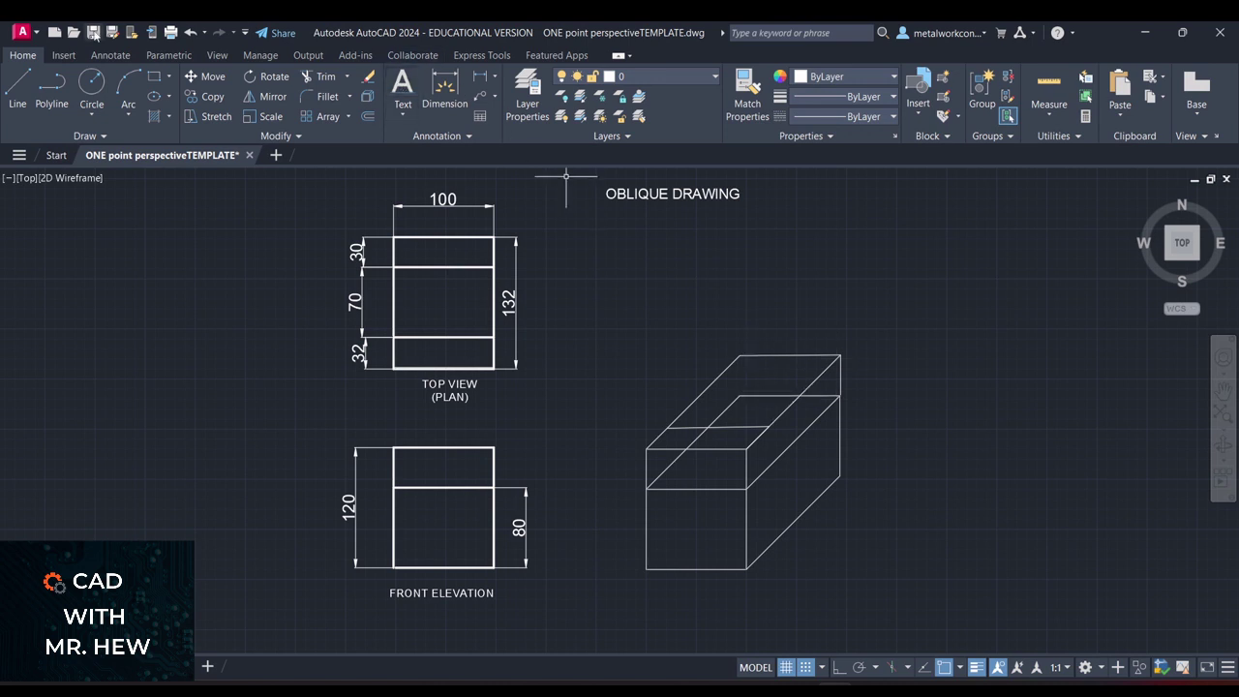
# - Try to draw a line 30 long at 135° from the top face's back right corner, and undo it
pyautogui.click(24, 87)
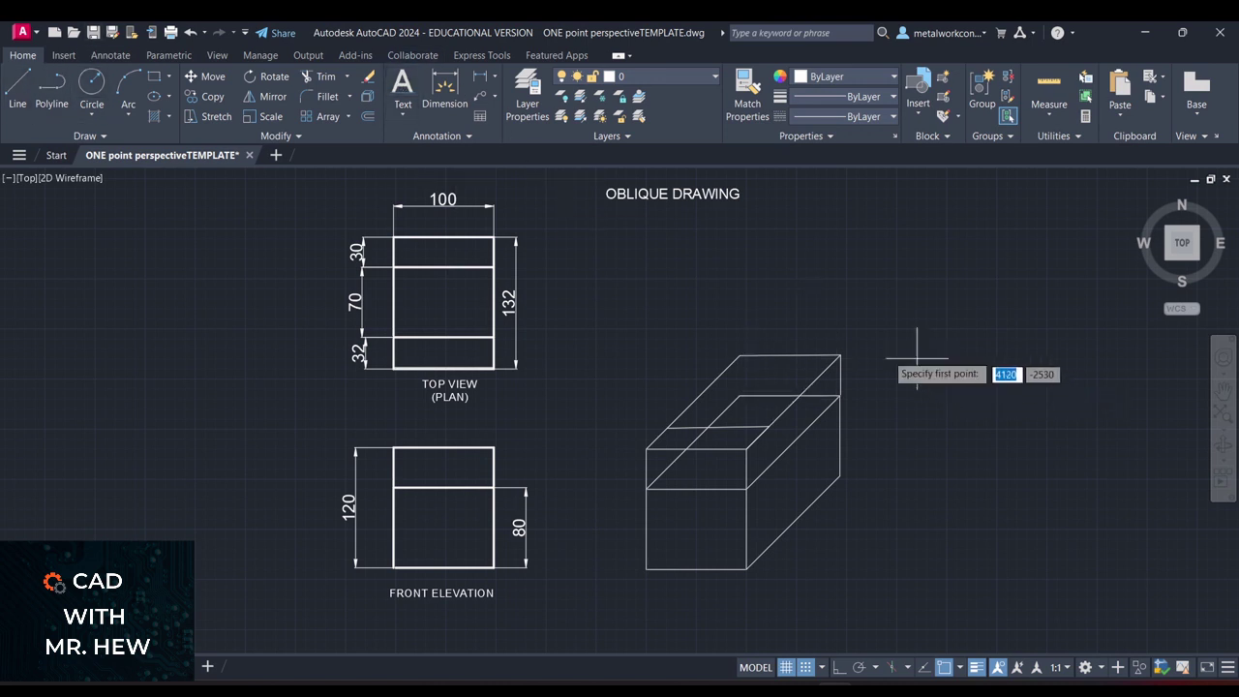
pyautogui.click(838, 355)
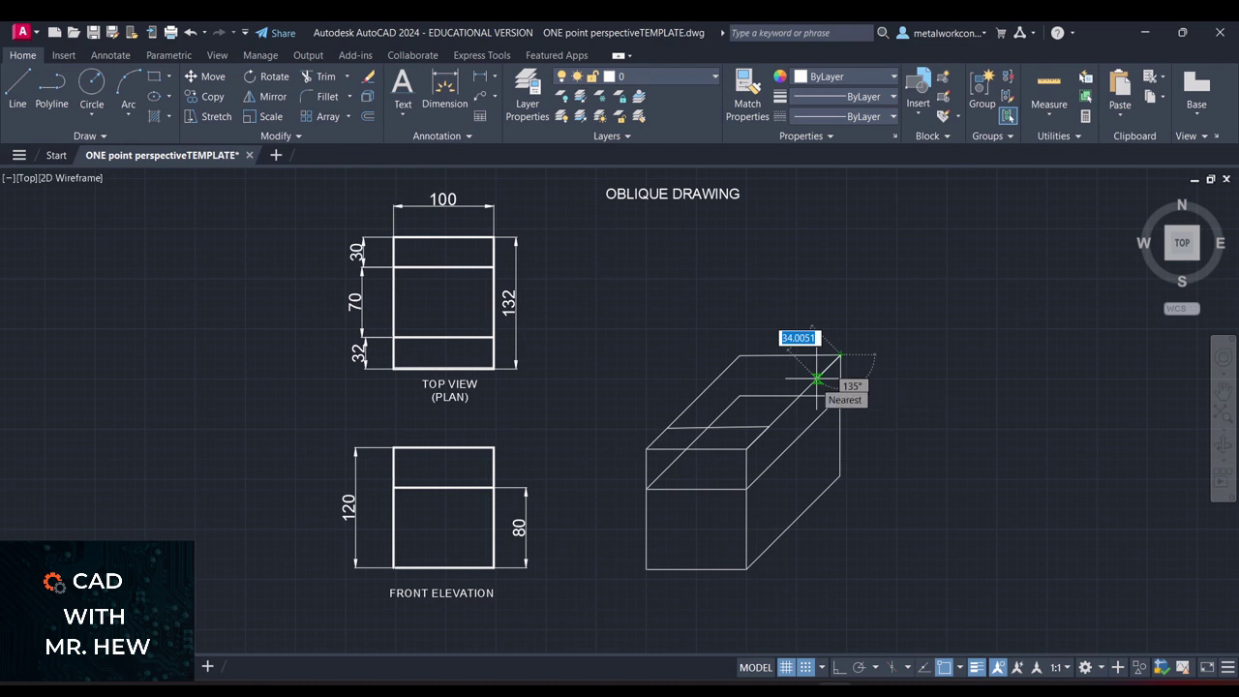
pyautogui.write('30')
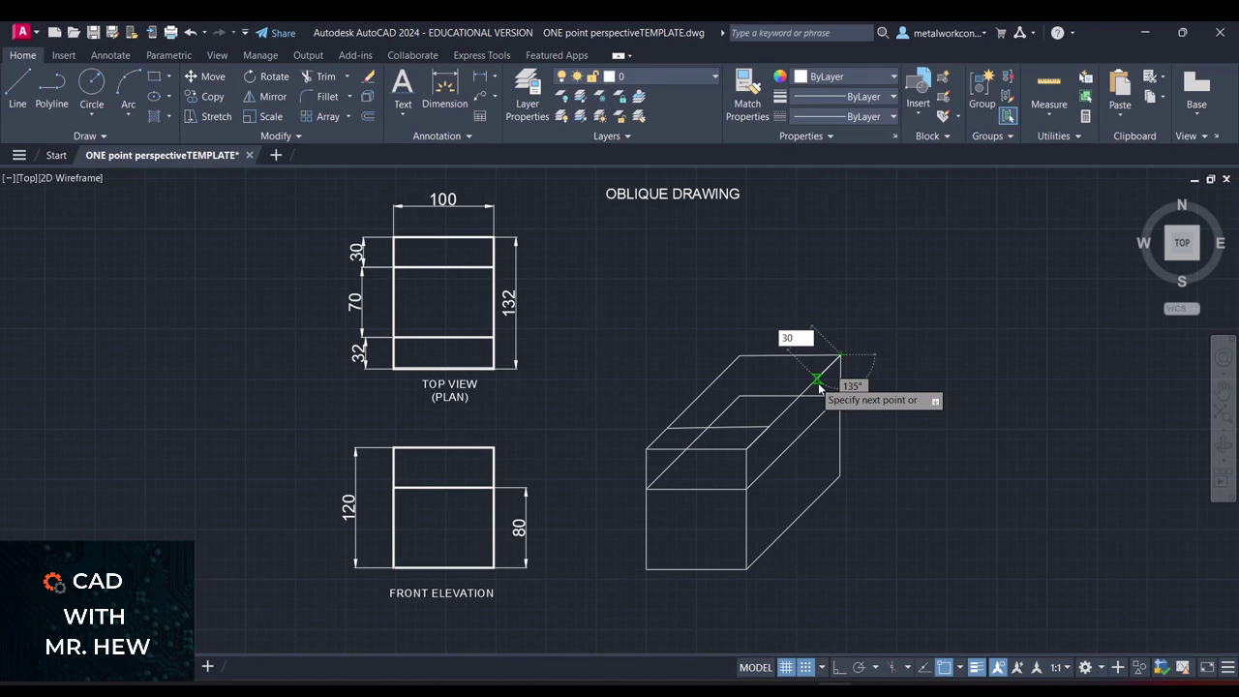
pyautogui.press('Tab')
pyautogui.write('1')
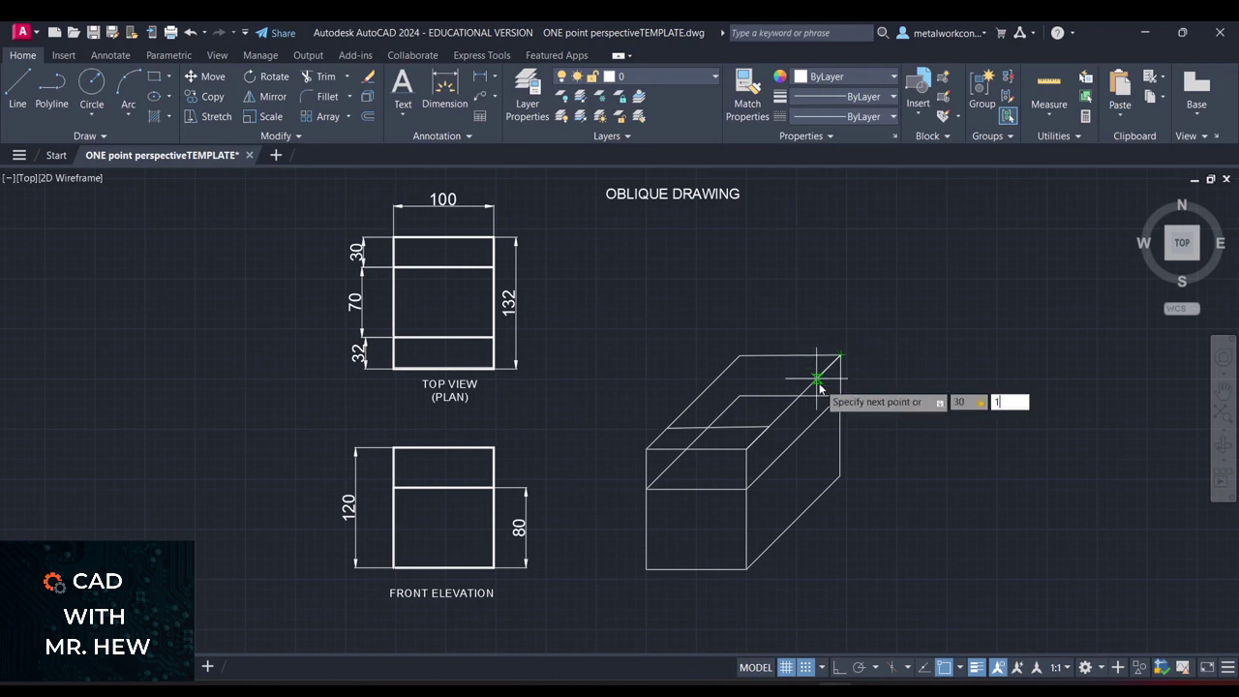
pyautogui.press('Return')
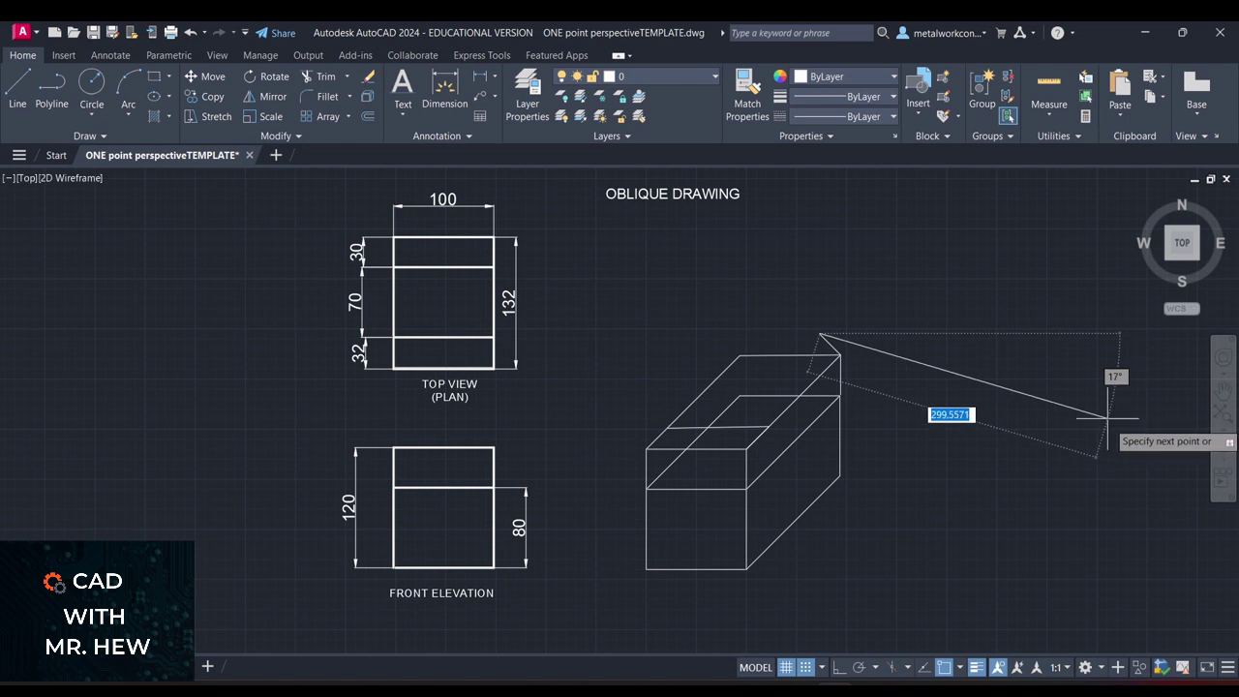
pyautogui.press('Escape')
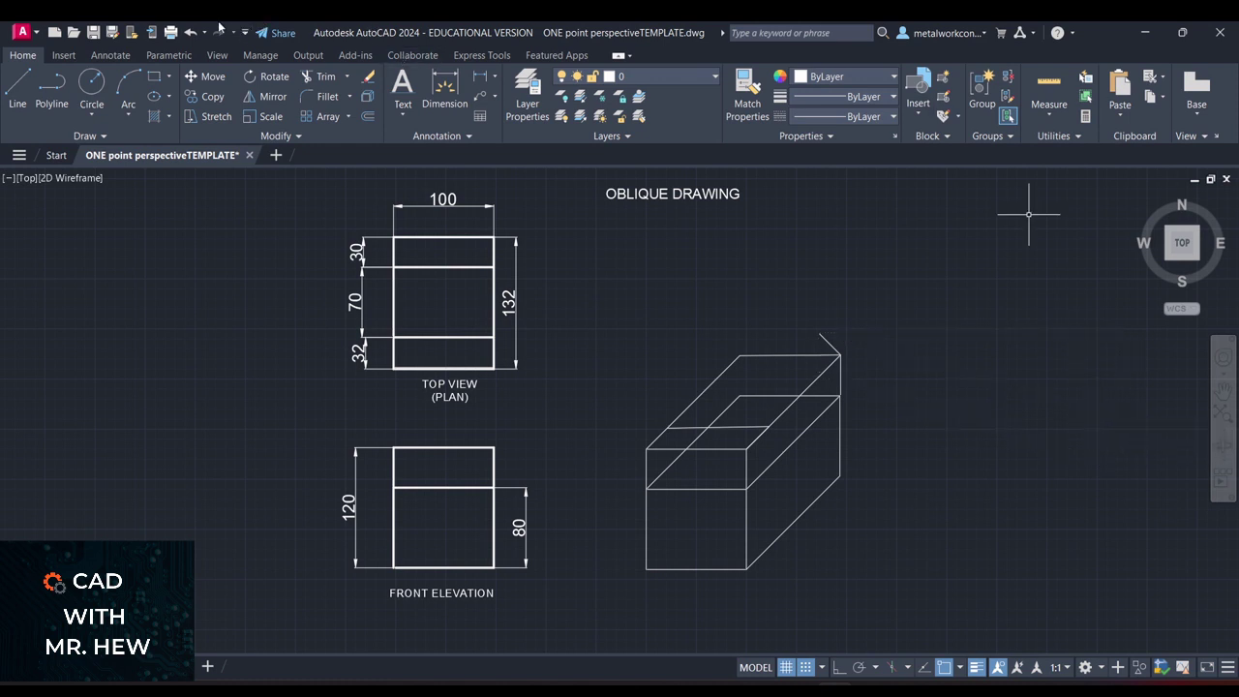
pyautogui.click(190, 34)
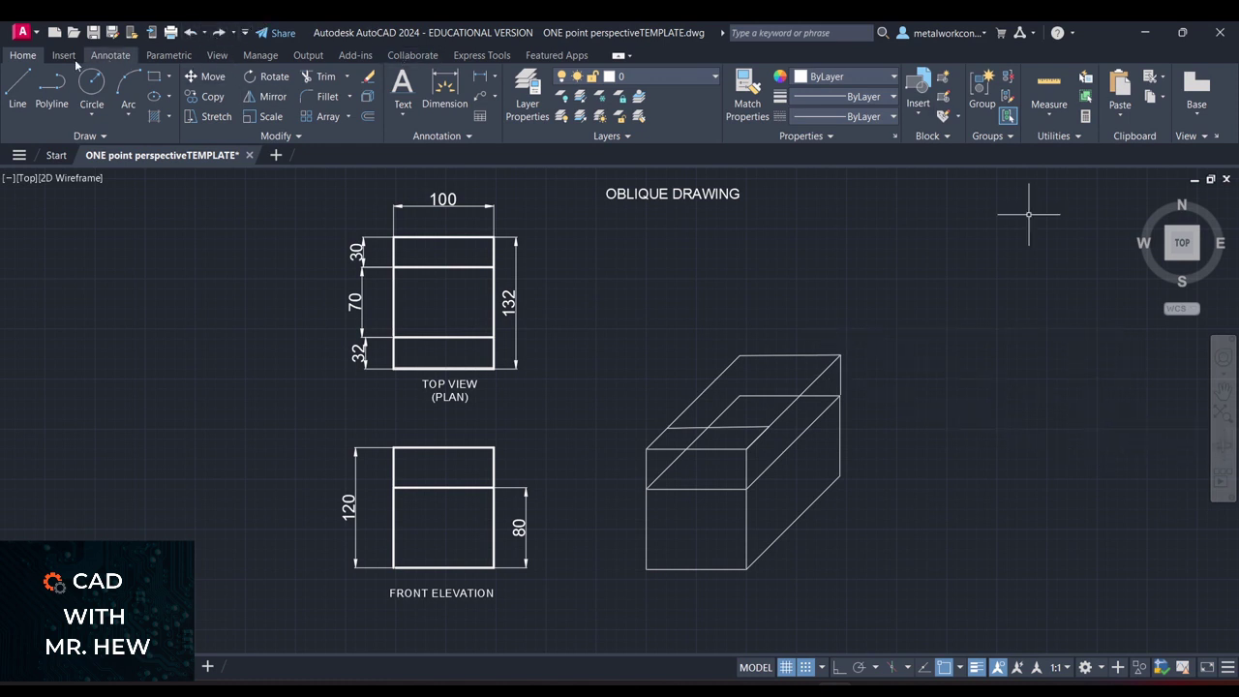
pyautogui.write('l')
pyautogui.press('Return')
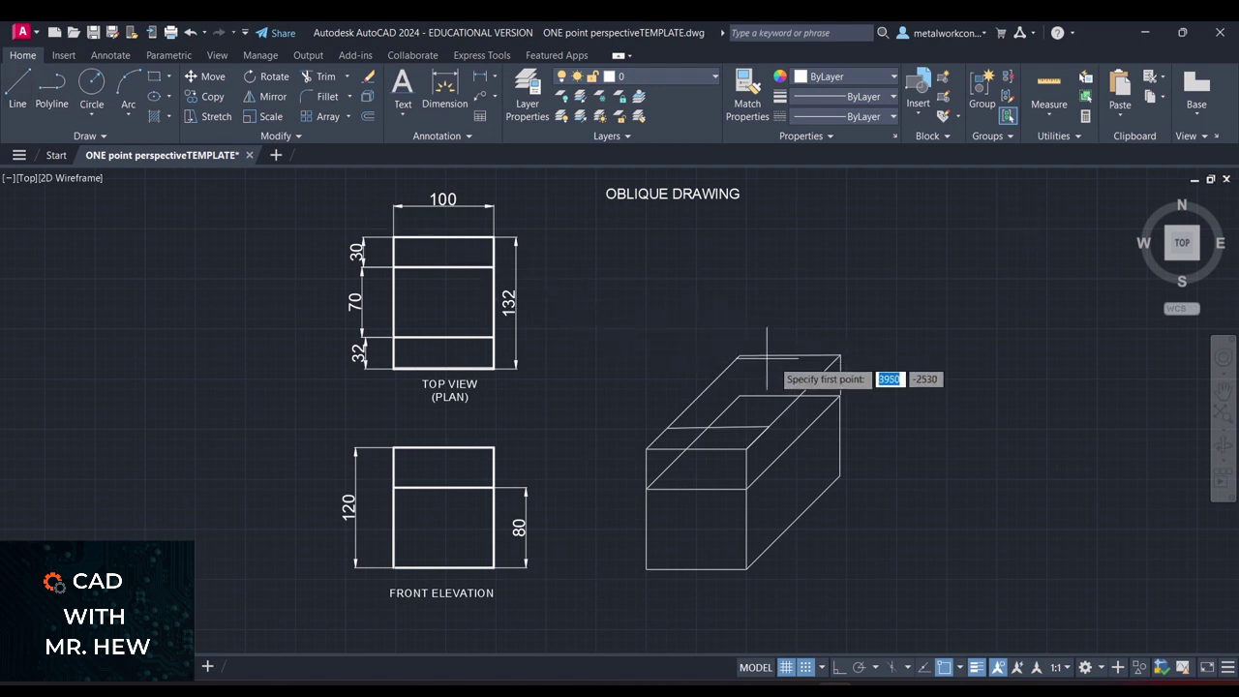
pyautogui.click(841, 356)
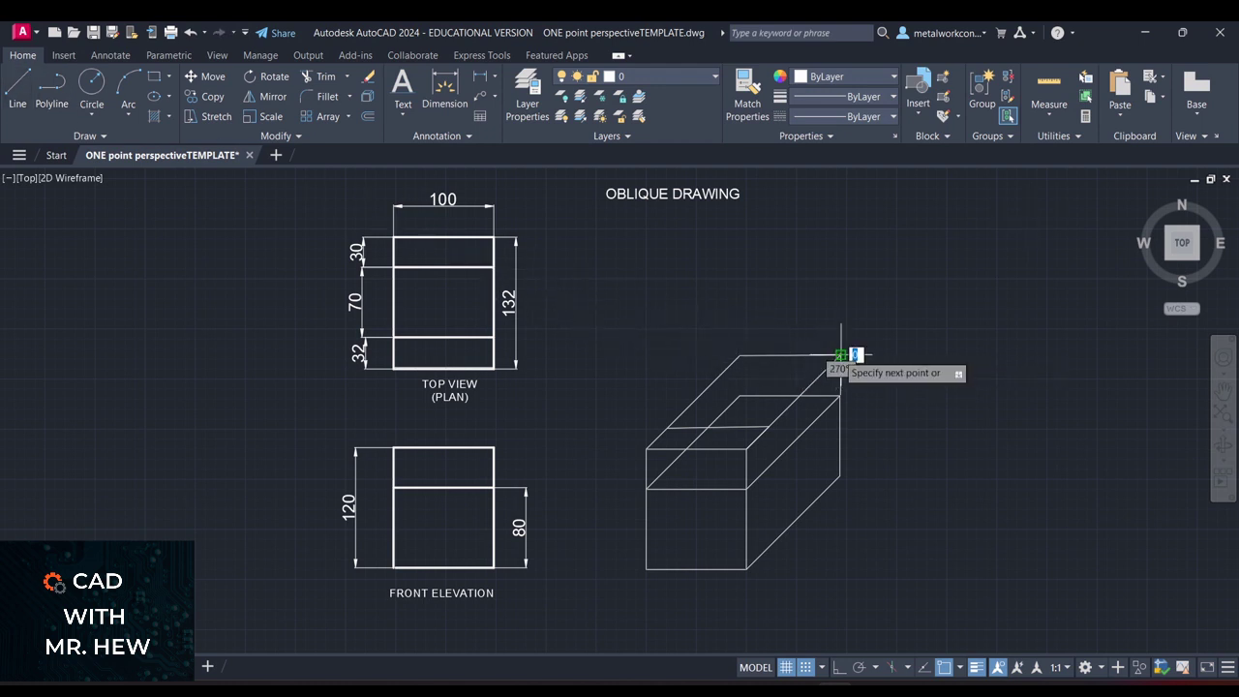
pyautogui.press('Escape')
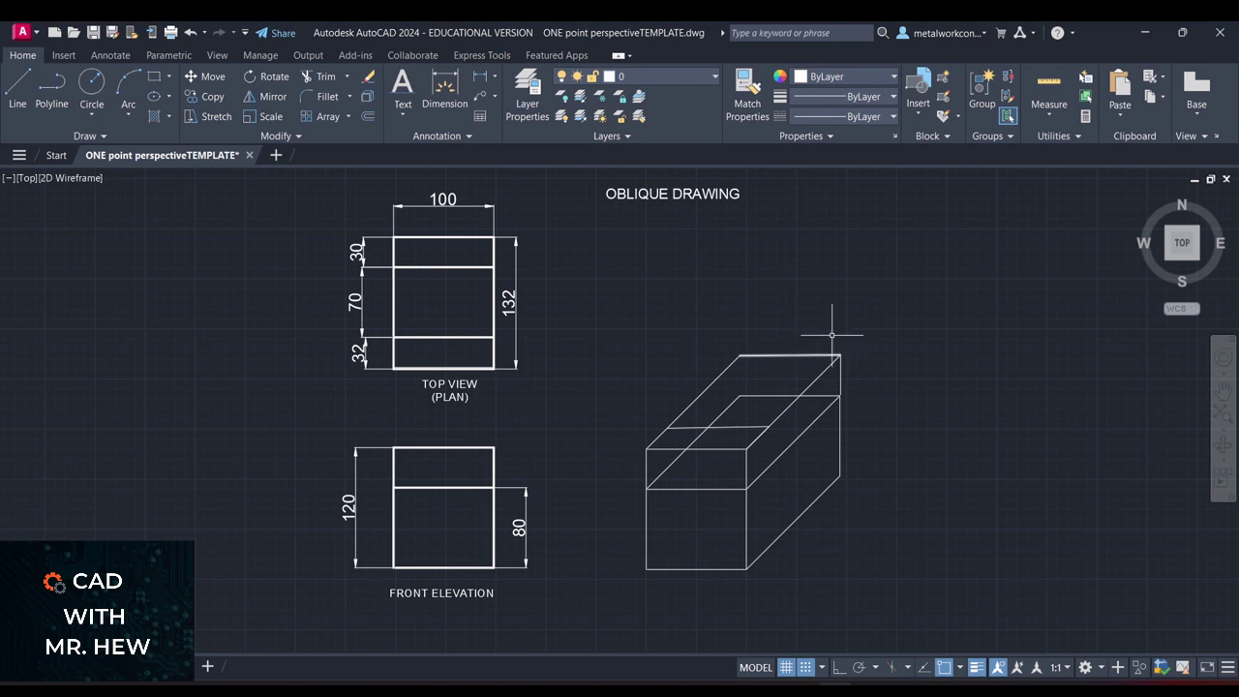
# - Draw a line 70 long up the upper-right receding edge, starting at the end of the 32 line
pyautogui.click(20, 87)
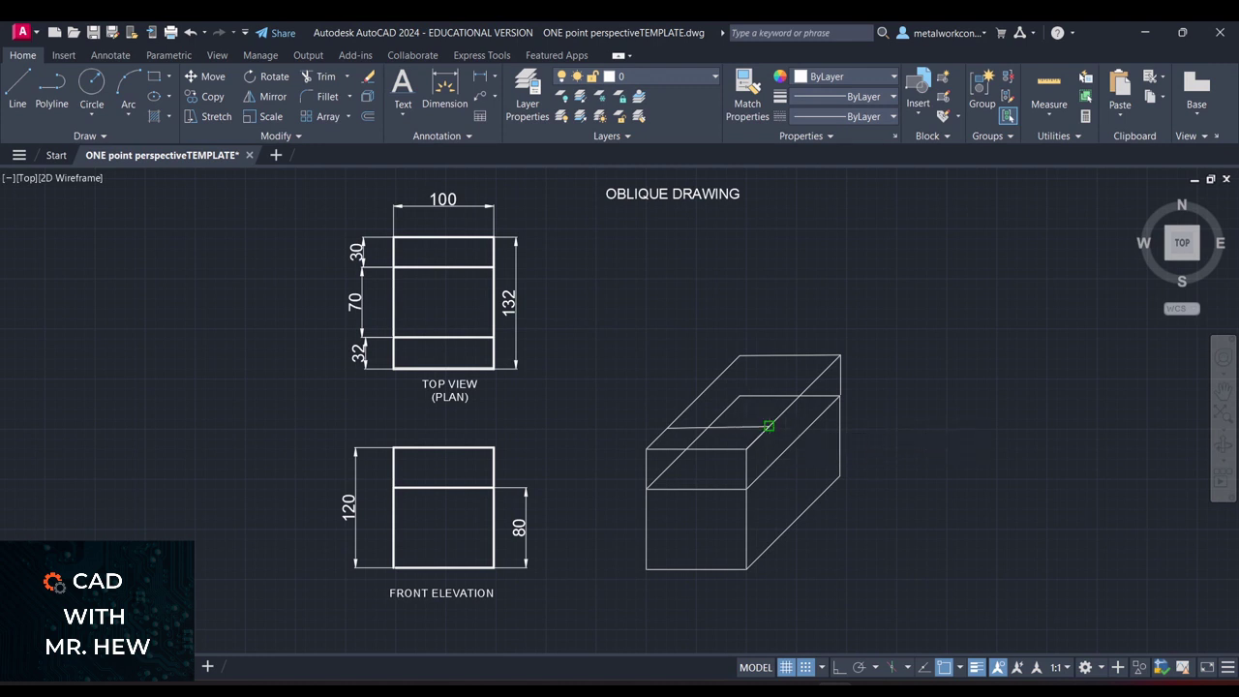
pyautogui.click(768, 427)
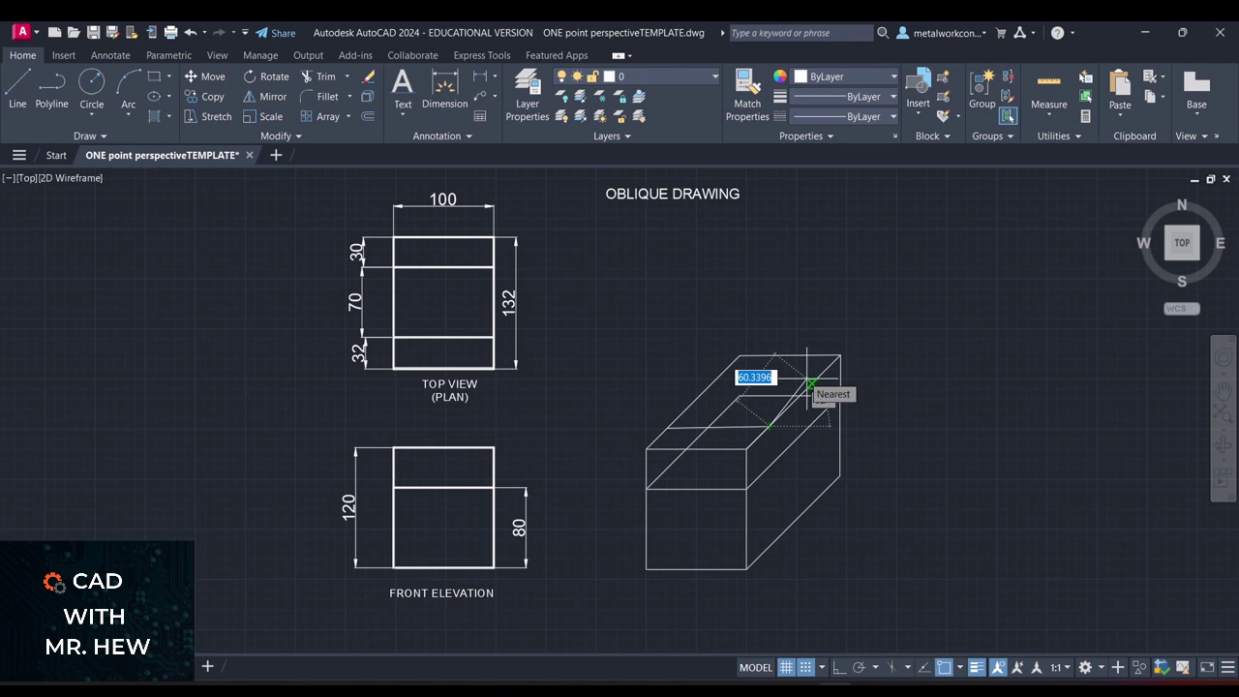
pyautogui.write('70')
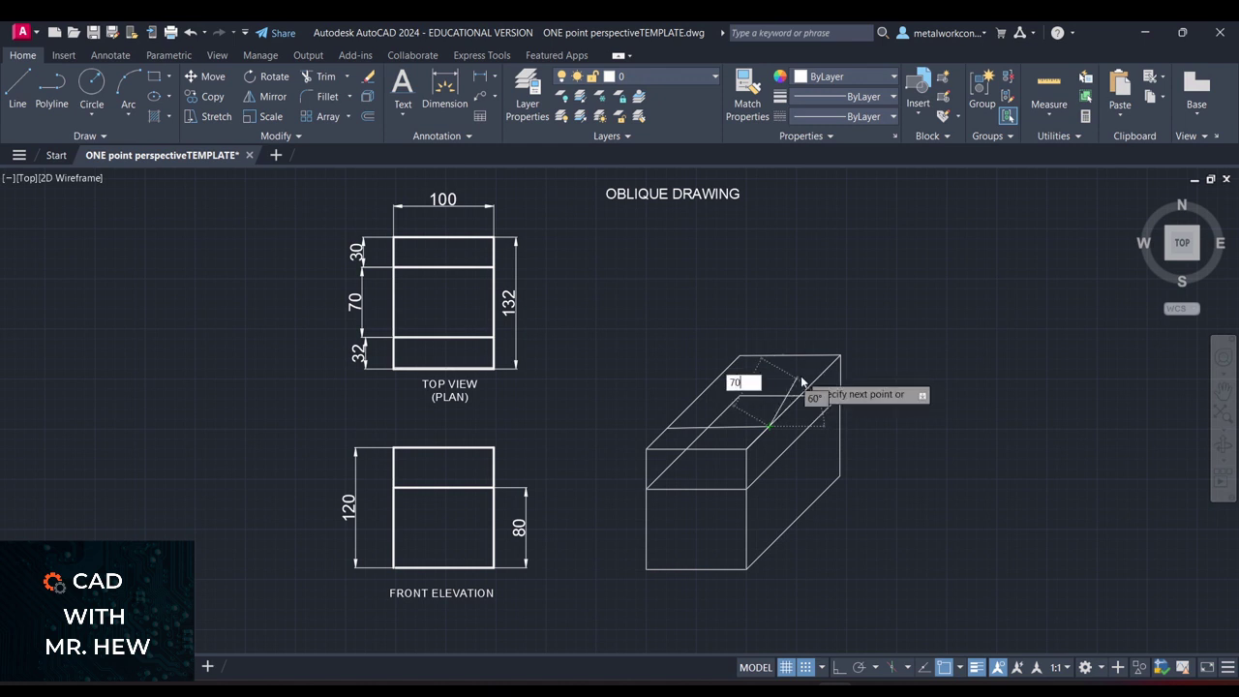
pyautogui.press('Tab')
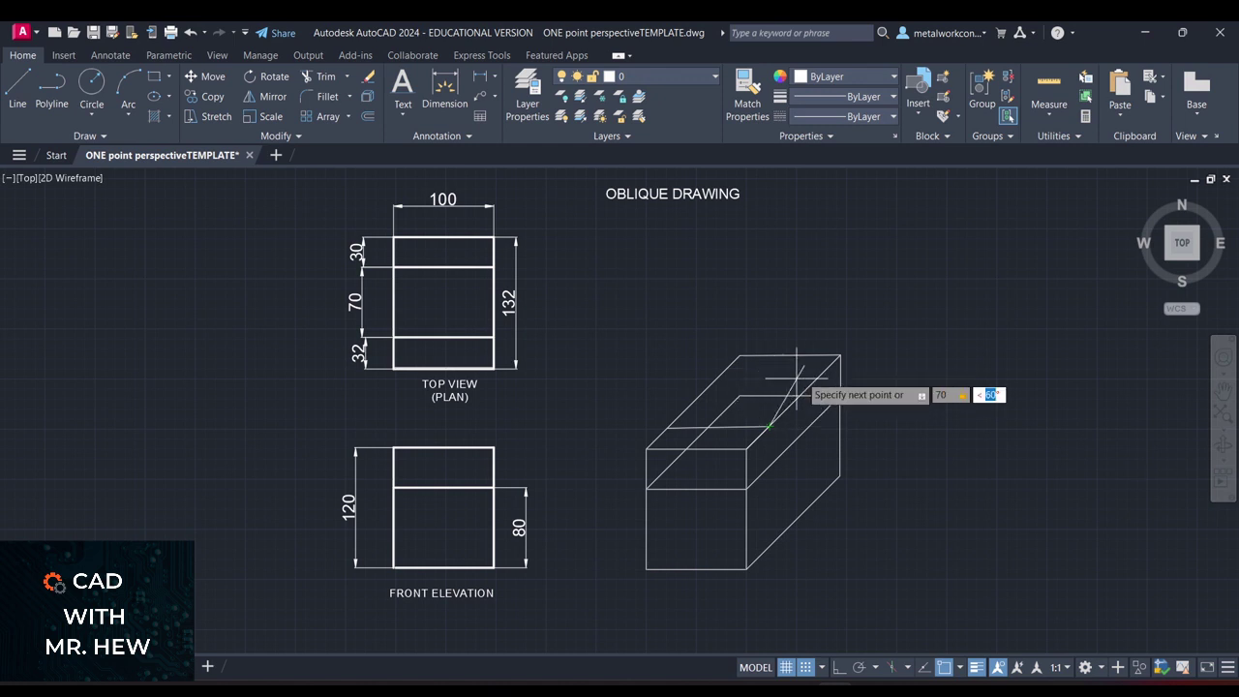
pyautogui.press('Return')
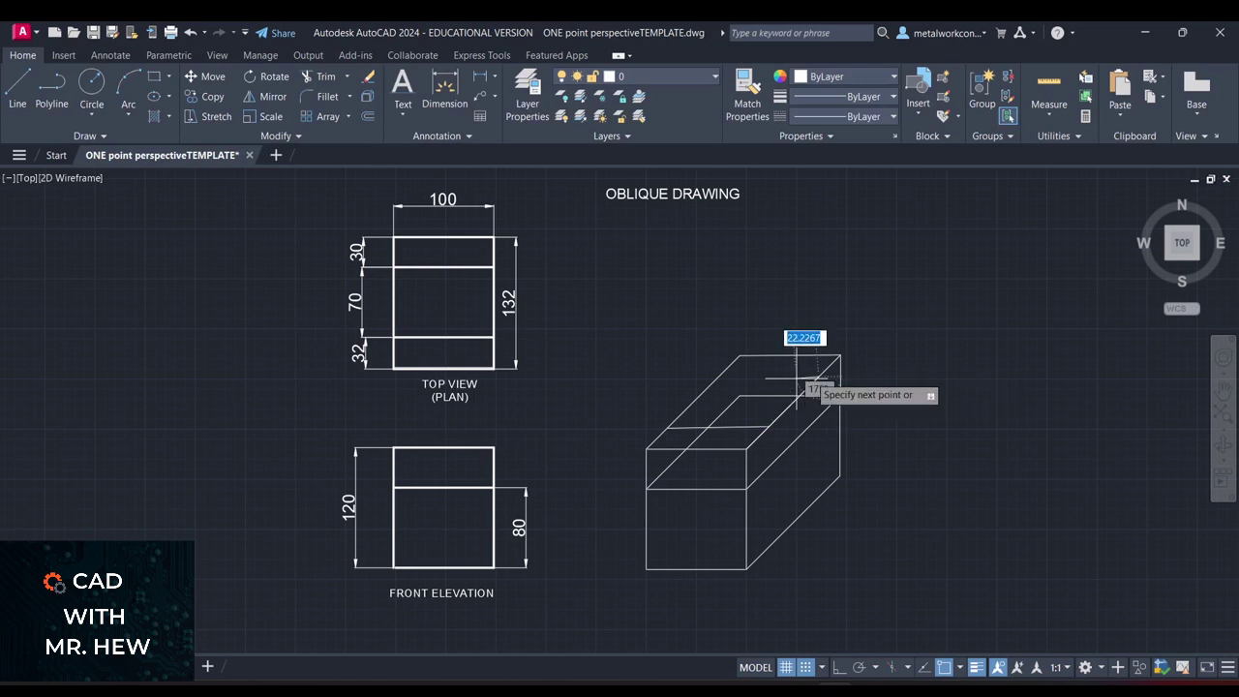
pyautogui.press('Escape')
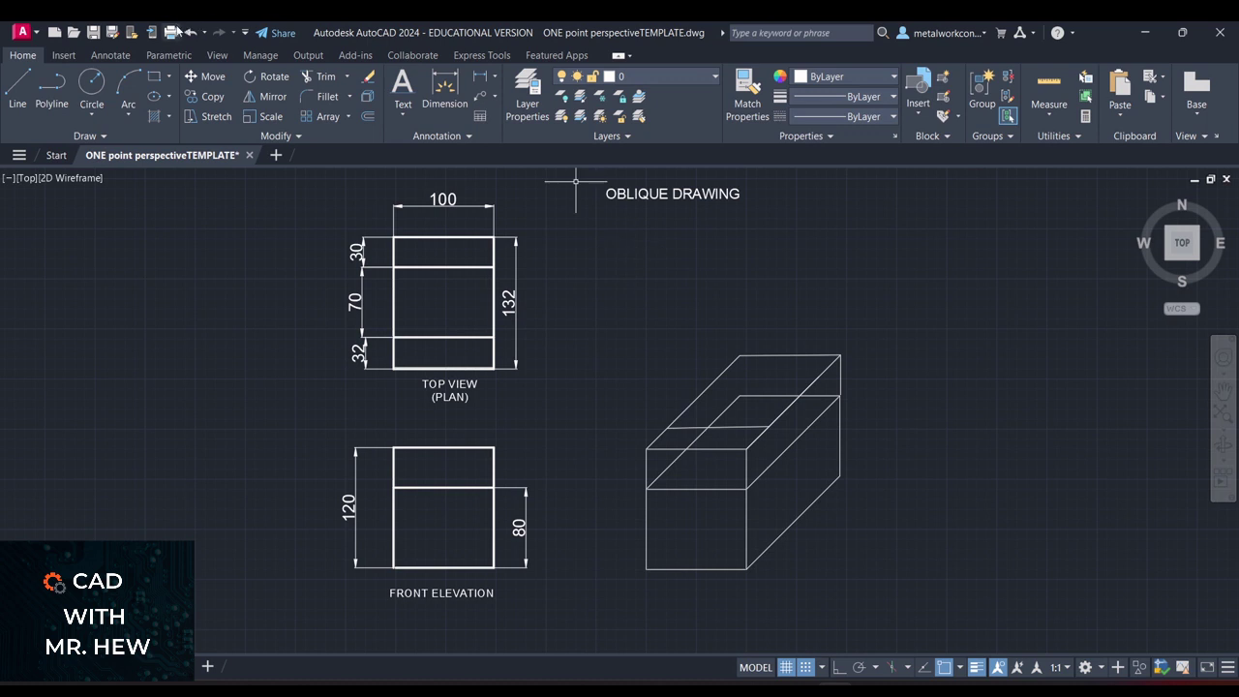
# - Draw a line from the 70 line's end across and beyond the upper-left receding edge, and trim its overhang at that edge
pyautogui.click(18, 87)
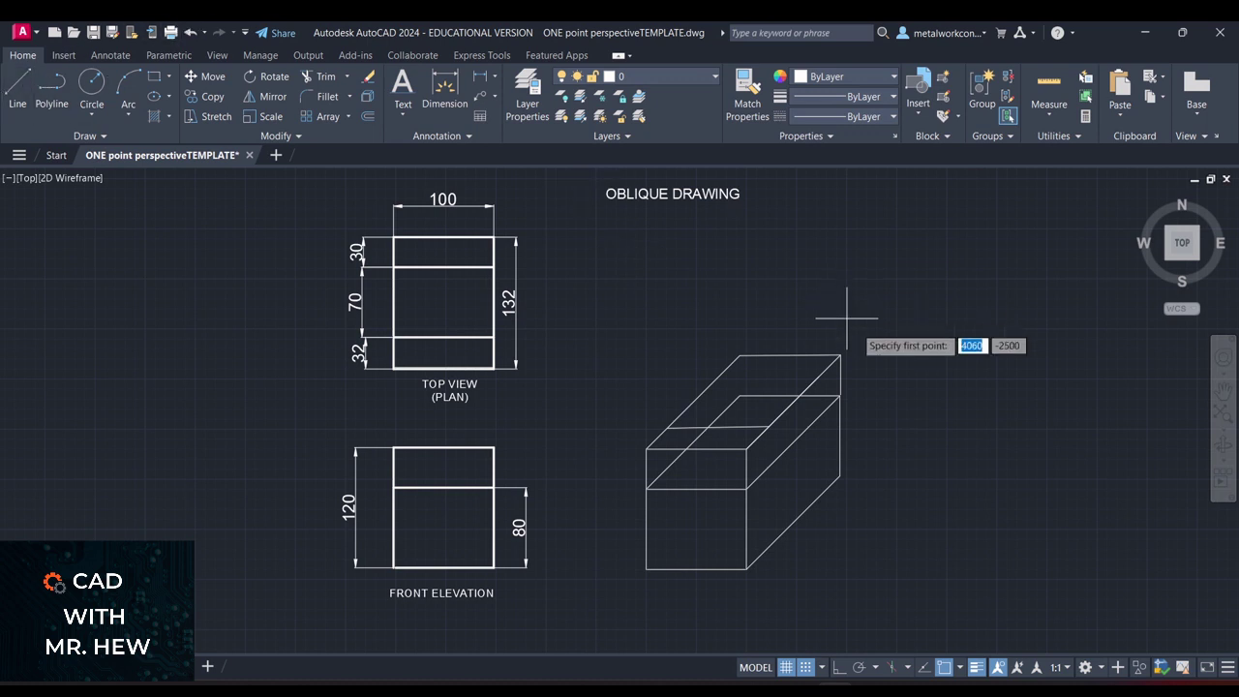
pyautogui.click(819, 375)
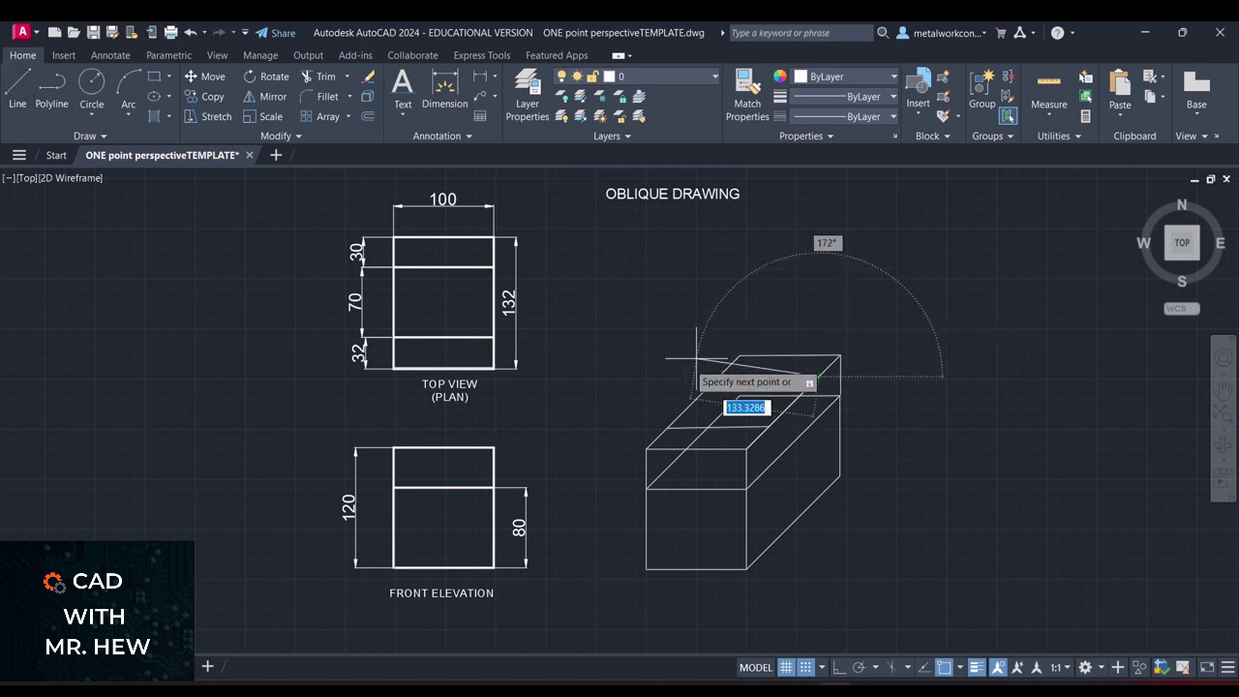
pyautogui.click(686, 378)
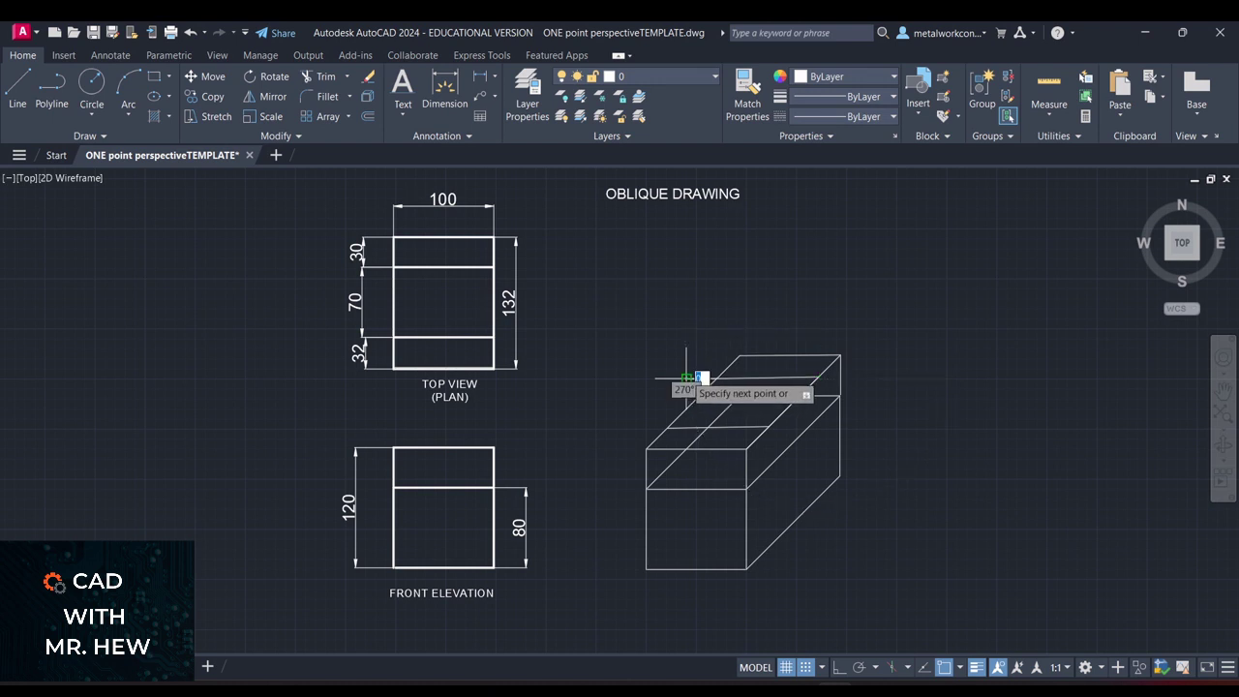
pyautogui.press('Escape')
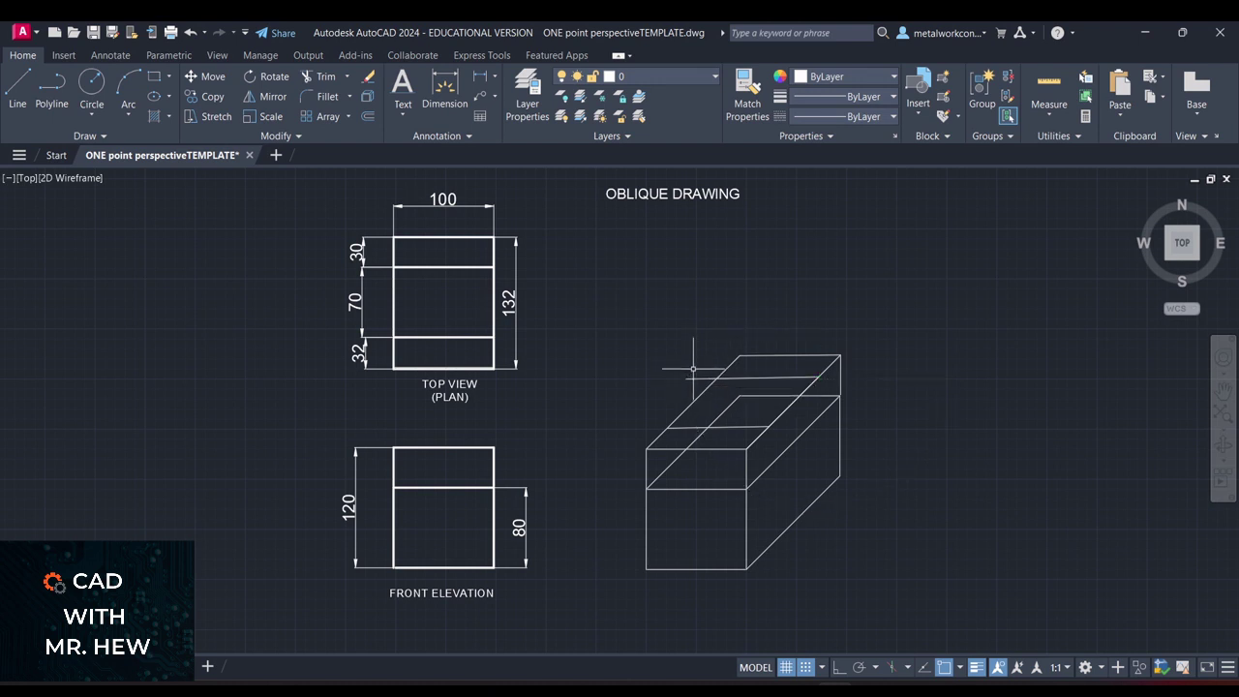
pyautogui.click(332, 84)
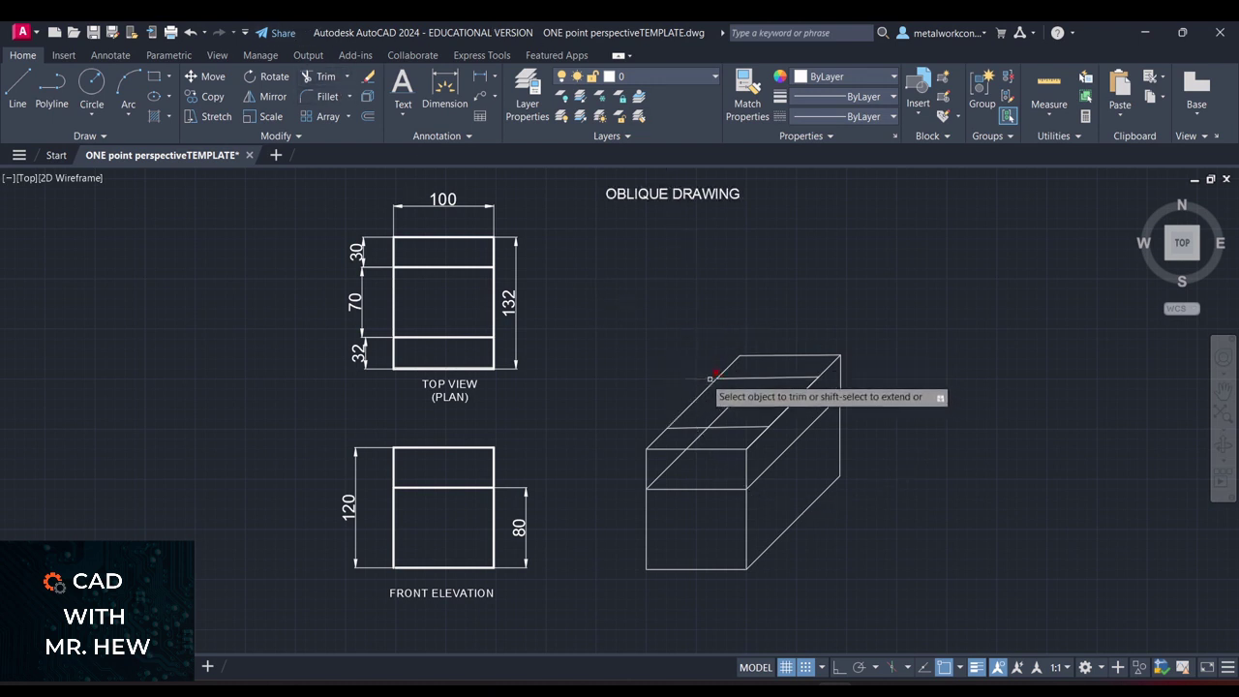
pyautogui.click(700, 378)
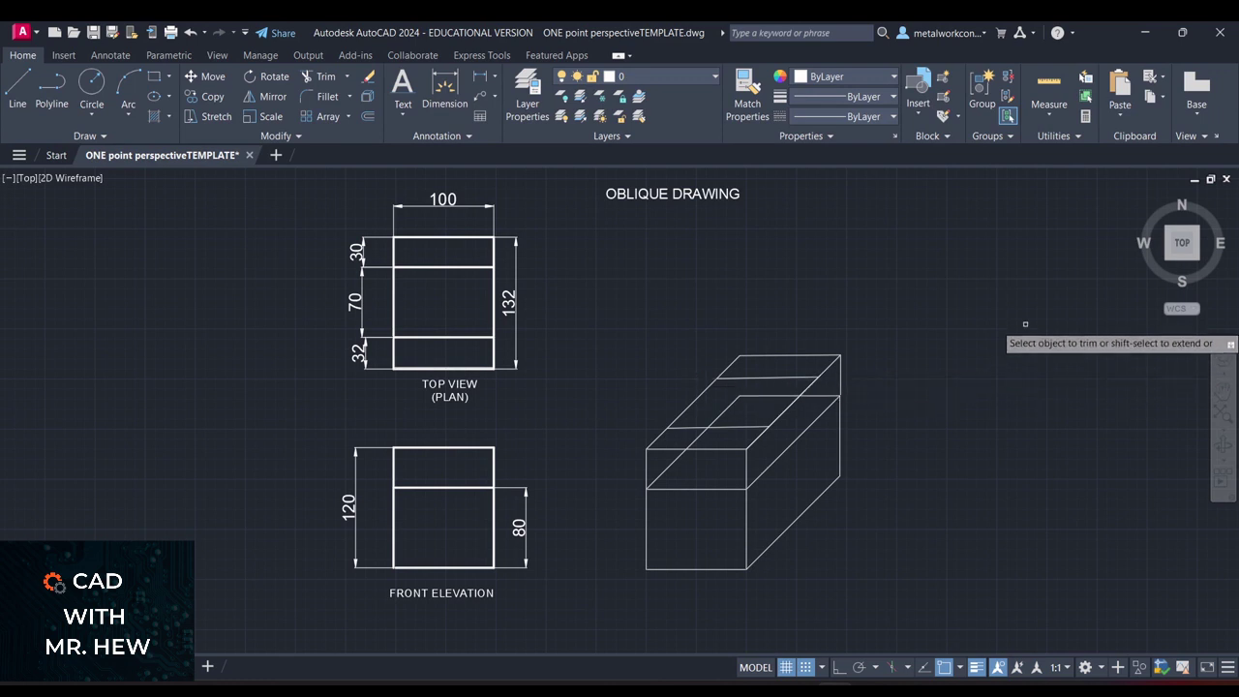
pyautogui.scroll(2, 1016, 312)
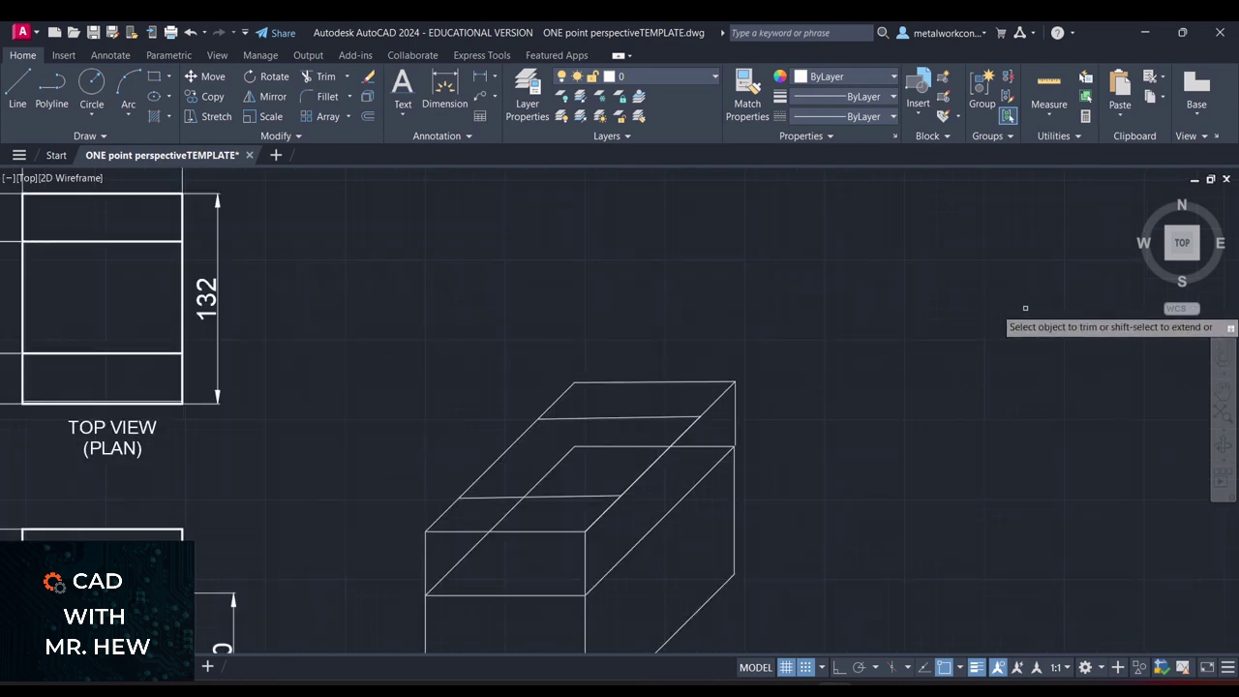
pyautogui.click(1223, 399)
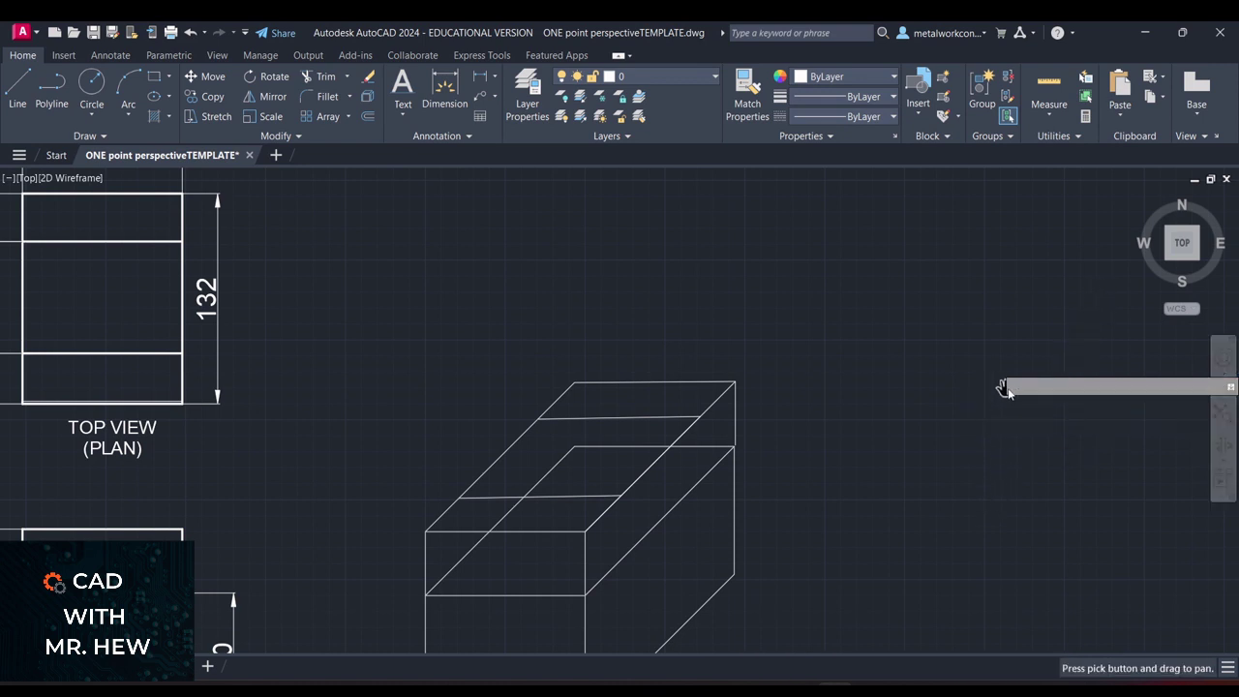
pyautogui.moveTo(1003, 388); pyautogui.dragTo(1056, 137)
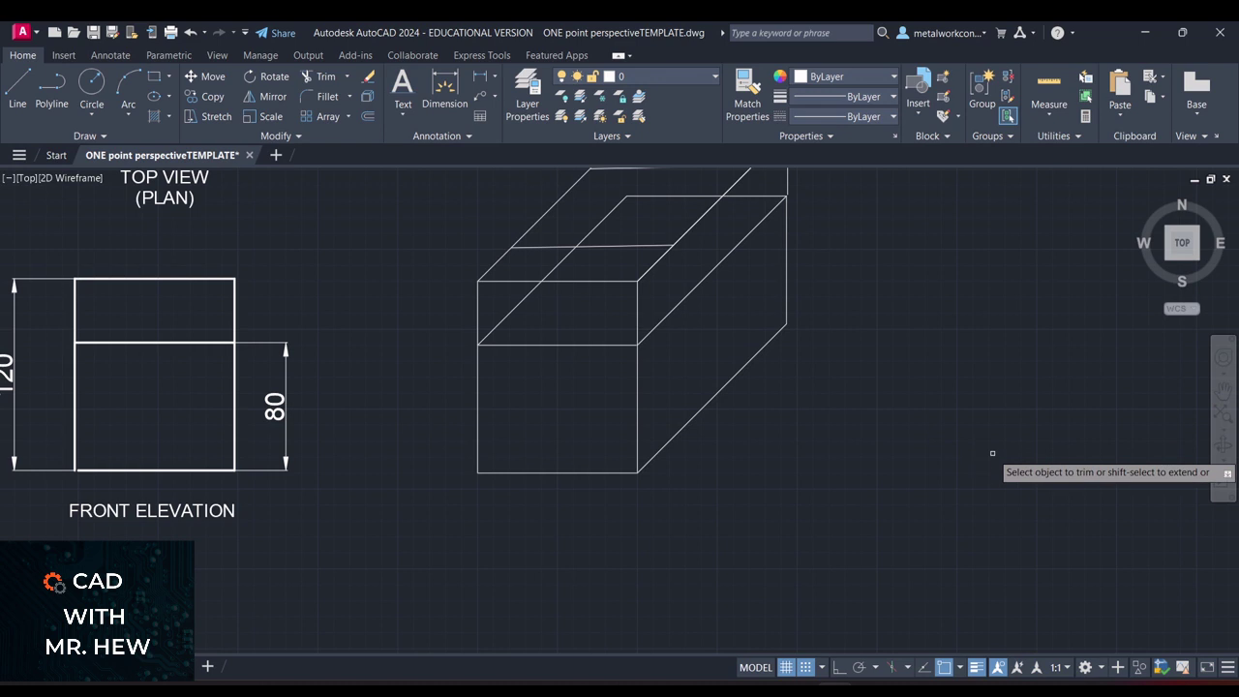
pyautogui.click(1223, 392)
pyautogui.moveTo(1123, 380); pyautogui.dragTo(1099, 487)
pyautogui.press('Escape')
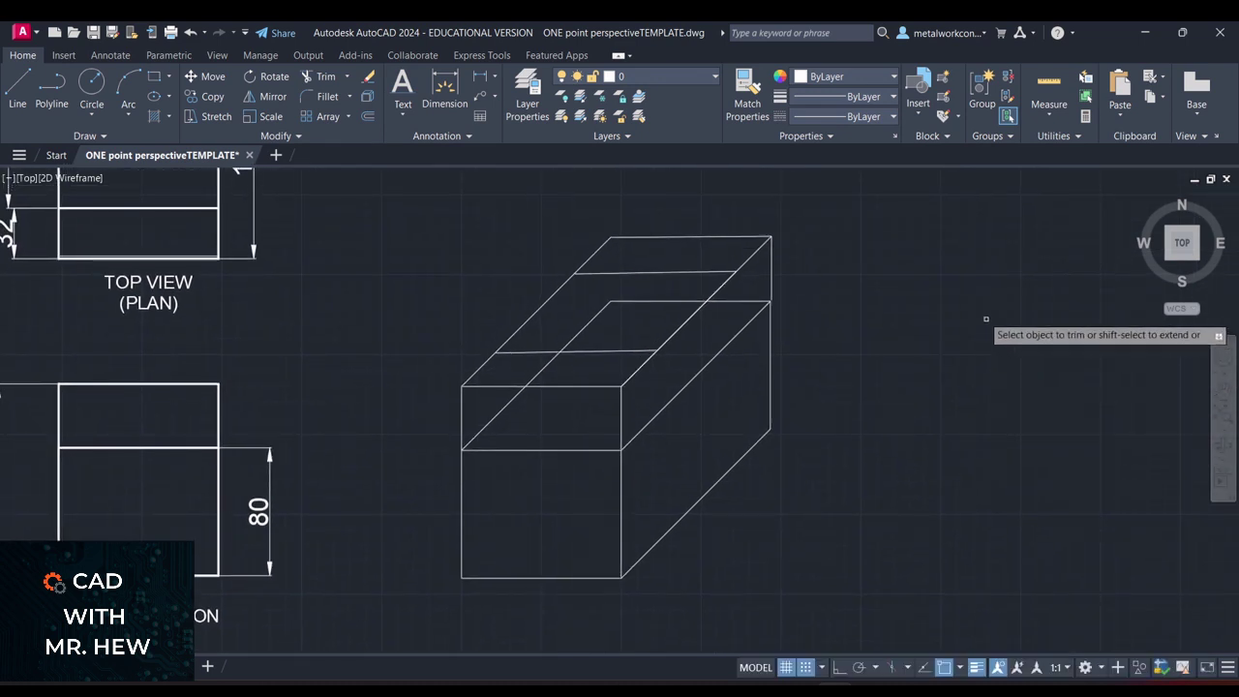
pyautogui.scroll(2, 1179, 385)
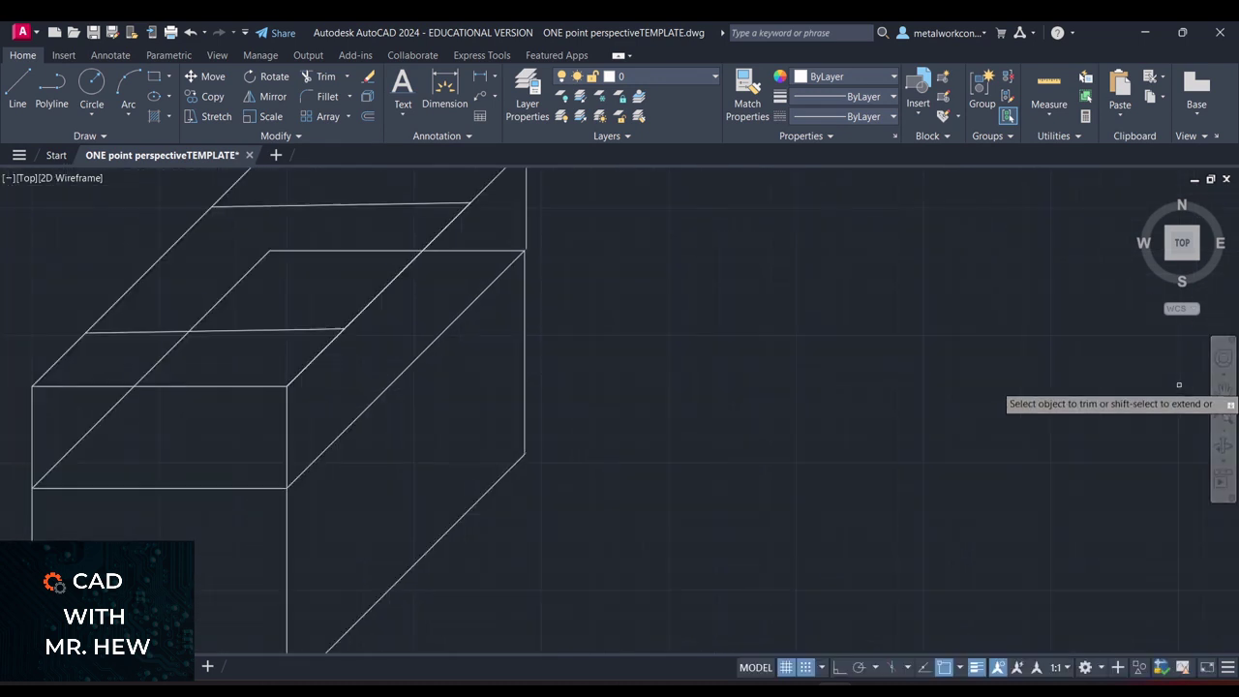
pyautogui.scroll(-4, 1180, 385)
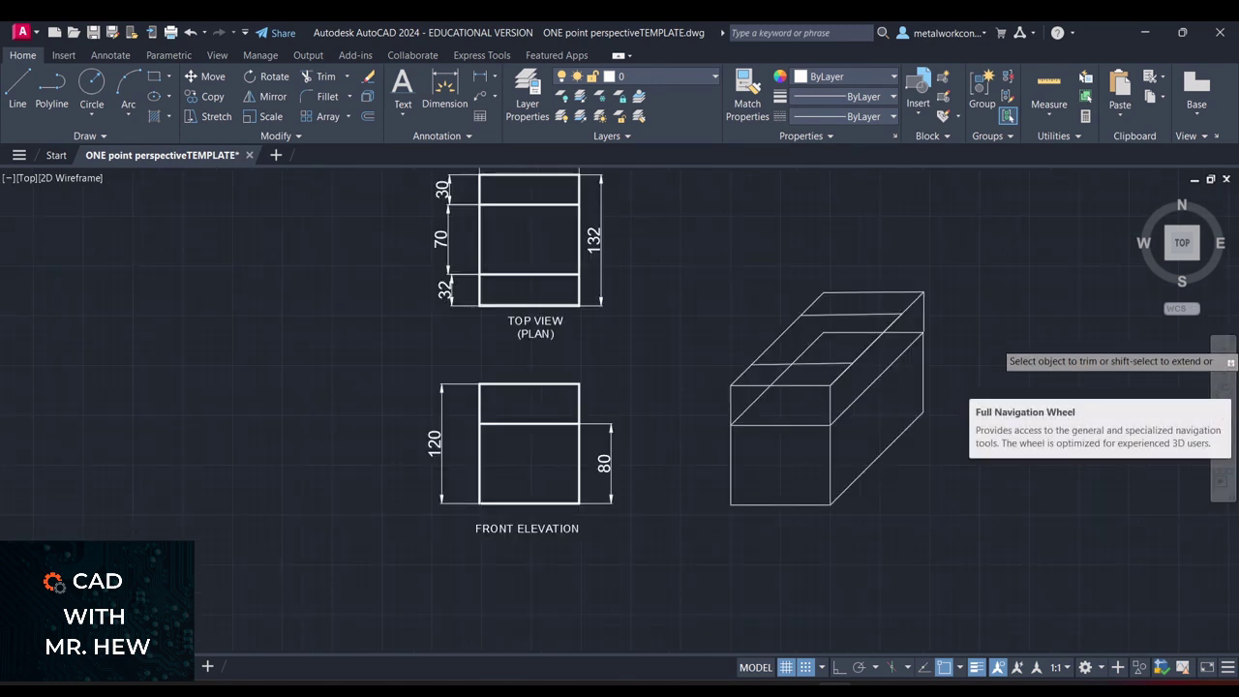
pyautogui.click(1042, 293)
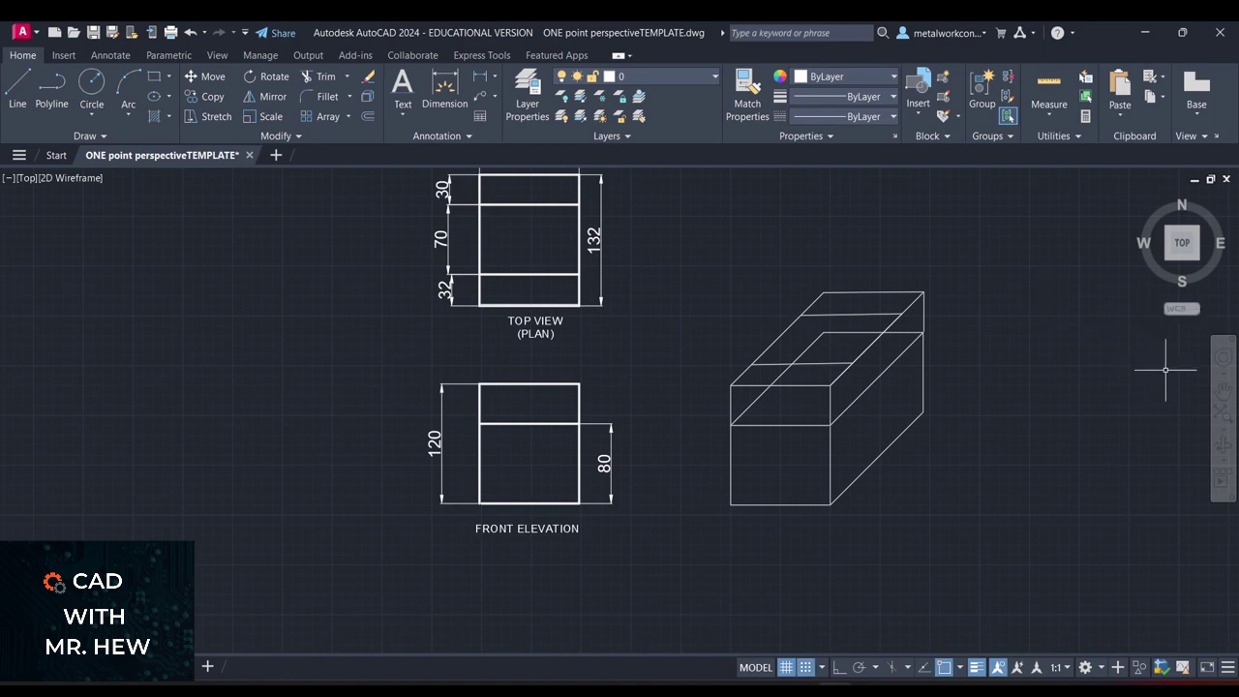
pyautogui.click(1223, 392)
pyautogui.moveTo(1051, 338); pyautogui.dragTo(996, 405)
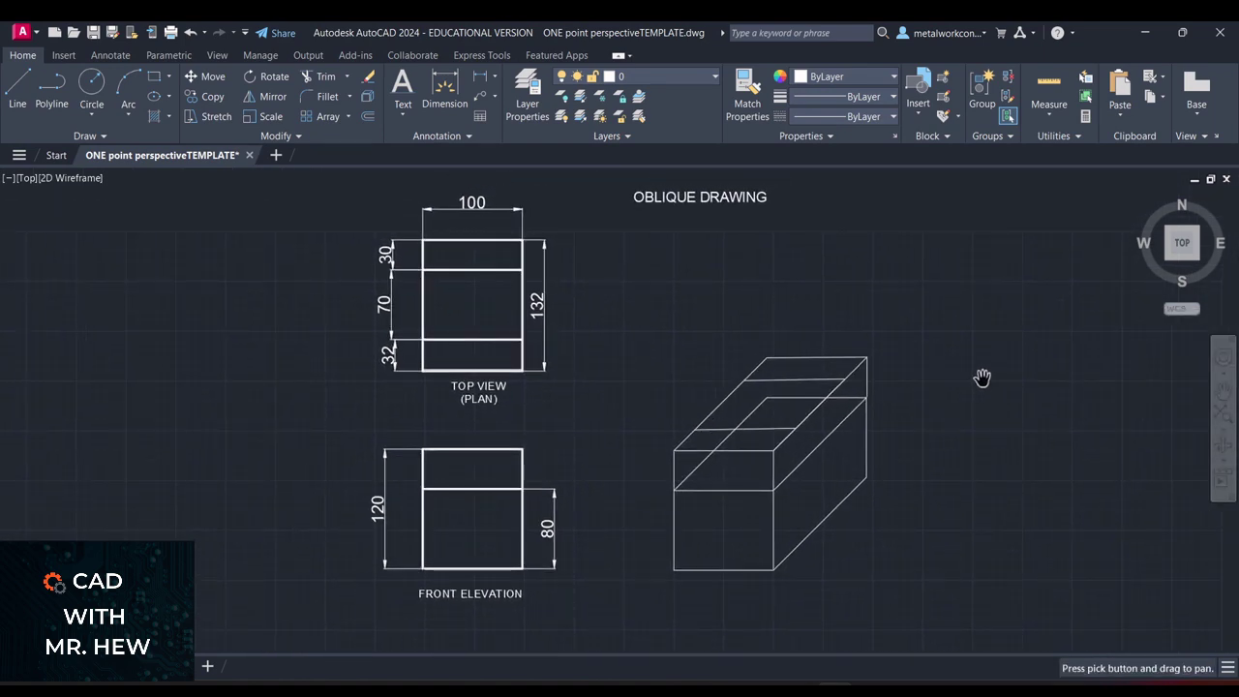
pyautogui.press('Escape')
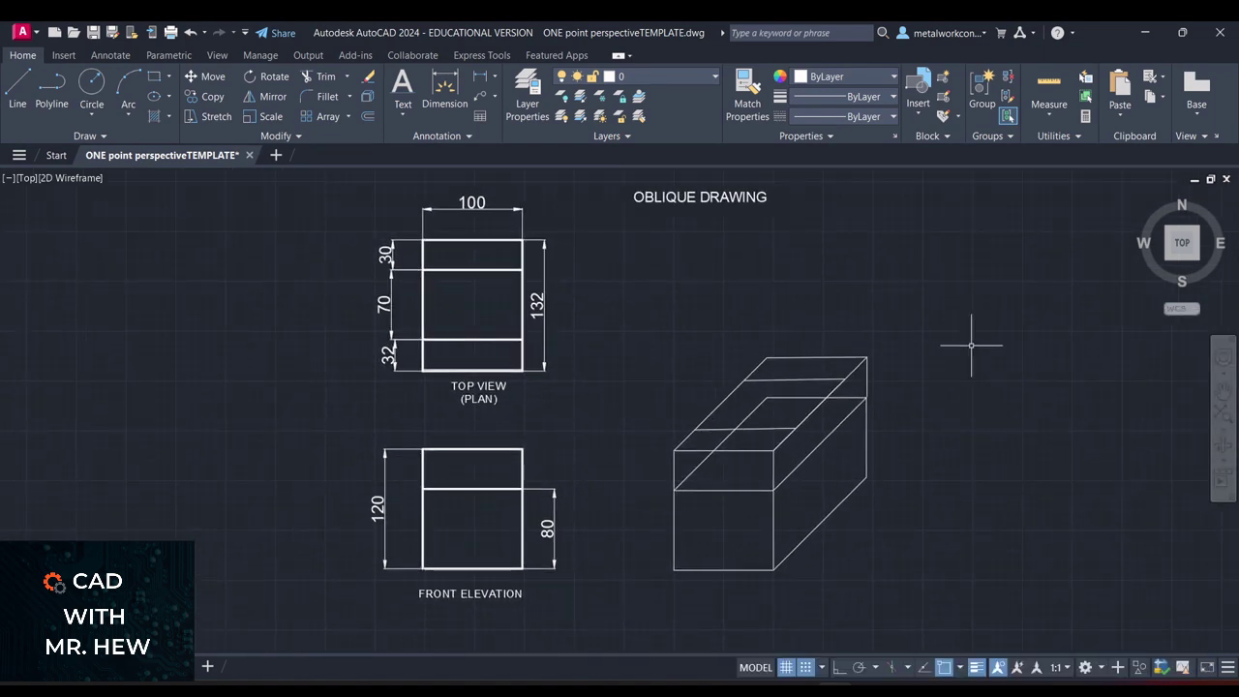
# - Draw the front slope's two edges from the ends of the front cross line to the lower front rectangle's upper corners
pyautogui.click(18, 96)
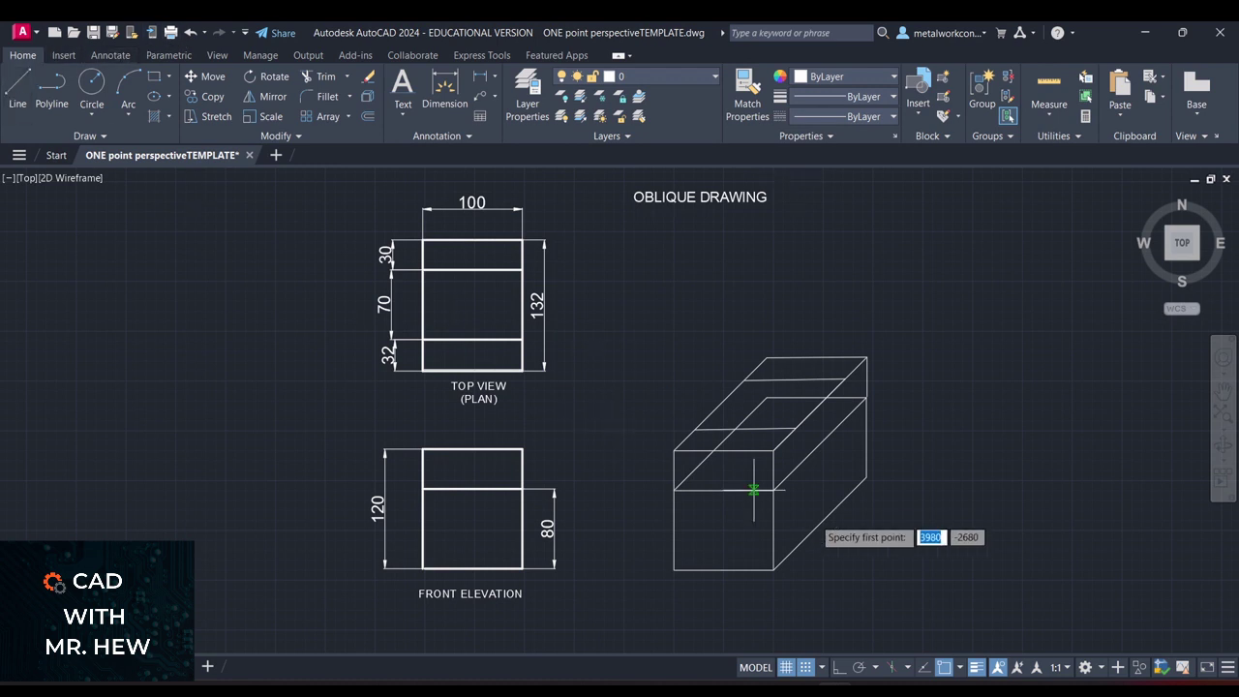
pyautogui.click(795, 427)
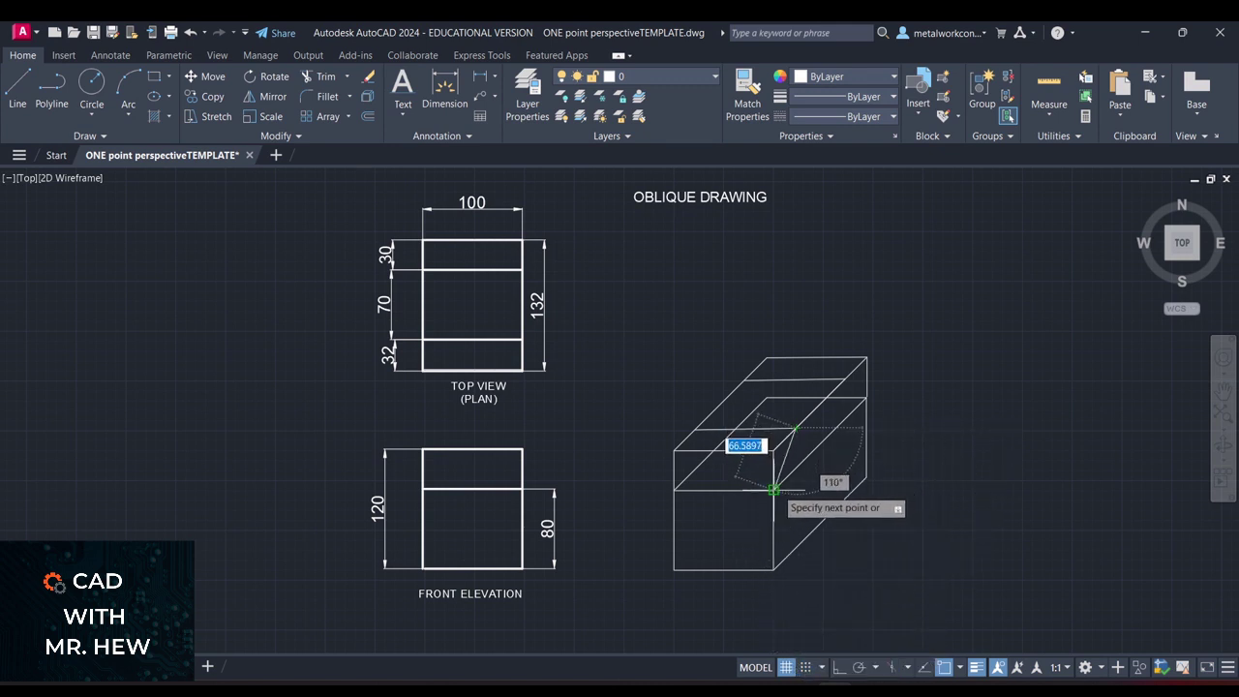
pyautogui.click(774, 490)
pyautogui.press('Return')
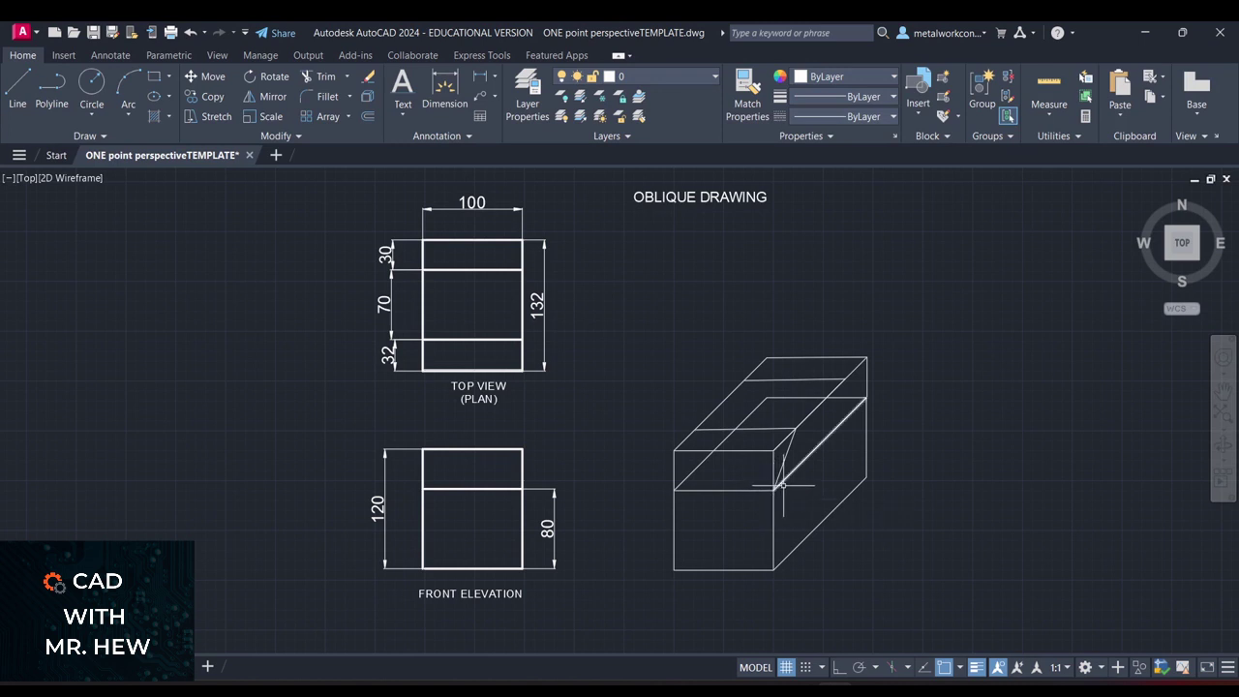
pyautogui.press('space')
pyautogui.click(693, 441)
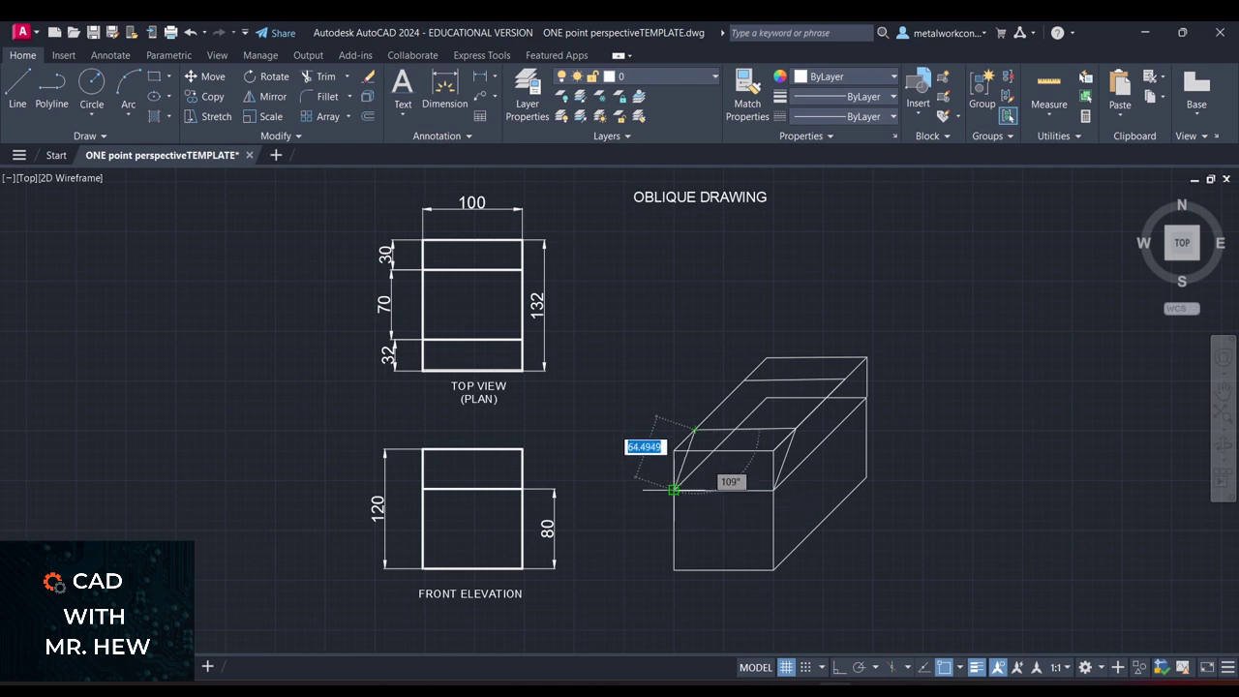
pyautogui.click(674, 490)
pyautogui.press('Escape')
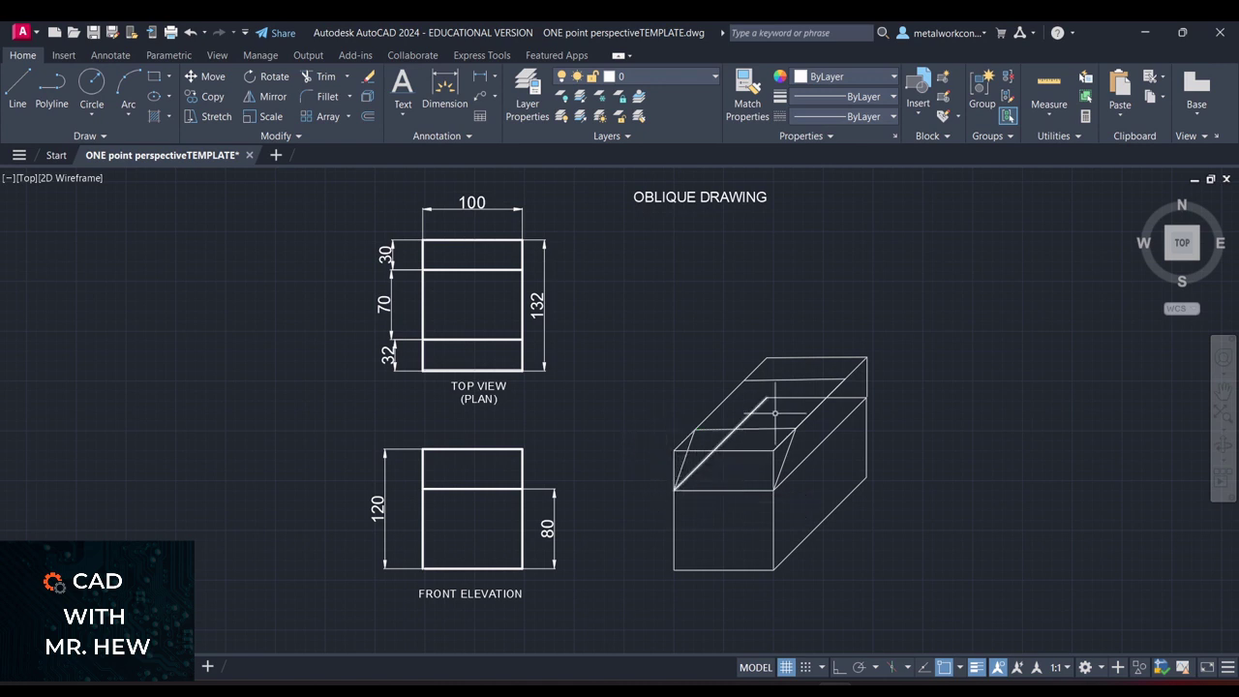
# - Draw the back slope's right edge from the rear cross line's right end to the lower block's back right upper corner
pyautogui.press('space')
pyautogui.click(846, 379)
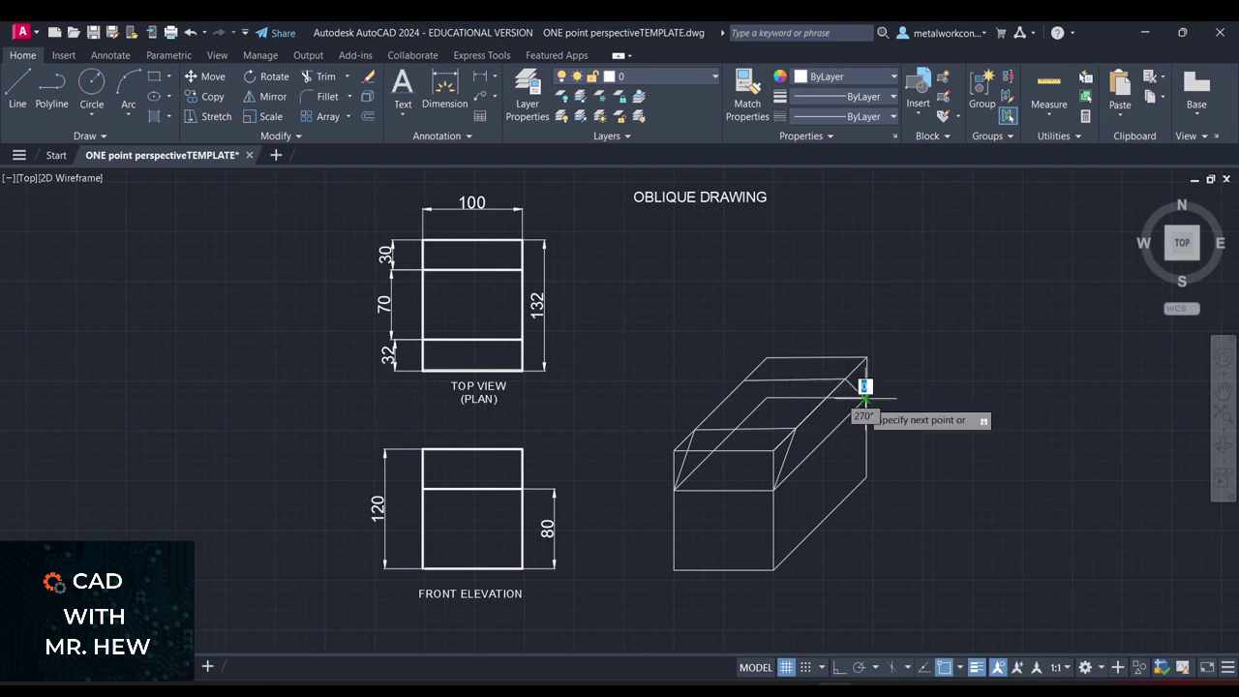
pyautogui.click(866, 399)
pyautogui.press('space')
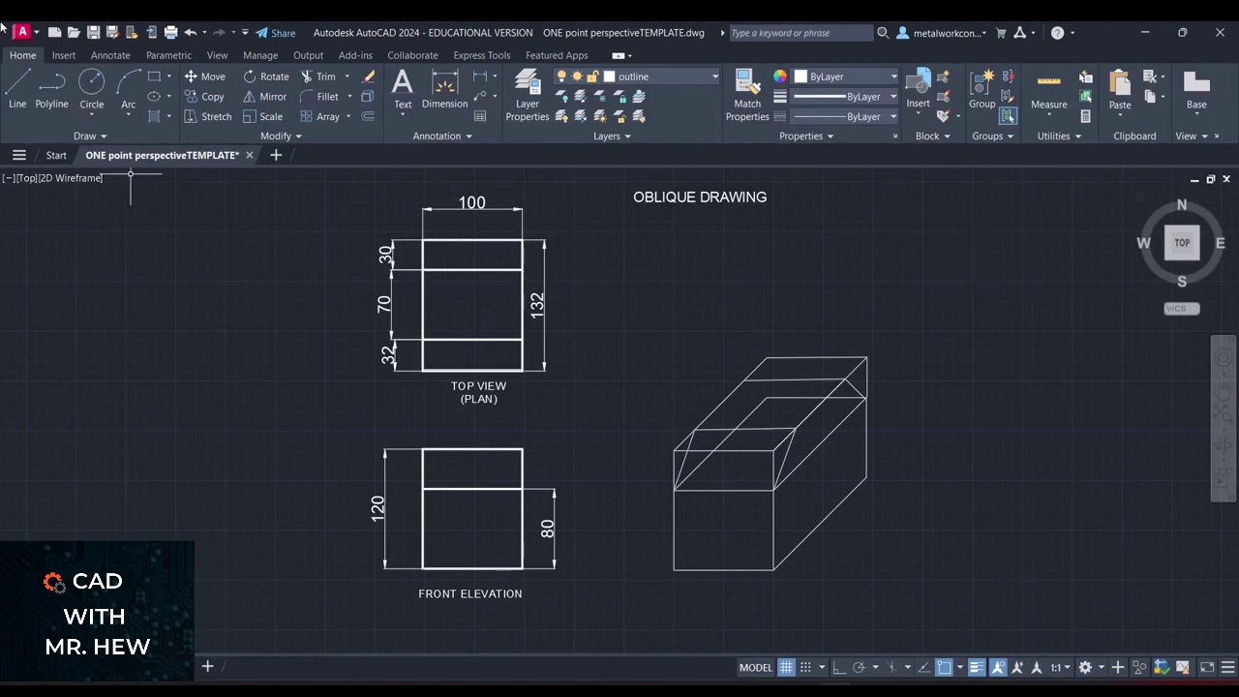
# - Trace all four edges of the lower front rectangle on the outline layer, turning Ortho mode on for the horizontal and vertical lines
pyautogui.click(18, 91)
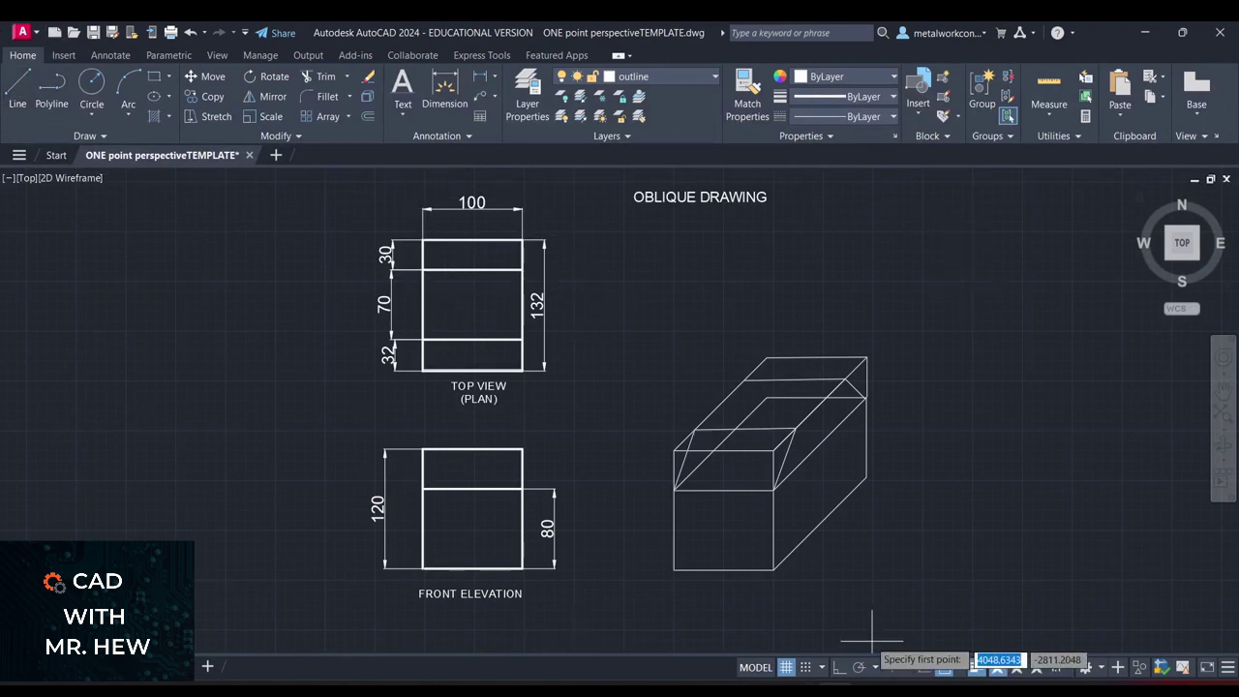
pyautogui.click(674, 570)
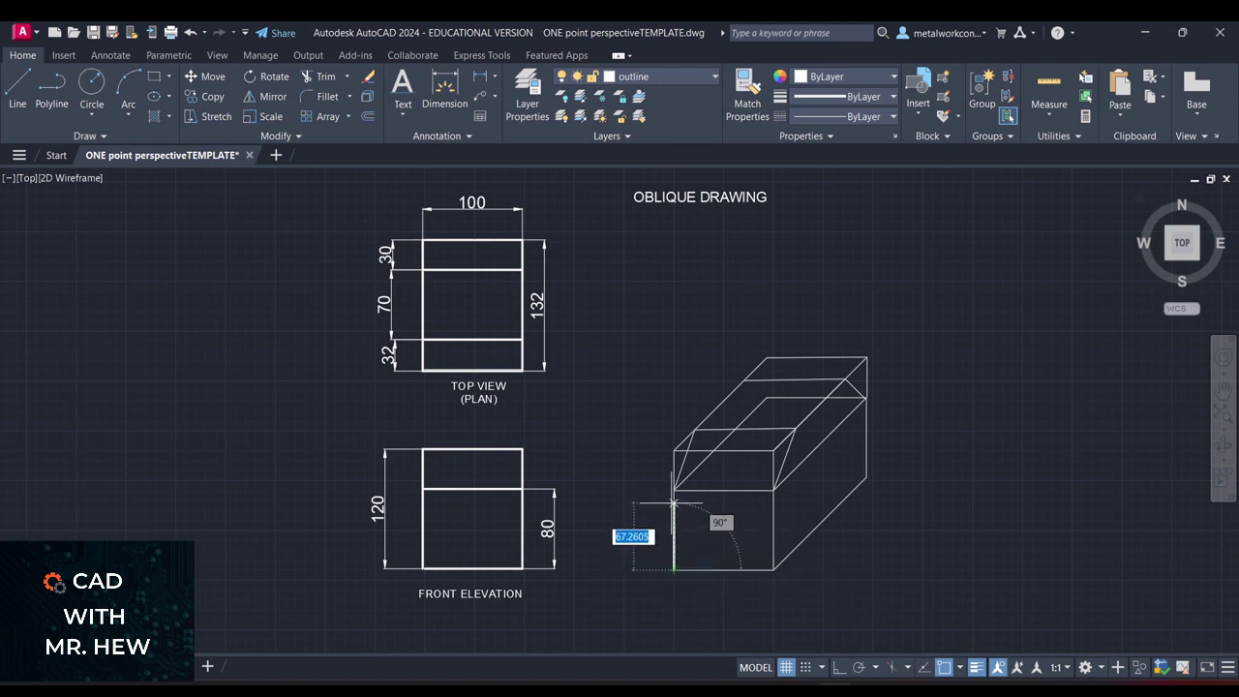
pyautogui.click(674, 491)
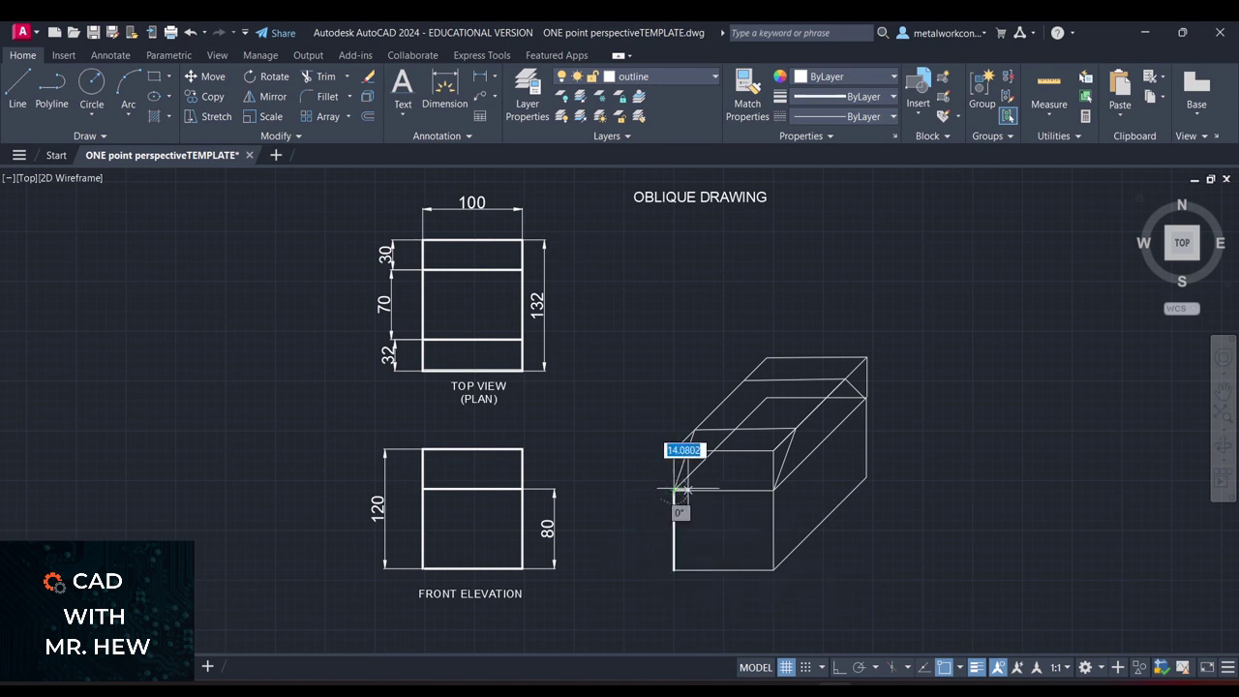
pyautogui.click(839, 668)
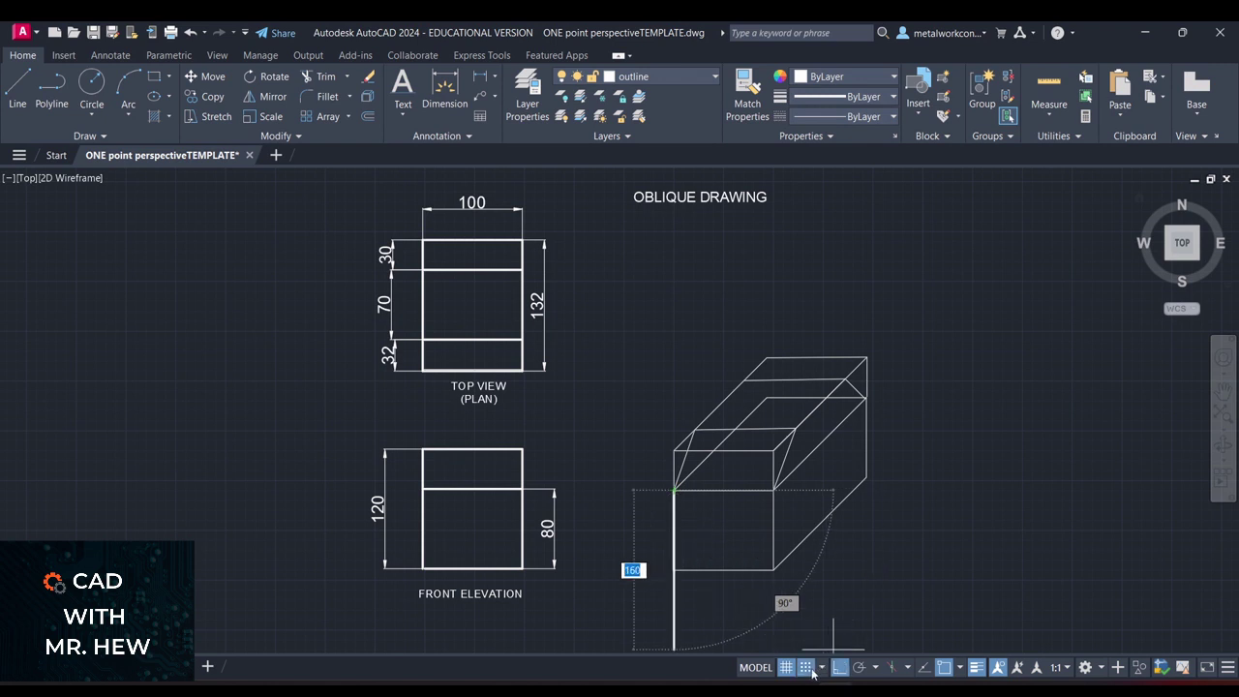
pyautogui.click(774, 490)
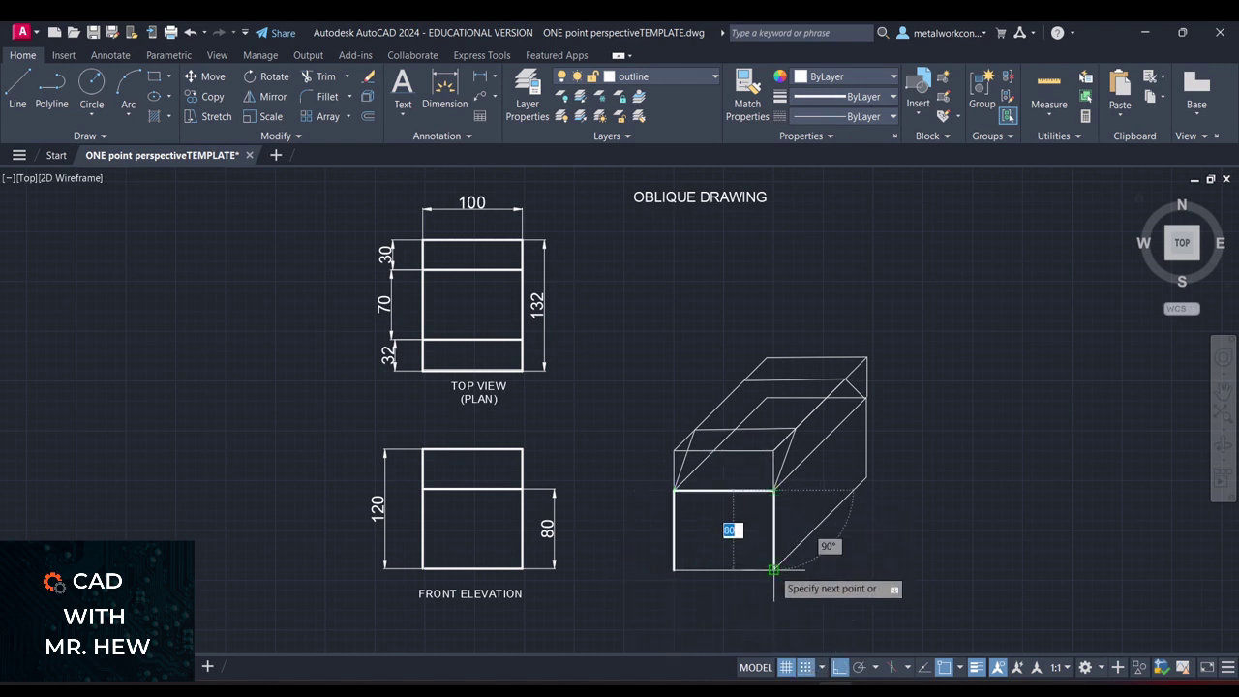
pyautogui.click(773, 569)
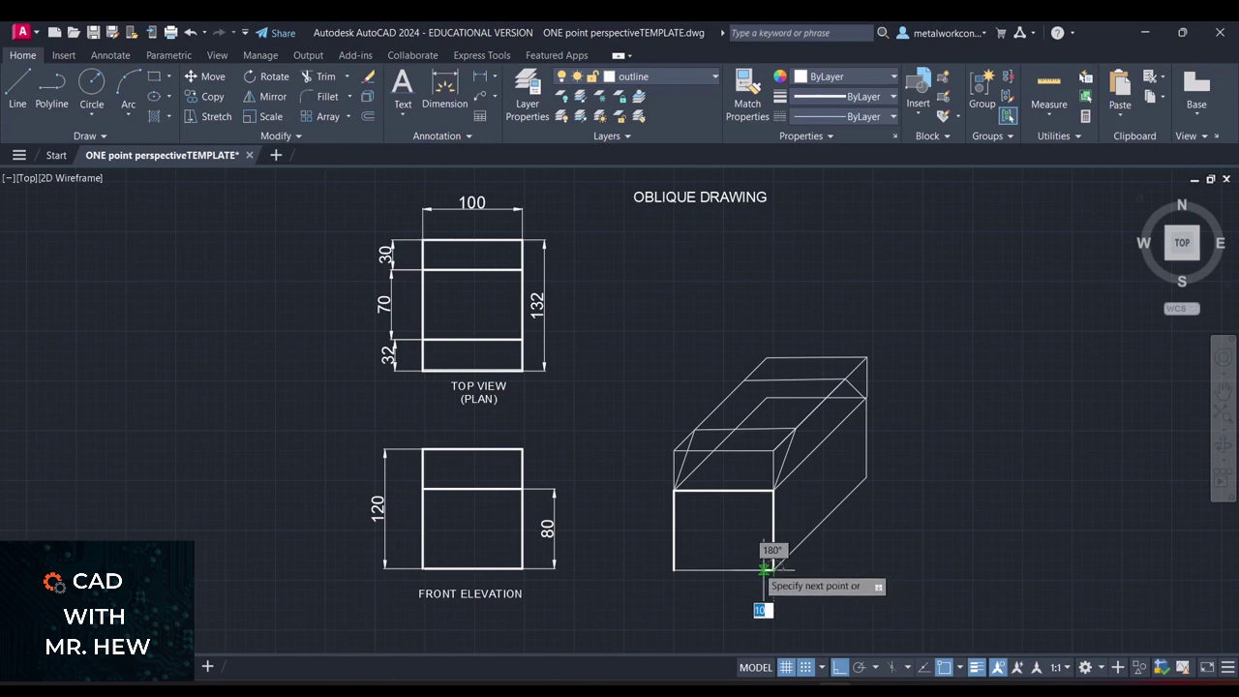
pyautogui.click(674, 570)
pyautogui.press('Escape')
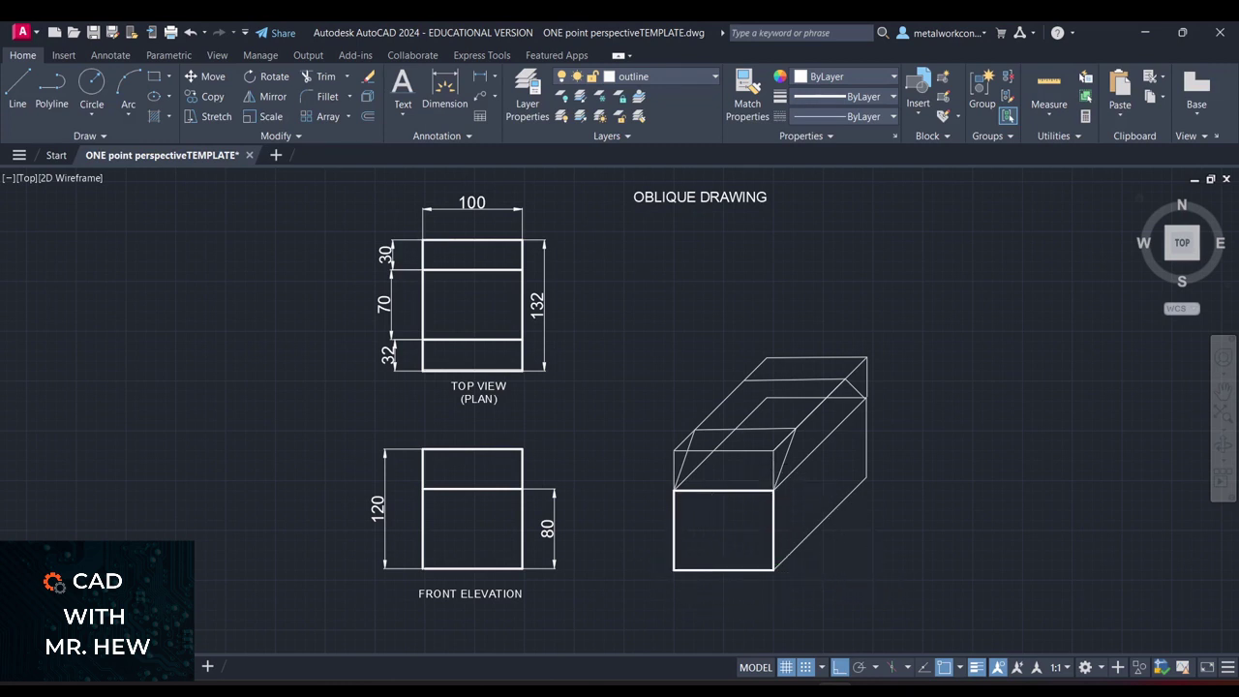
pyautogui.click(744, 520)
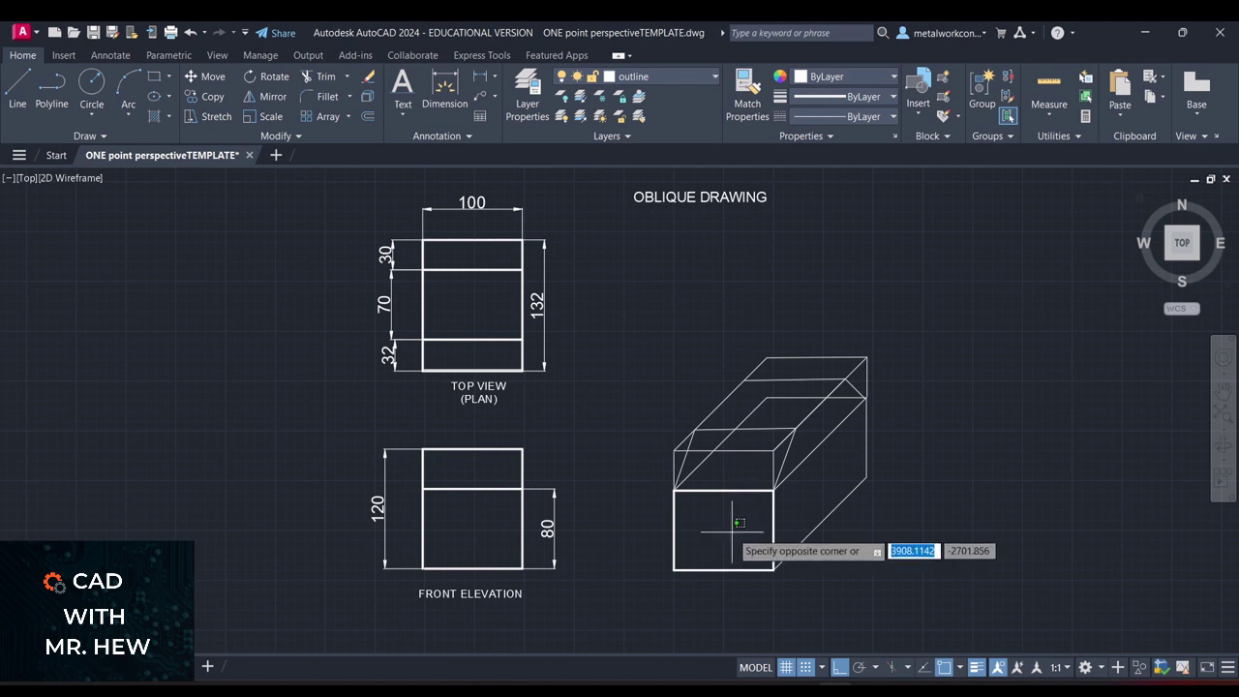
pyautogui.press('Escape')
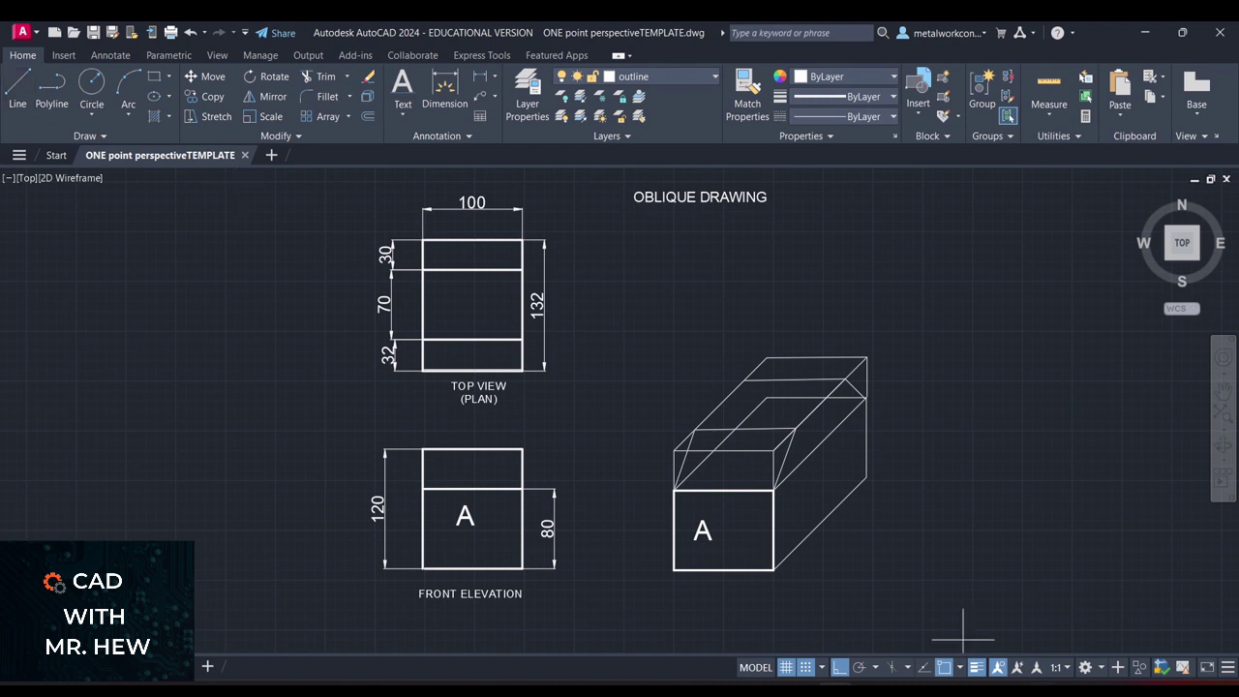
# - Trace the lower right receding edge from the front rectangle's corner, 132 long at 45°, and continue 80 up the back vertical edge
pyautogui.press('l')
pyautogui.press('Return')
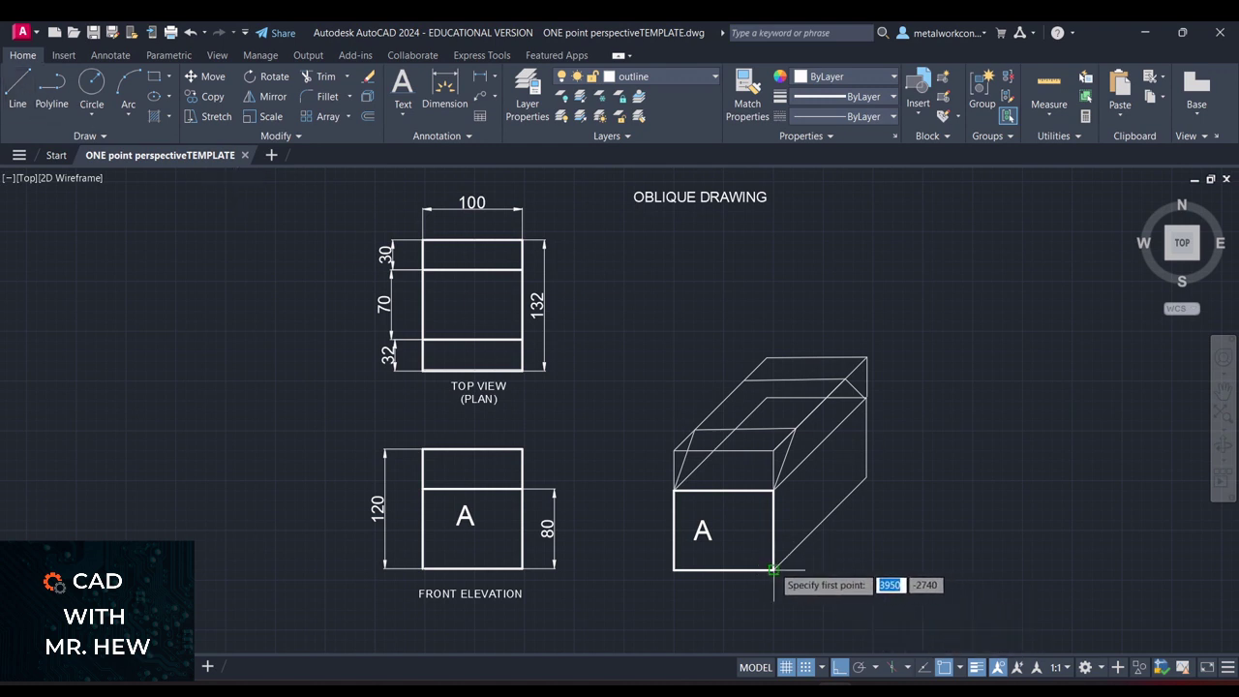
pyautogui.click(774, 570)
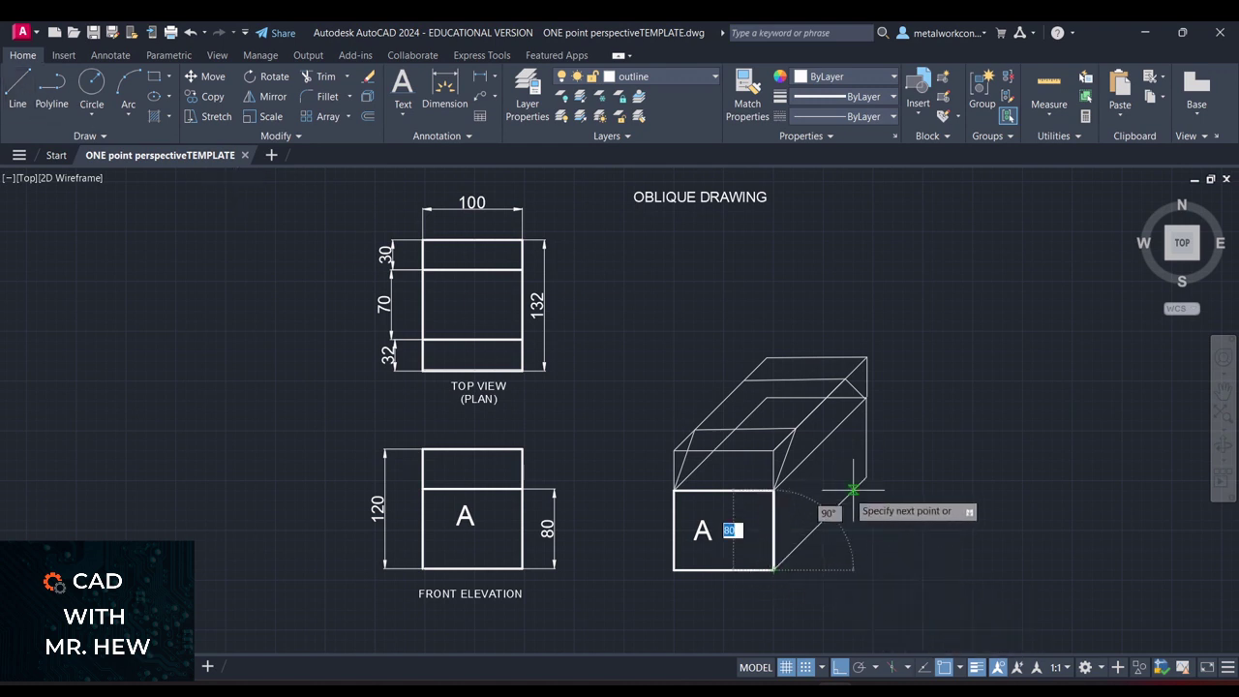
pyautogui.write('132')
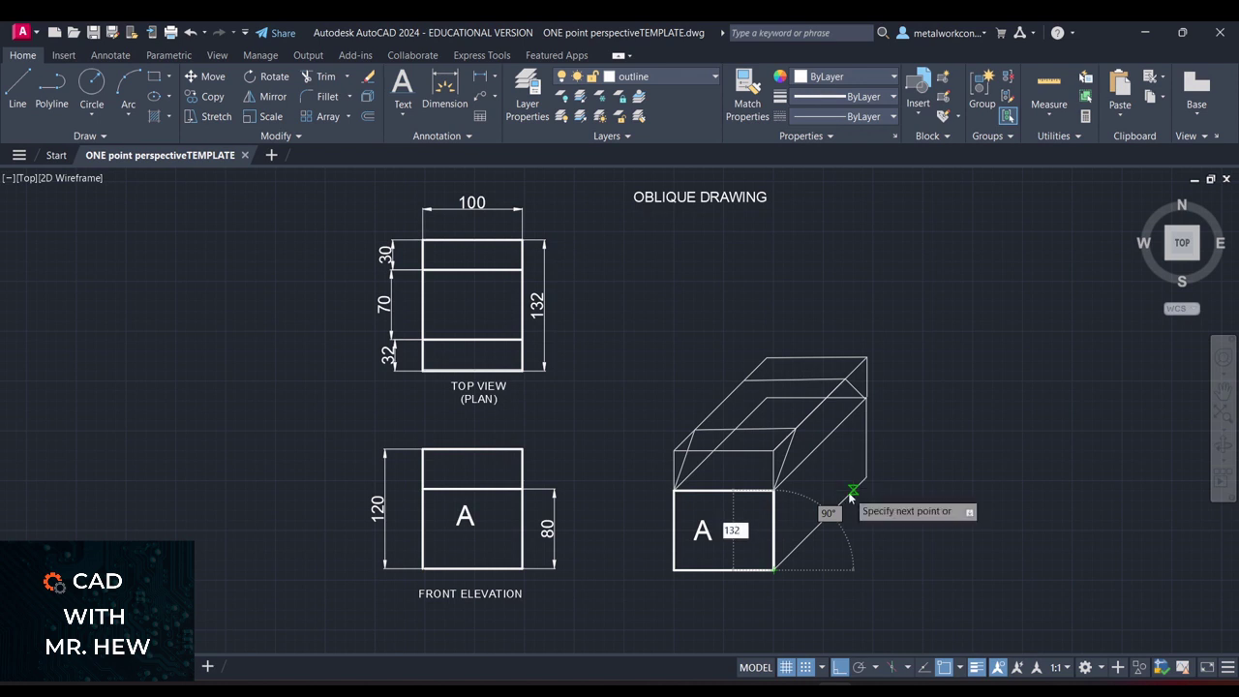
pyautogui.press('Tab')
pyautogui.write('45')
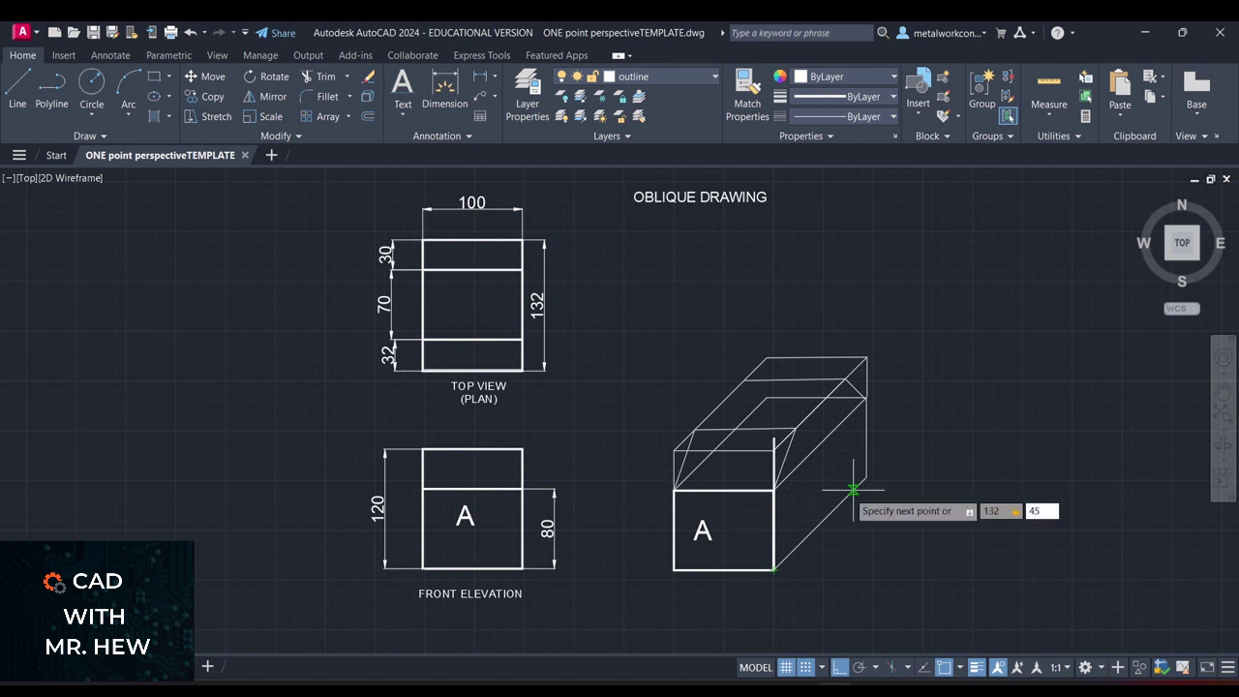
pyautogui.press('Return')
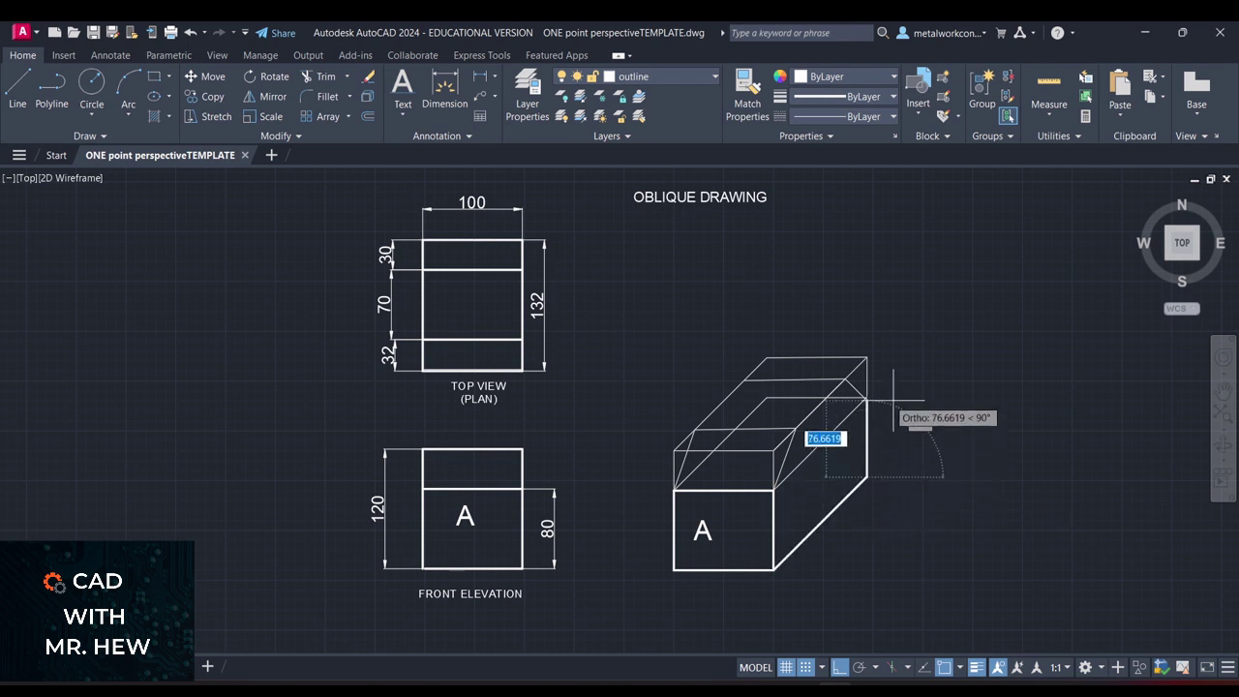
pyautogui.write('80')
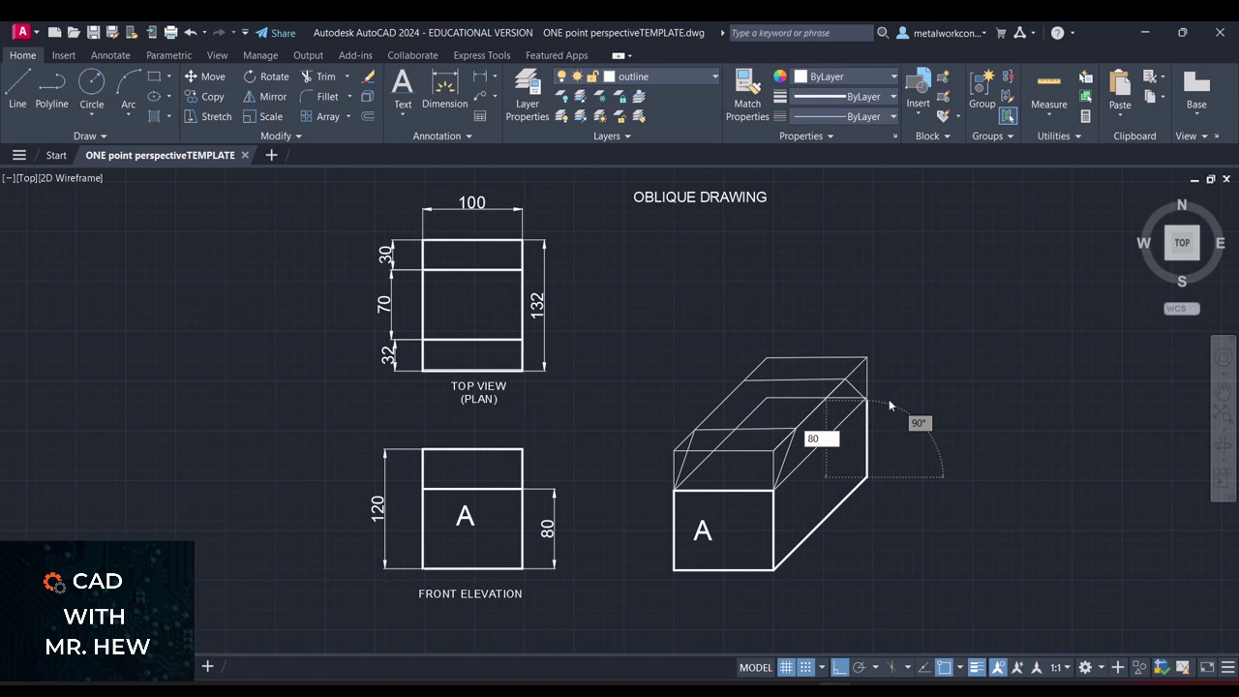
pyautogui.press('Return')
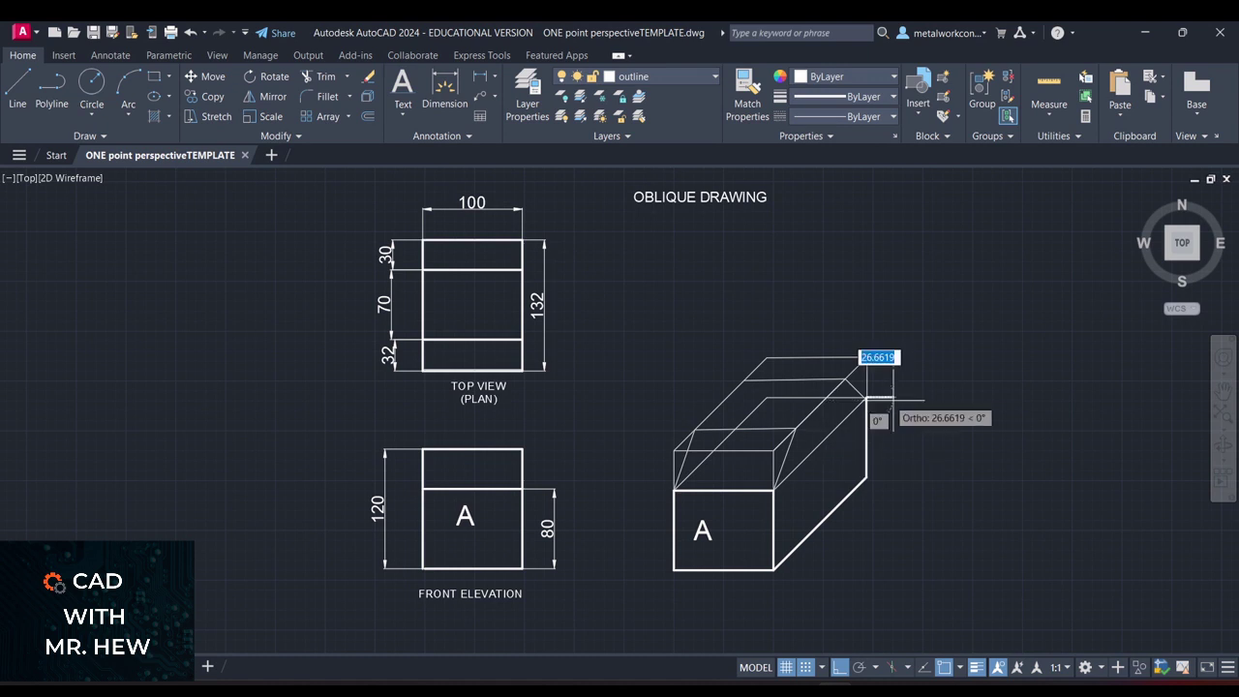
# - Continue the outline over the right side's back slope, top edge and front slope to the front rectangle's corner, turning Ortho mode off for the last line
pyautogui.click(845, 380)
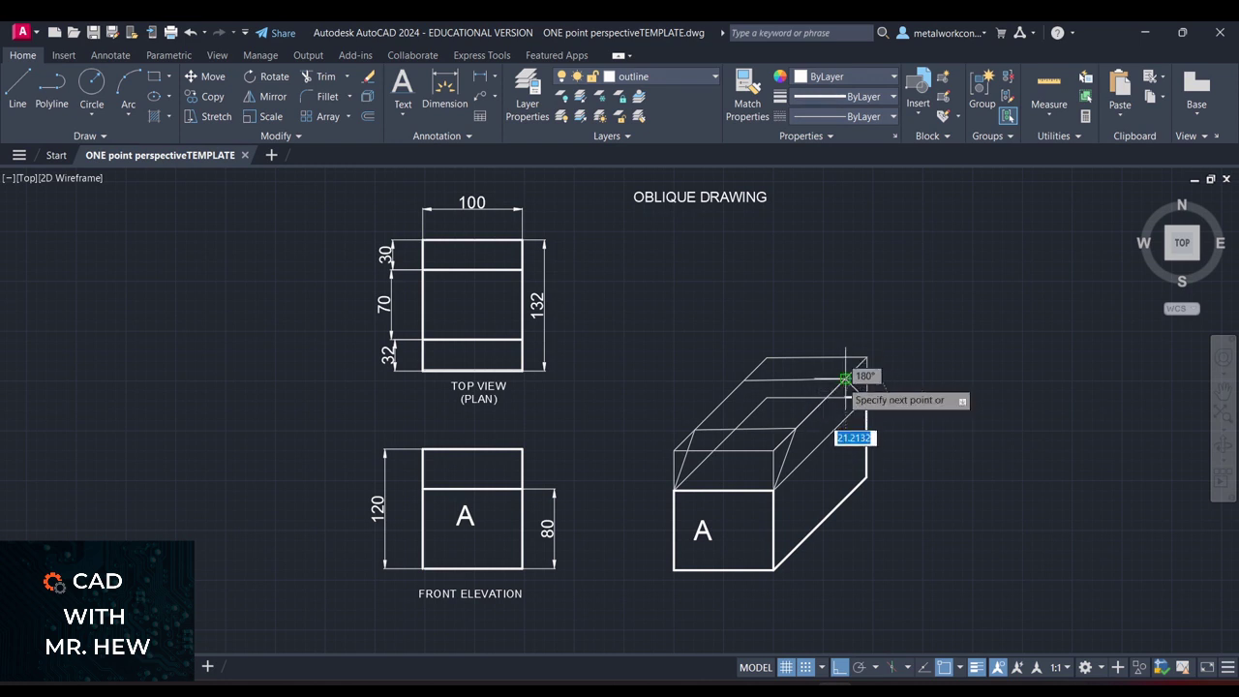
pyautogui.click(795, 427)
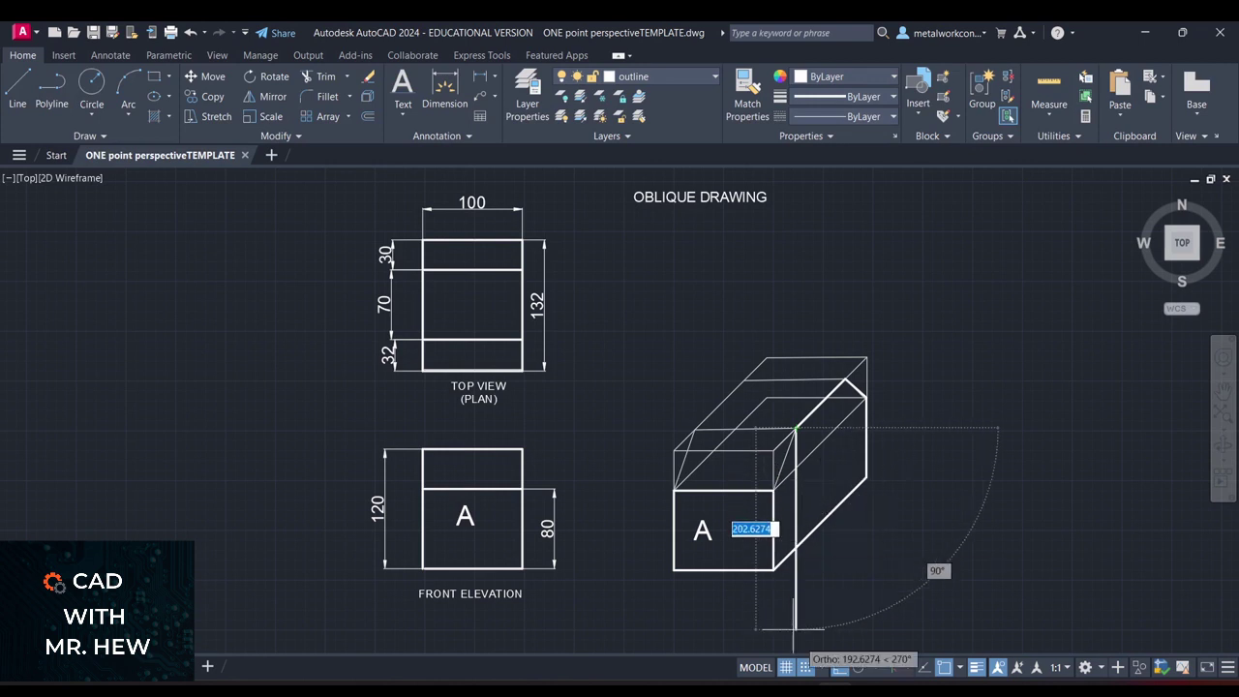
pyautogui.click(842, 670)
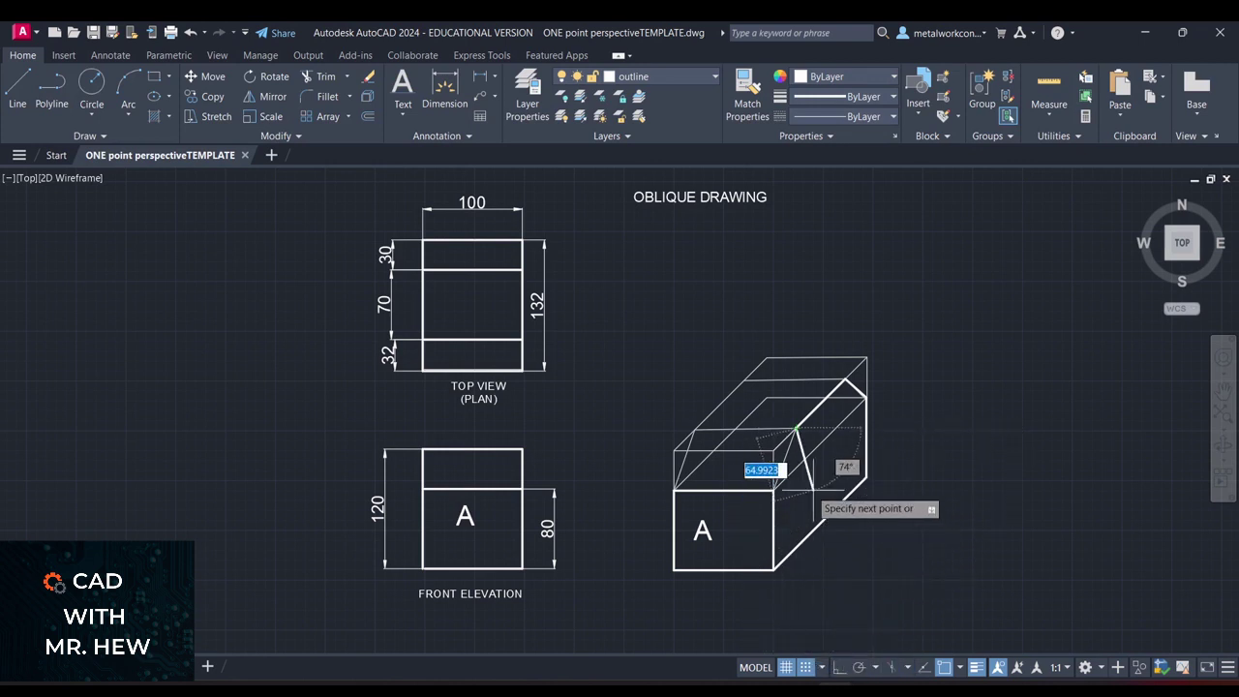
pyautogui.click(775, 490)
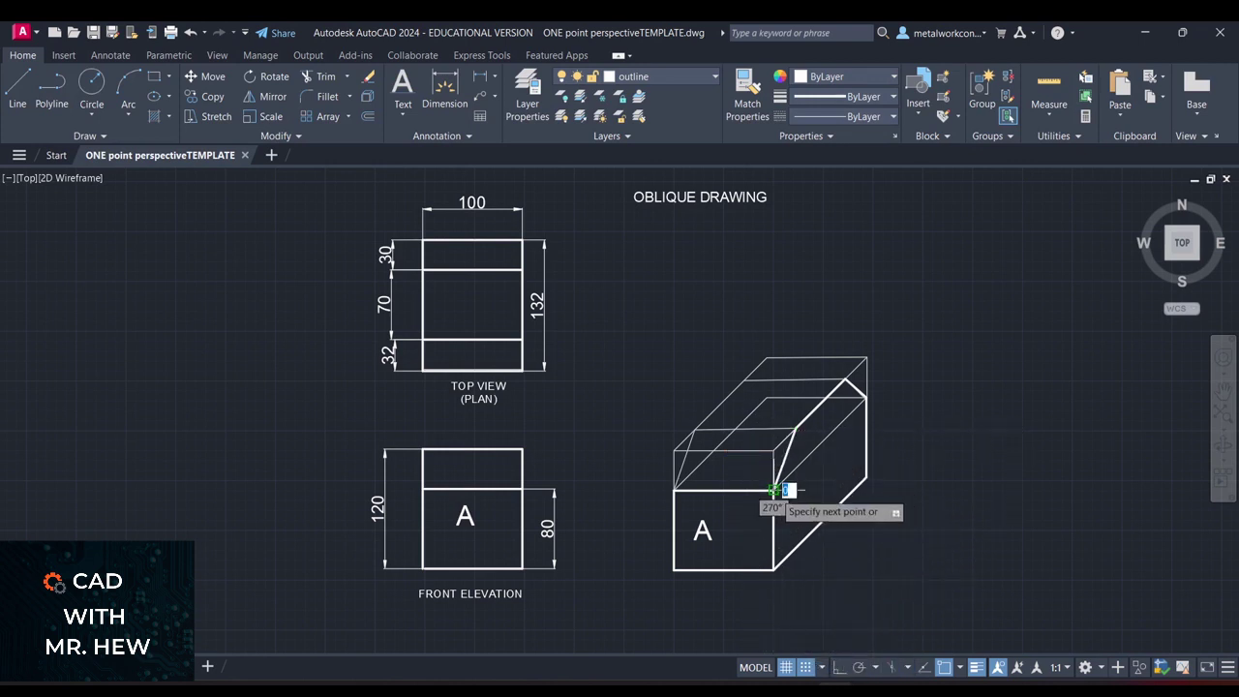
pyautogui.press('Escape')
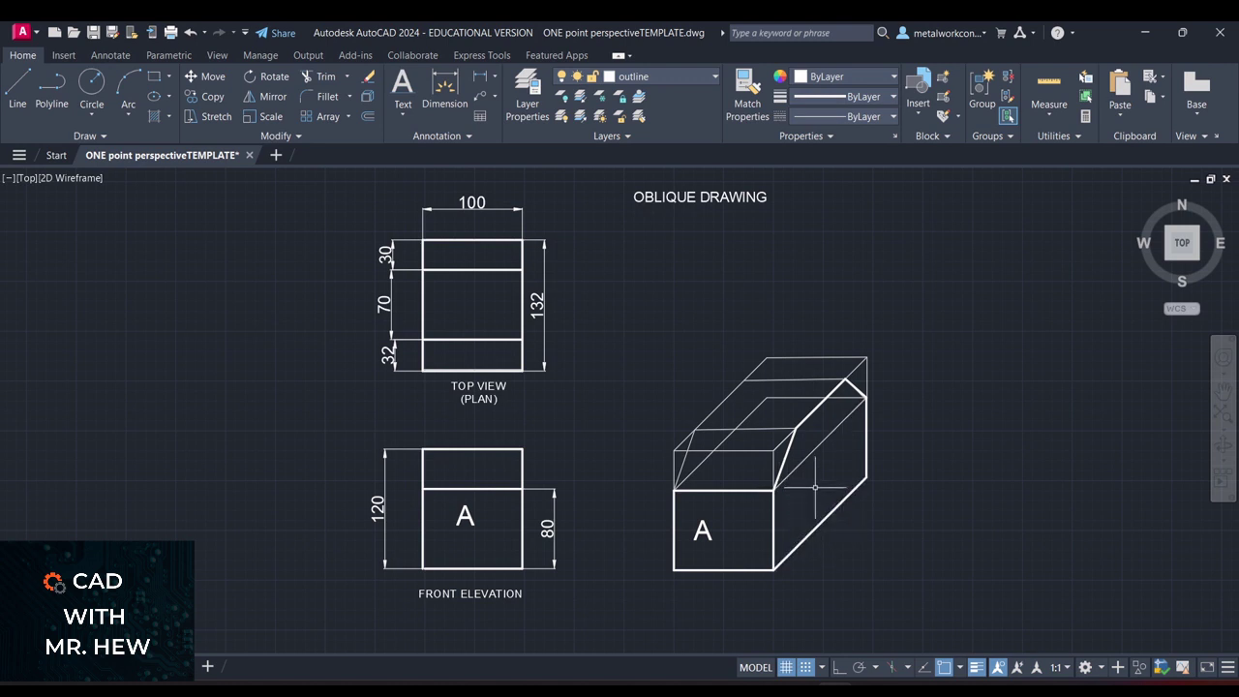
# - Trace the rear cross line, the top face's left receding edge and the front cross line to close the top face's outline
pyautogui.click(18, 92)
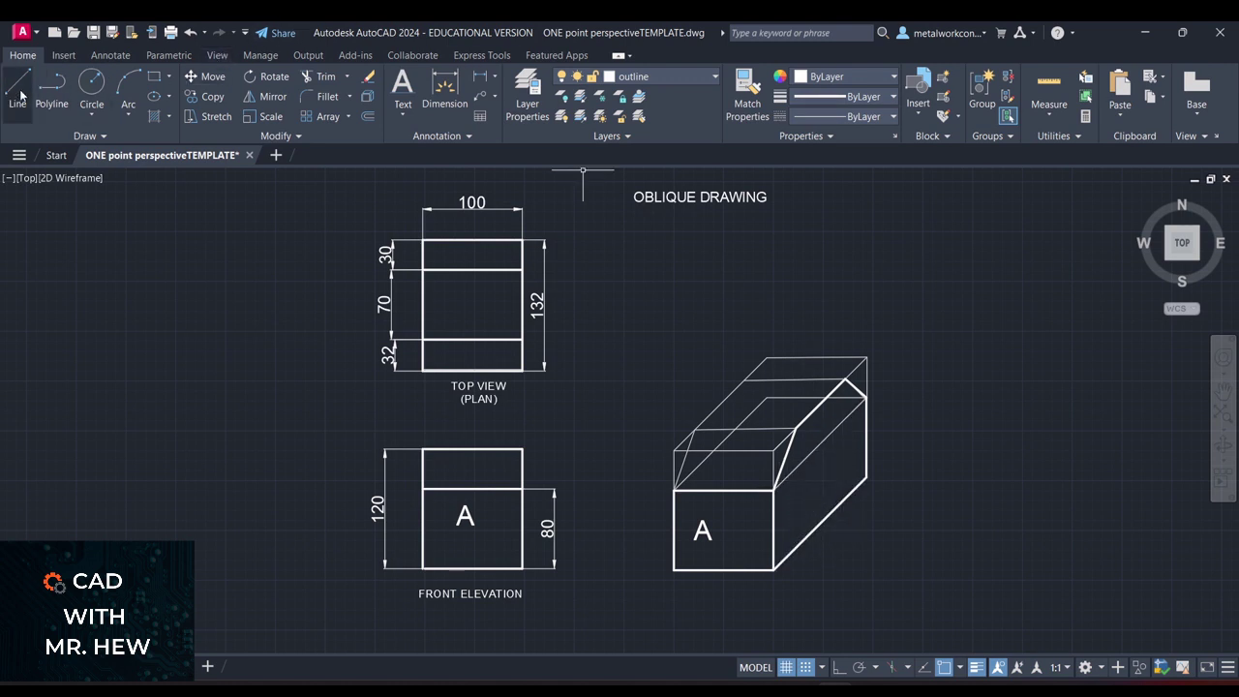
pyautogui.click(846, 378)
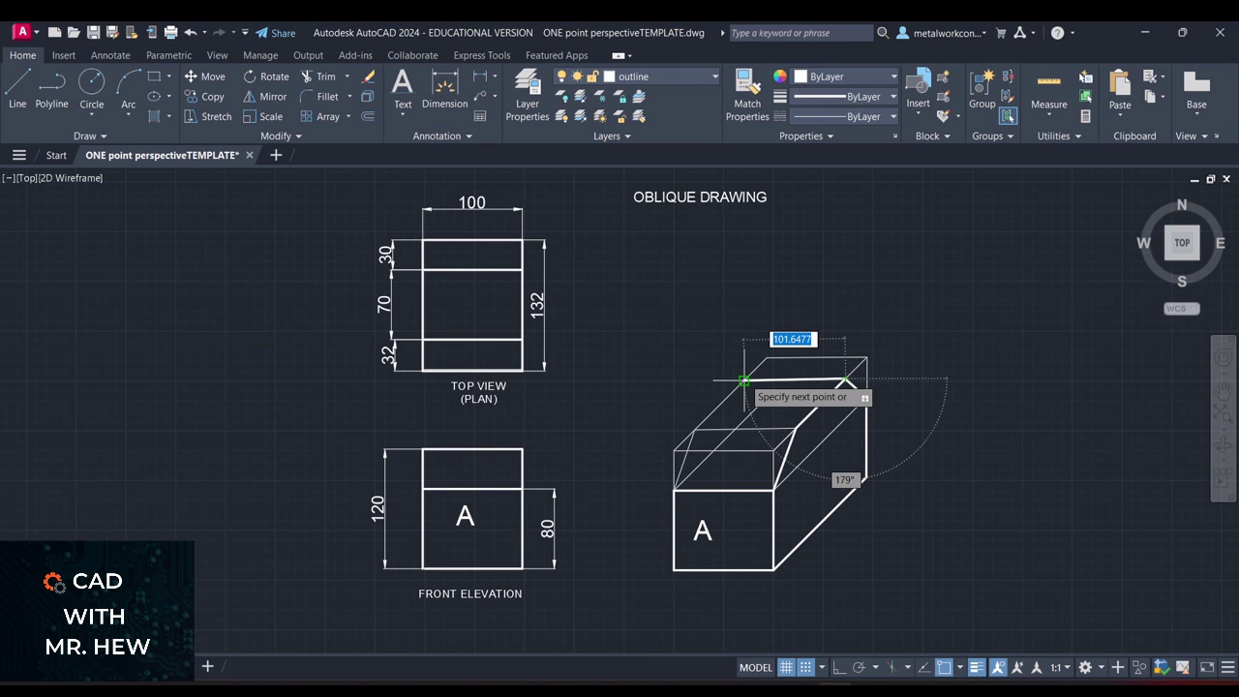
pyautogui.click(744, 381)
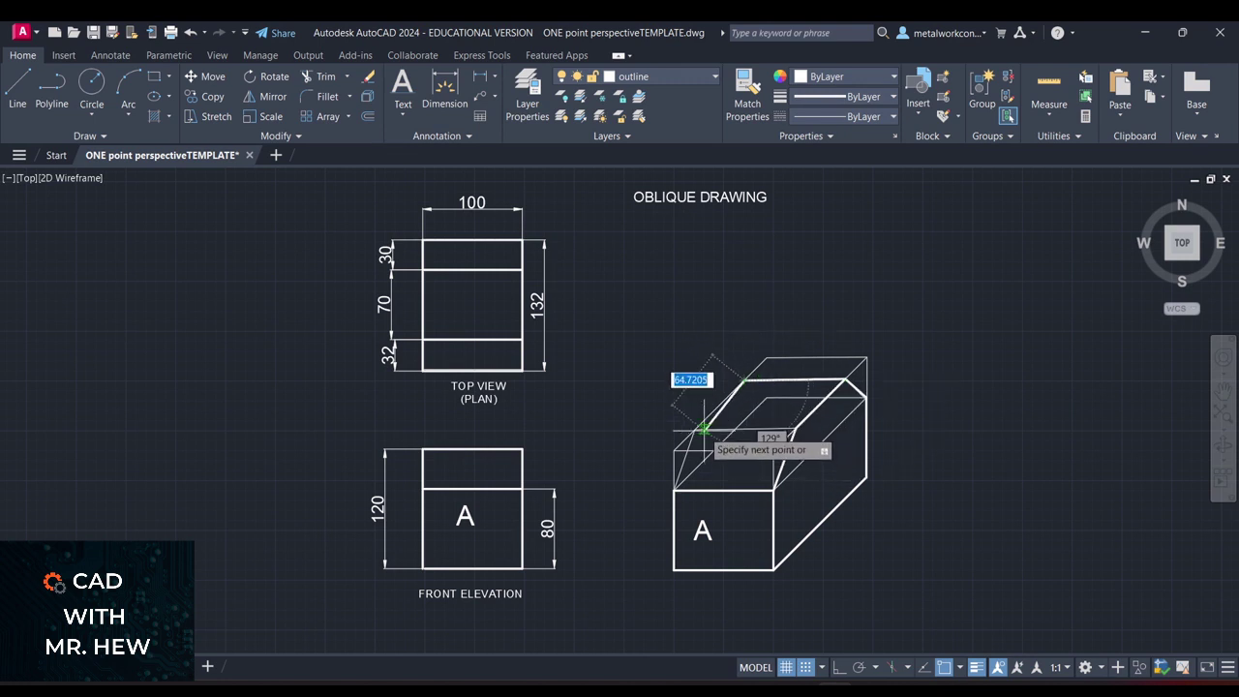
pyautogui.click(695, 428)
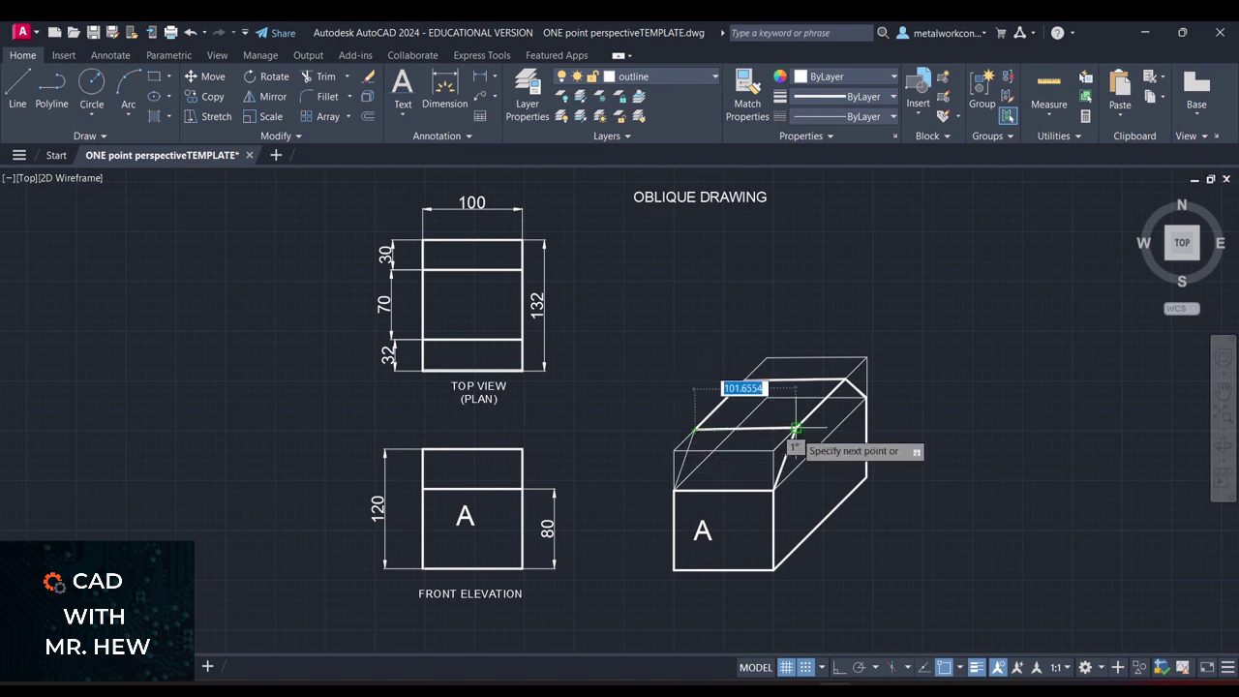
pyautogui.click(795, 427)
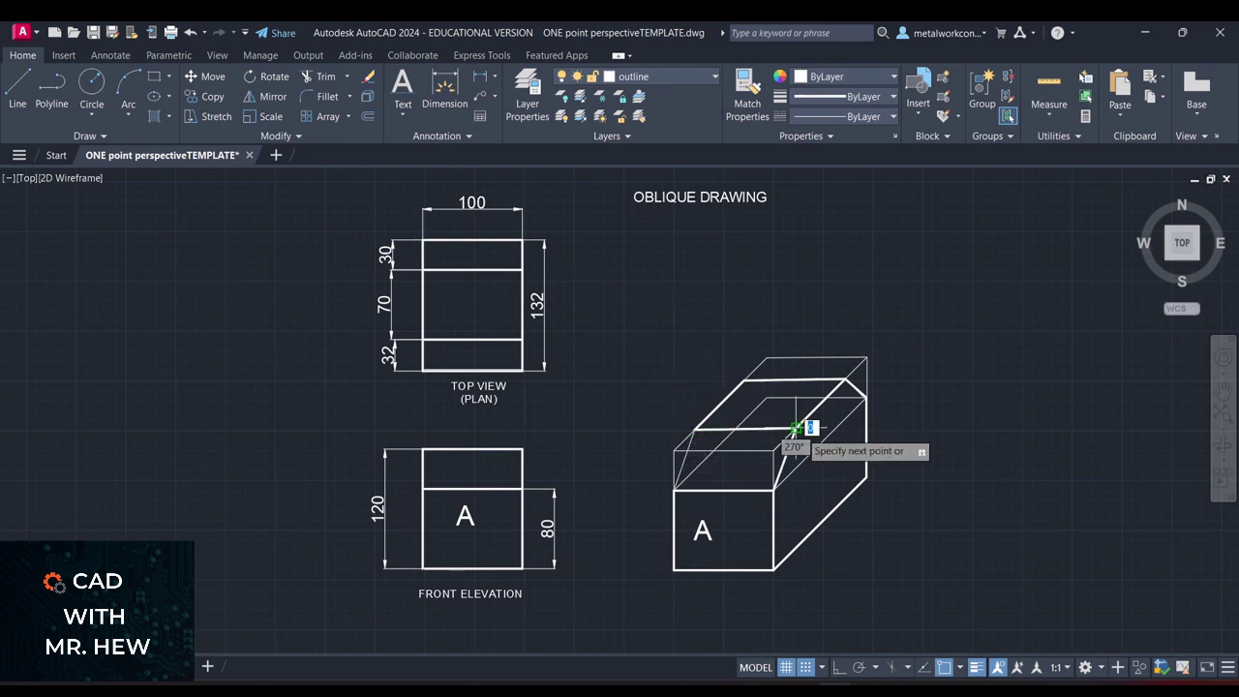
pyautogui.press('Escape')
# - Trace the front slope's left edge from the front cross line's left end to the front rectangle's upper left corner
pyautogui.press('space')
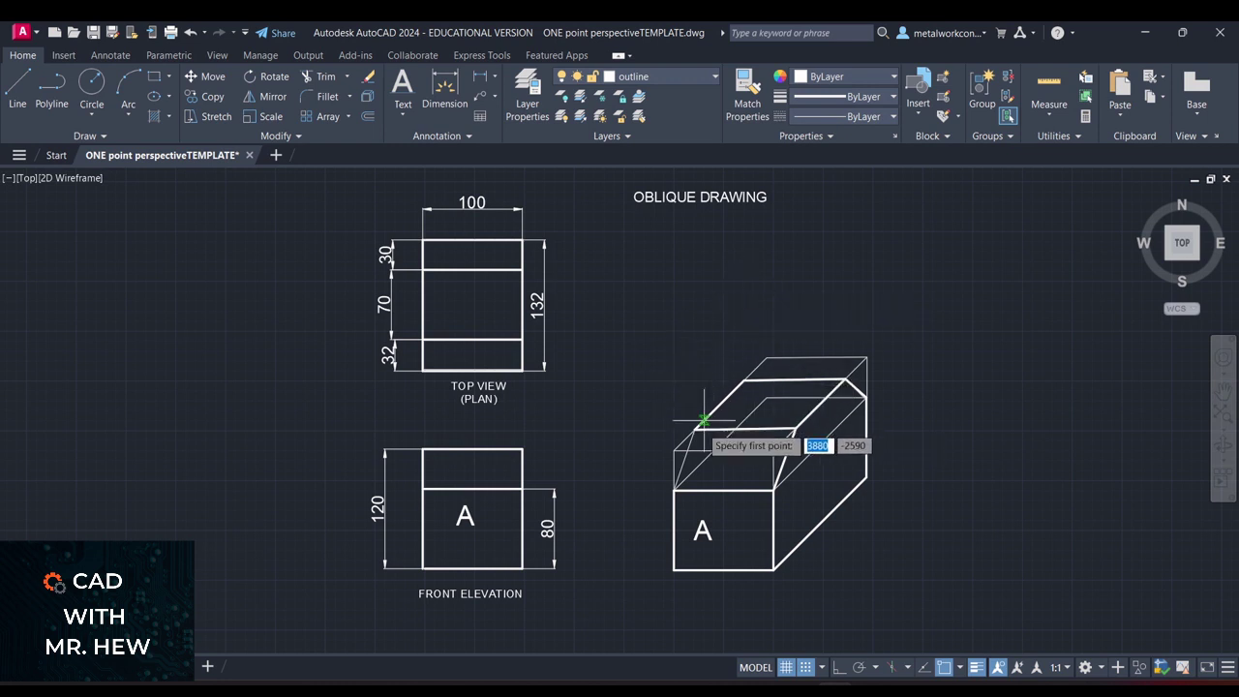
pyautogui.click(695, 428)
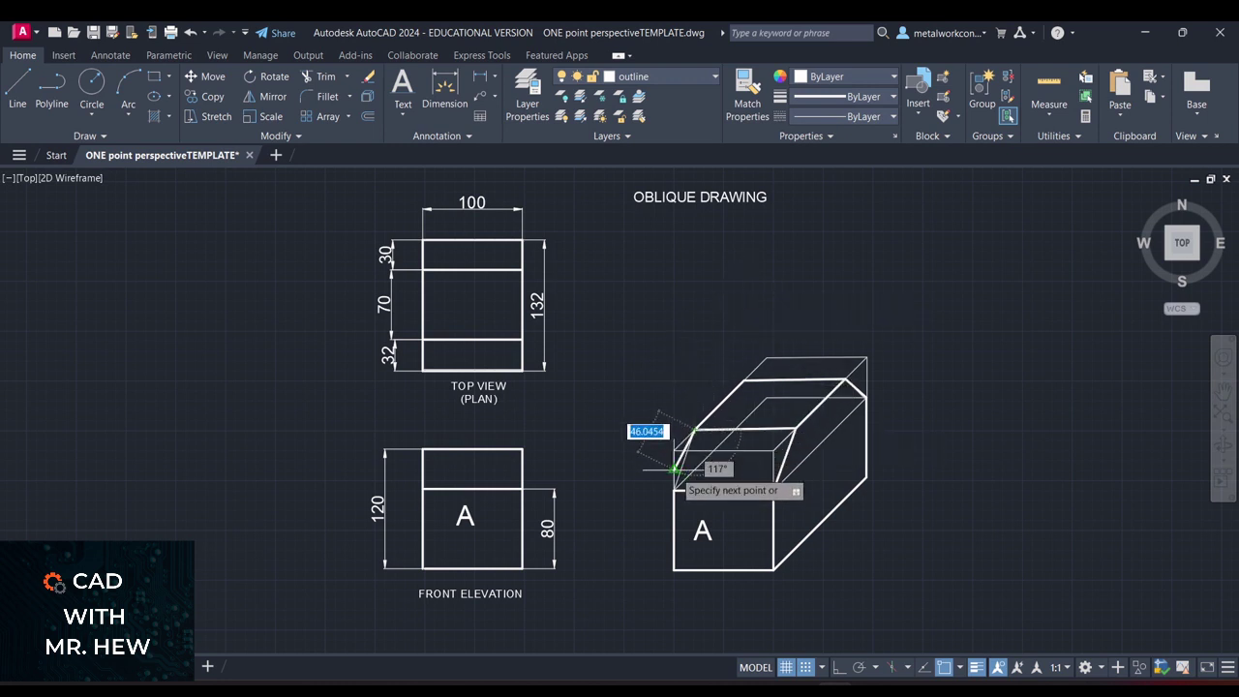
pyautogui.click(674, 490)
pyautogui.press('Escape')
pyautogui.press('space')
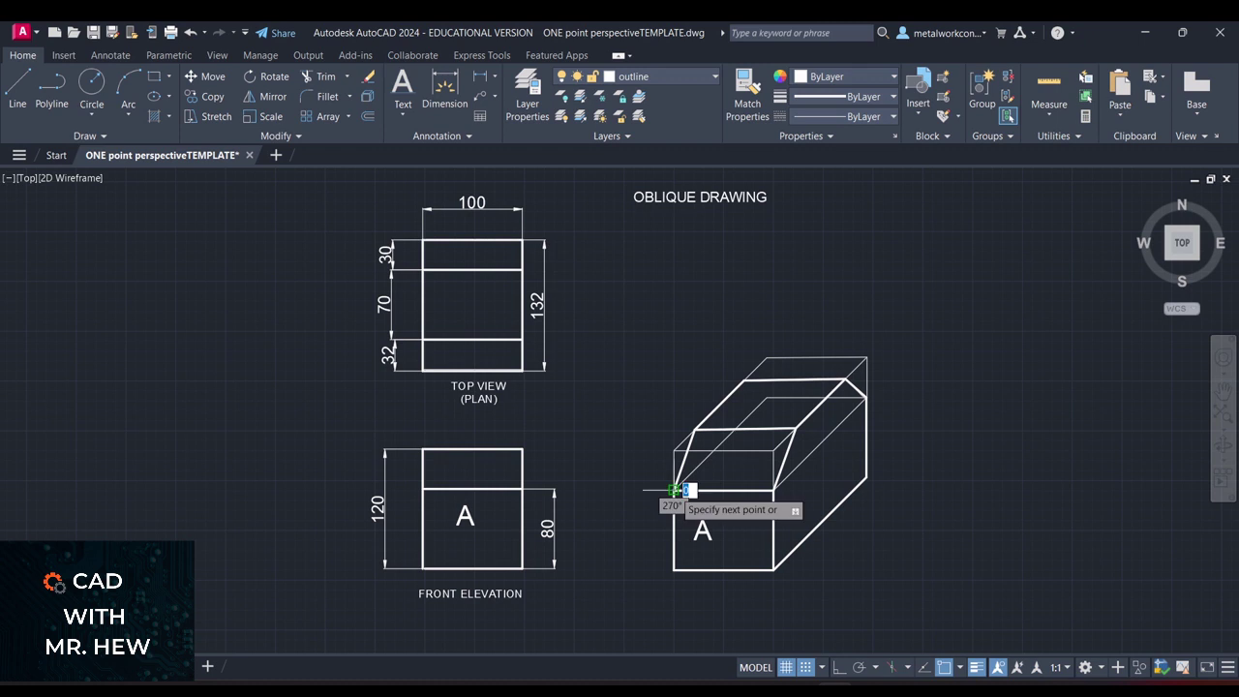
pyautogui.press('Escape')
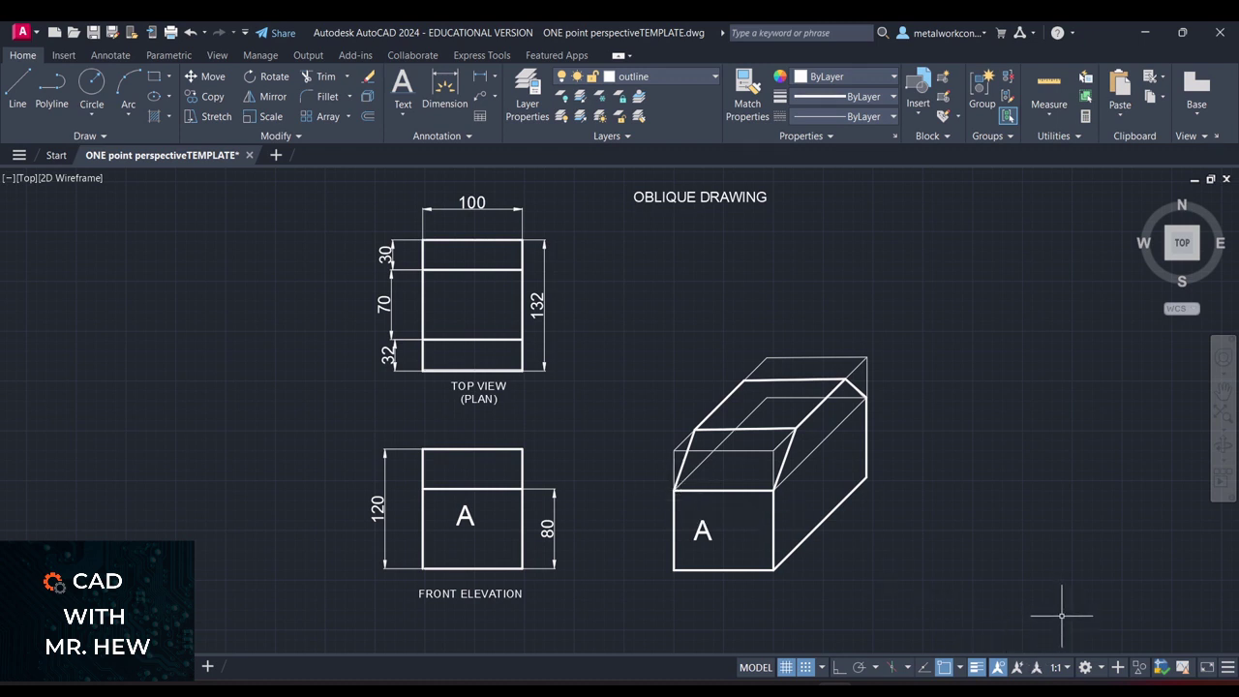